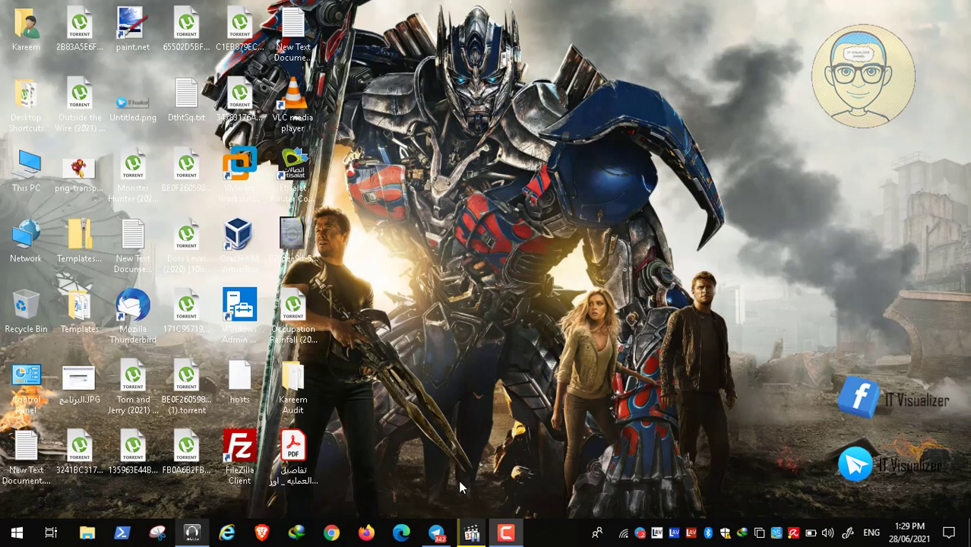
Step: Open Telegram and read through the video outline posted in the IT Visualizer channel
click(439, 536)
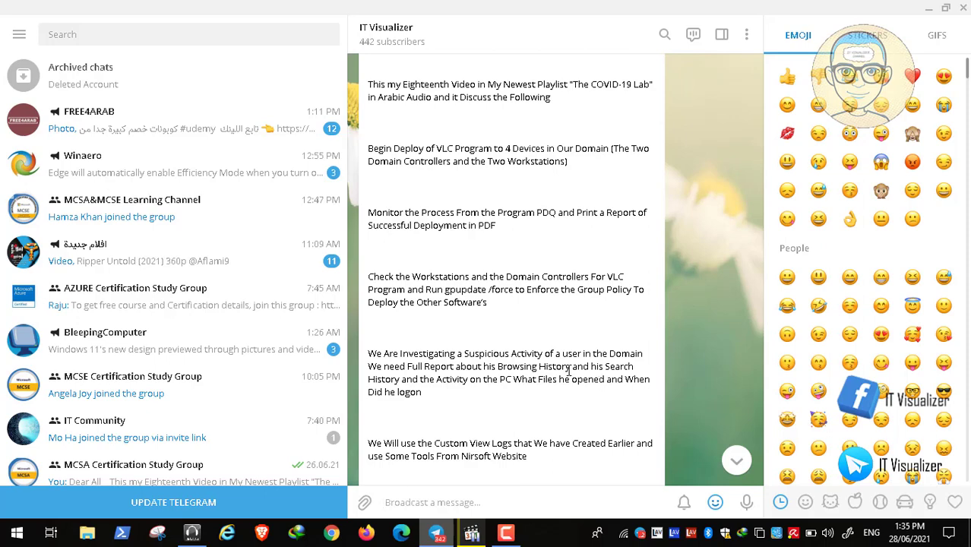
scroll(526, 379, down, 2)
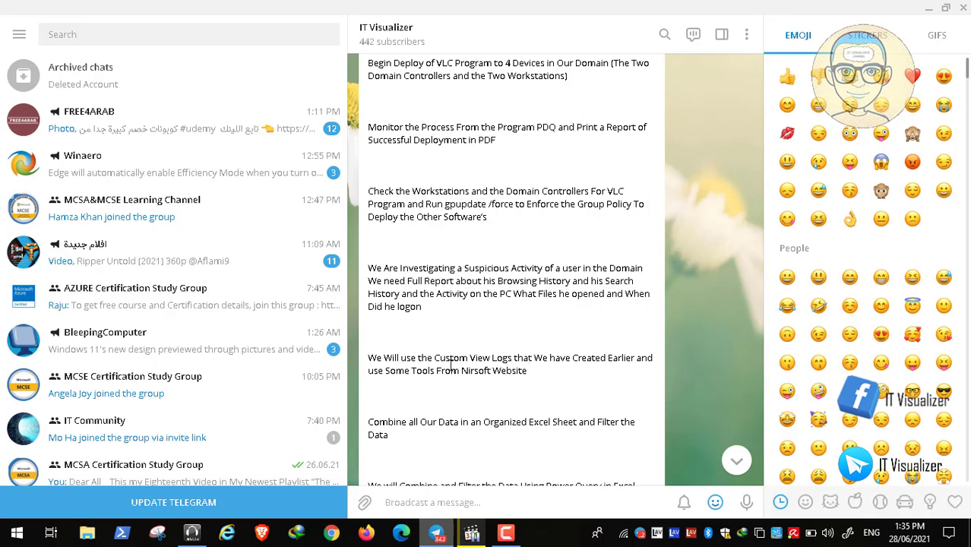
scroll(488, 371, down, 3)
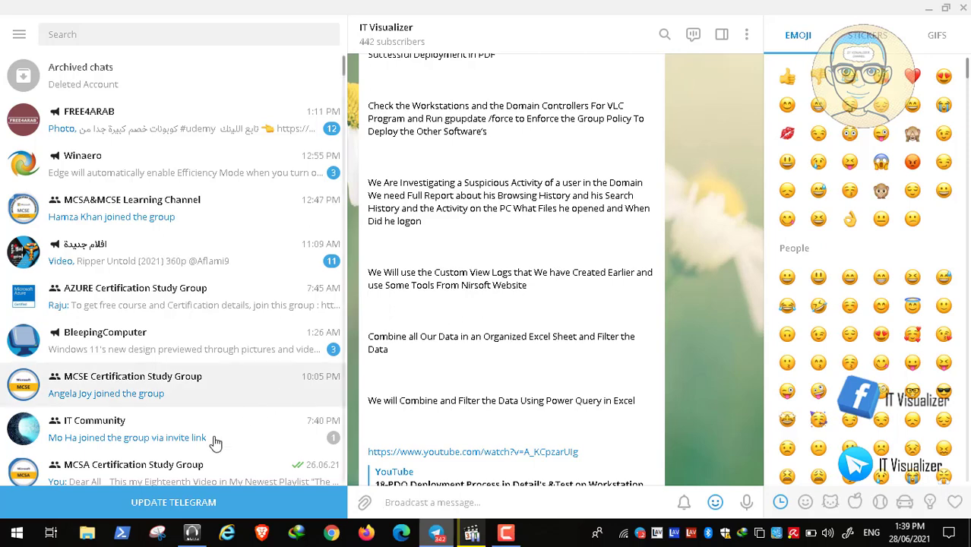
Step: Update Telegram Desktop and minimize its window
click(177, 504)
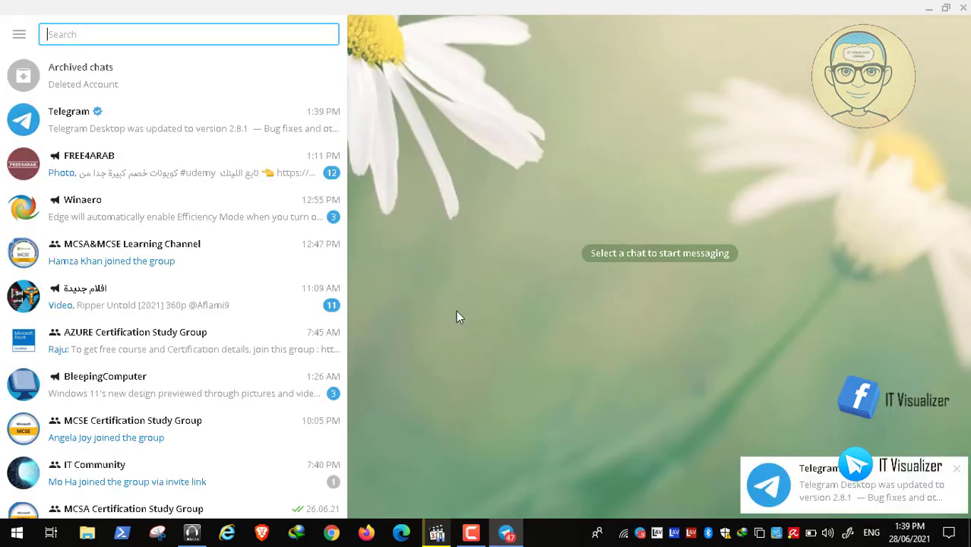
click(929, 7)
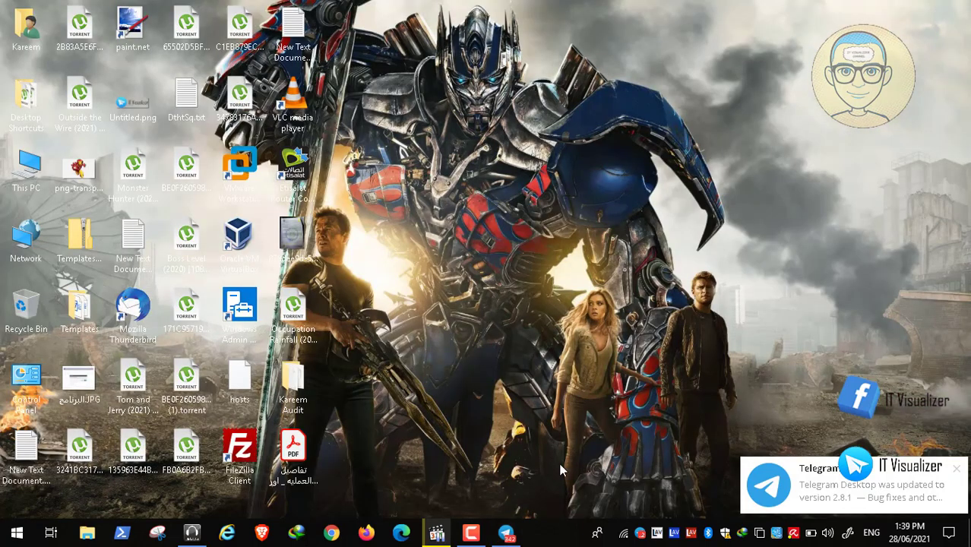
Step: Switch to the media player and play Video19.mp4 in full screen
click(437, 532)
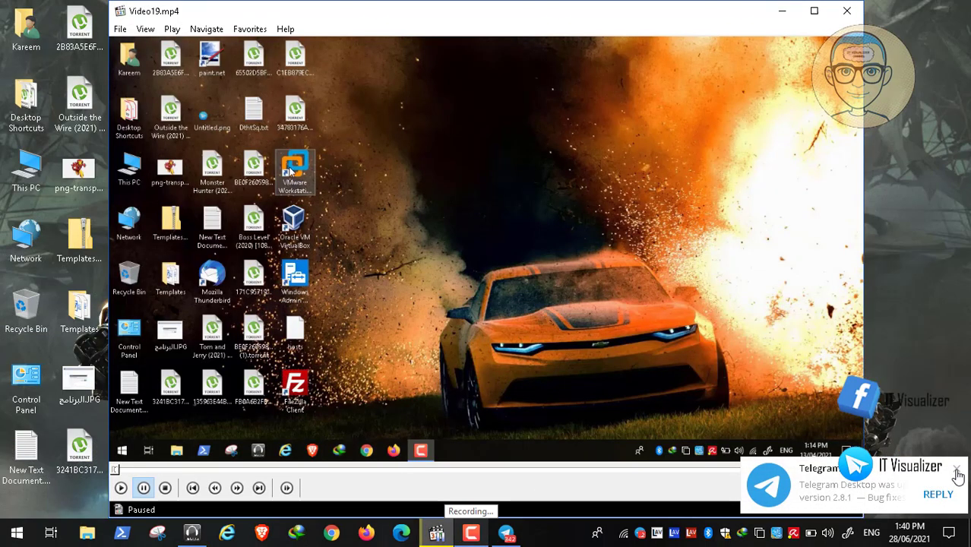
double_click(442, 312)
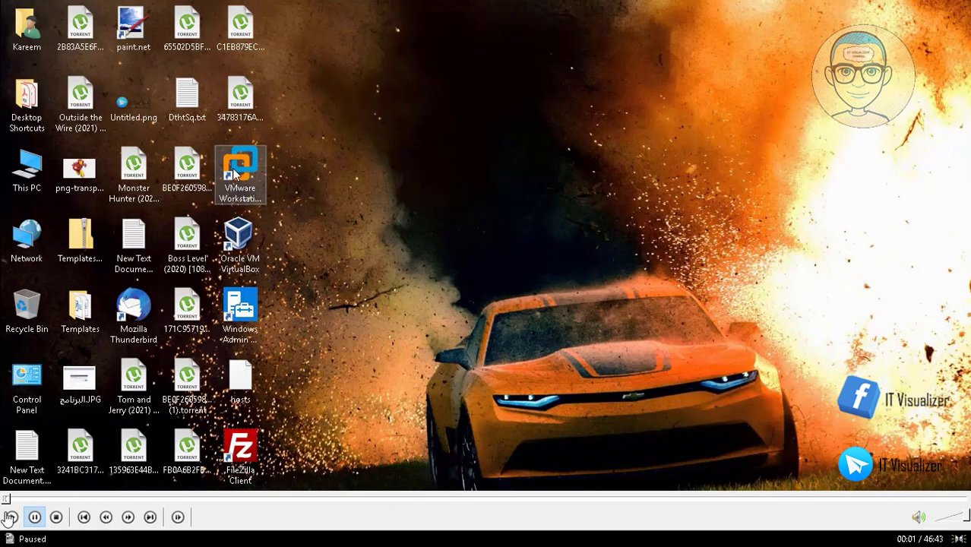
click(12, 518)
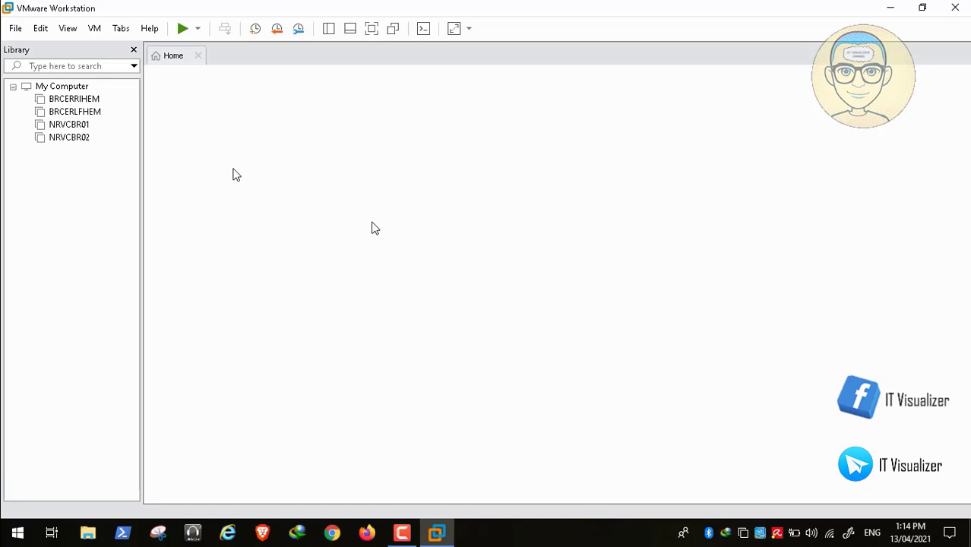
mouse_move(45, 539)
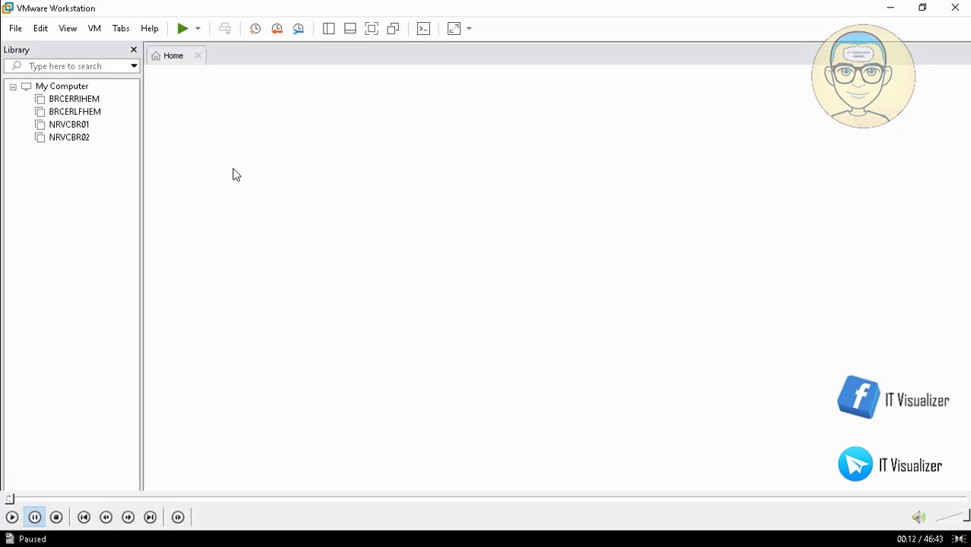
click(13, 518)
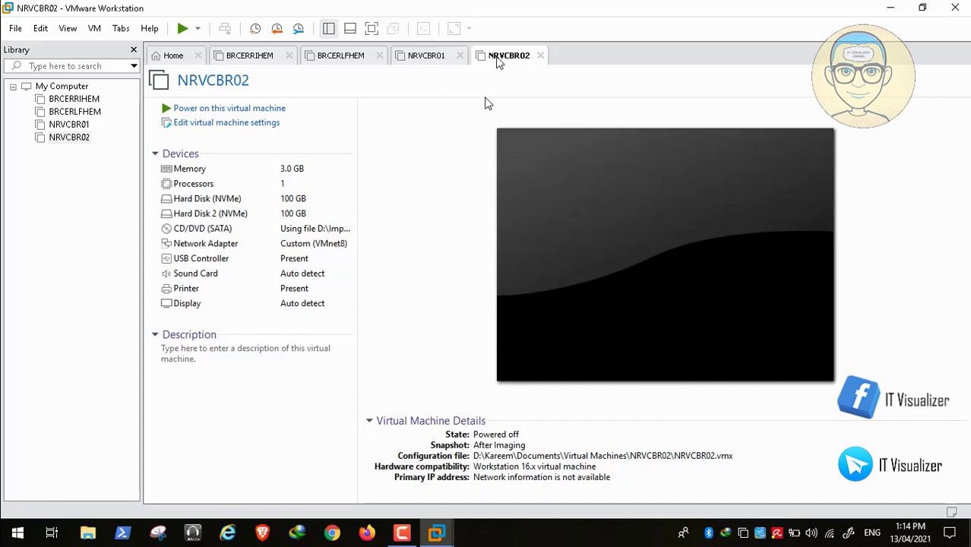
Step: Set the memory of the NRVCBR02 virtual machine to 1048 MB
click(263, 124)
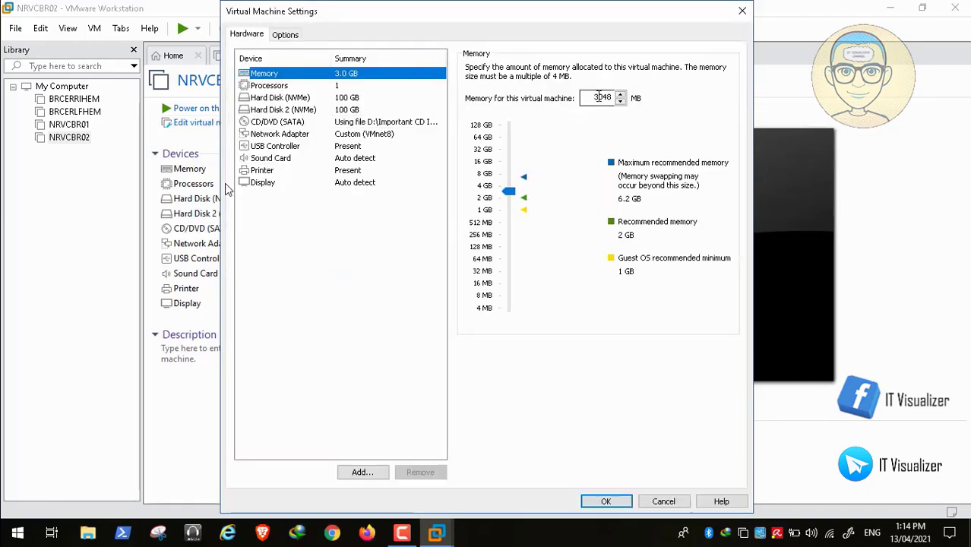
click(599, 97)
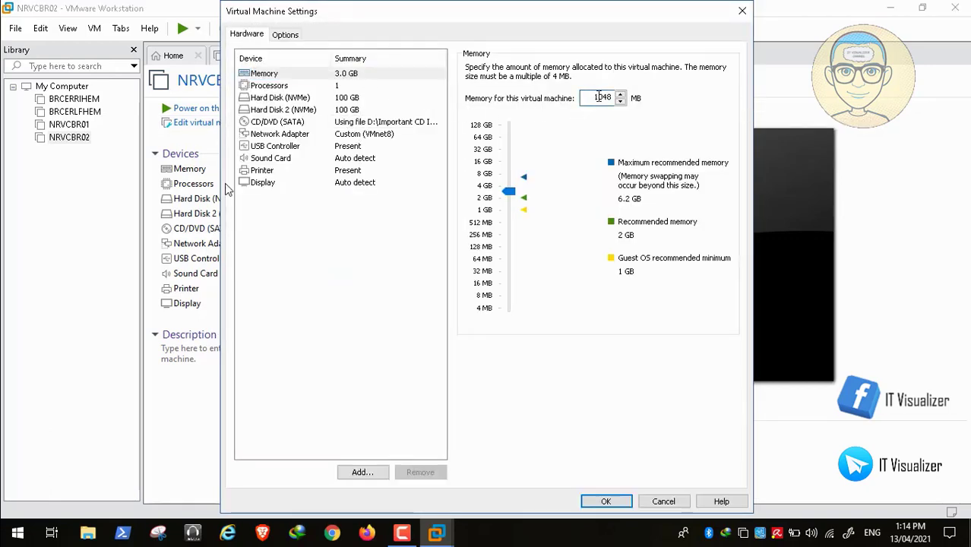
click(607, 502)
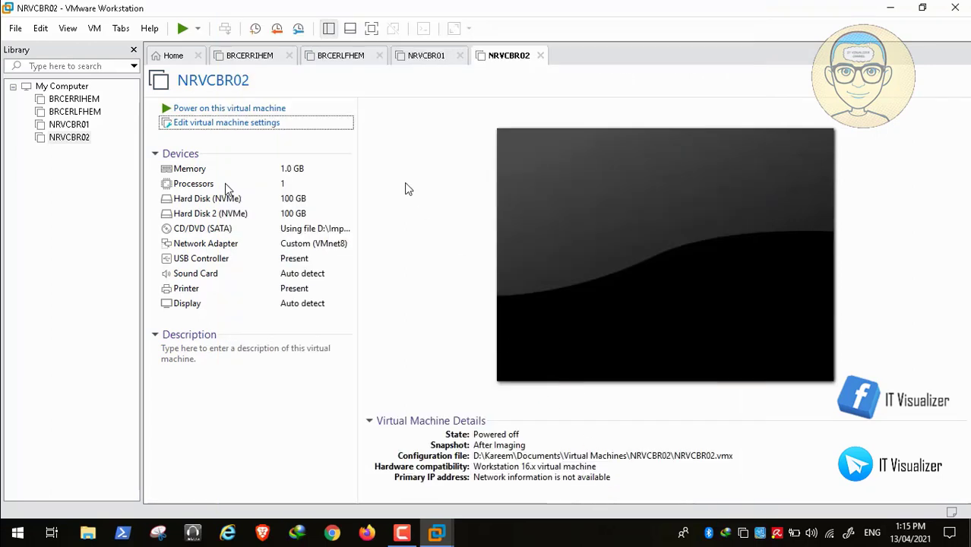
Step: Open the settings of the NRVCBR01 virtual machine and set its memory to 3048 MB
click(416, 59)
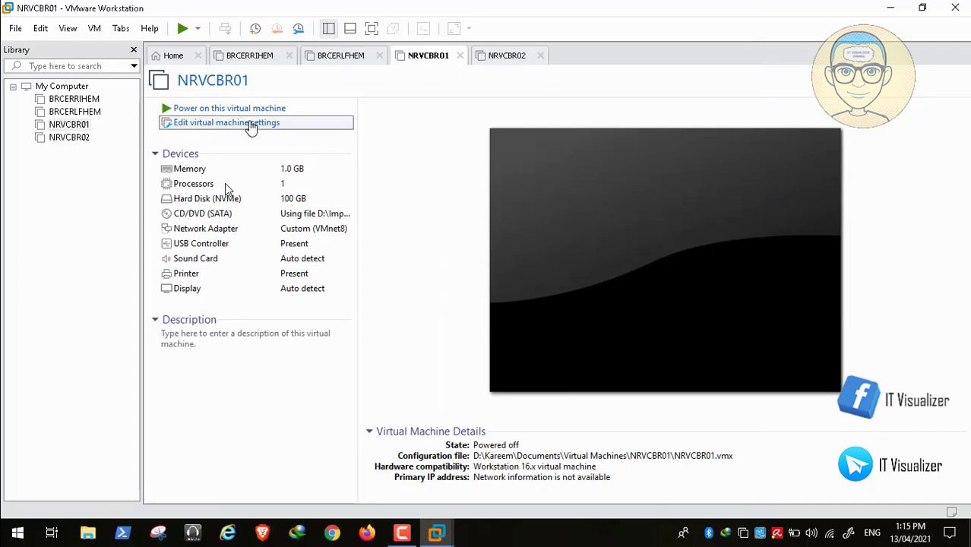
click(251, 124)
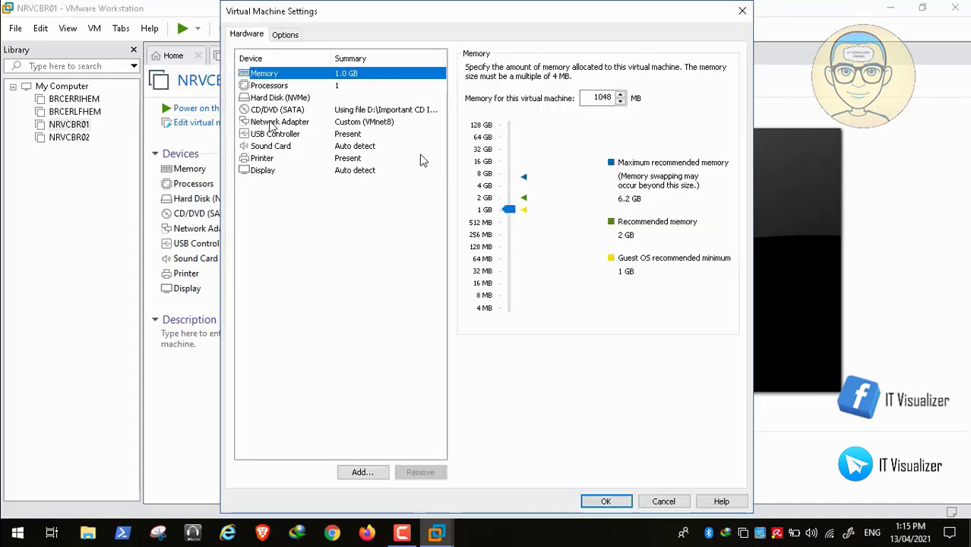
click(596, 97)
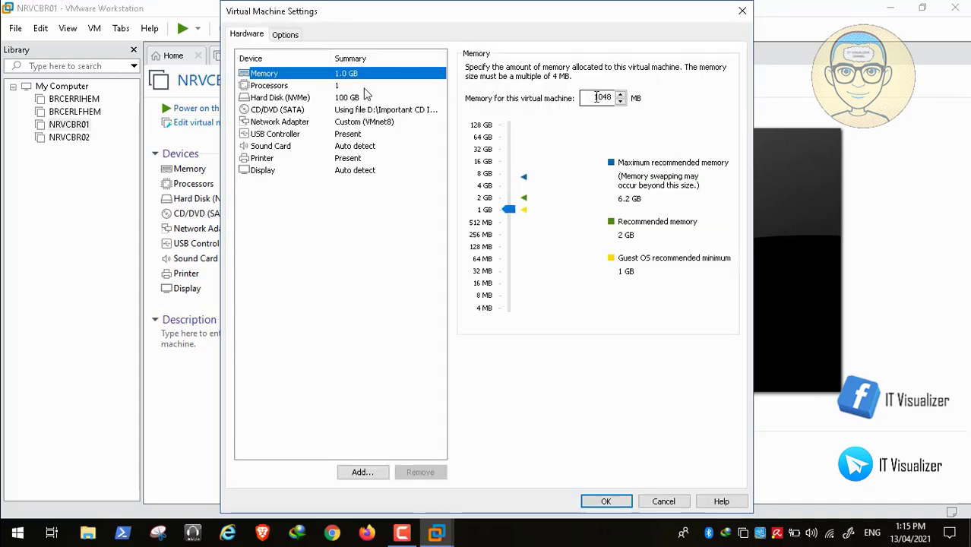
click(597, 97)
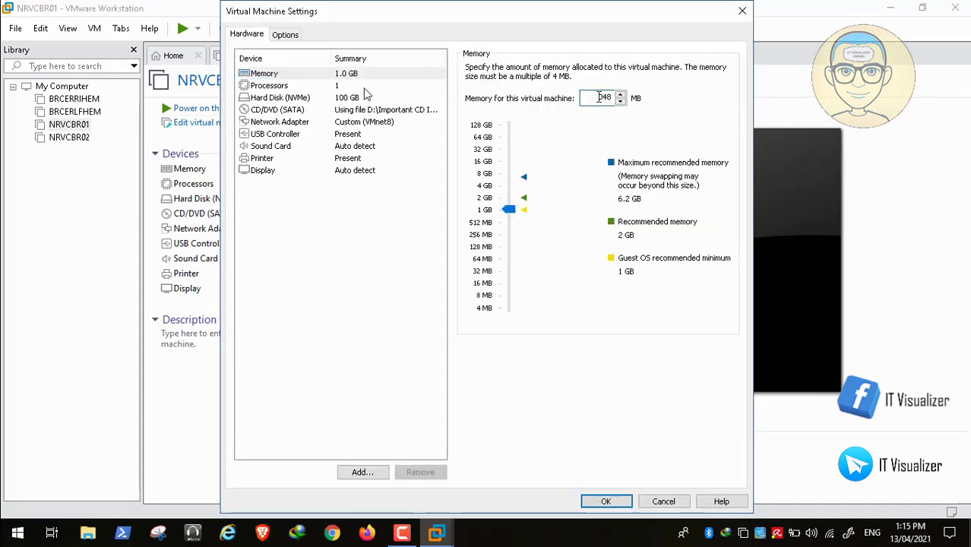
text(3)
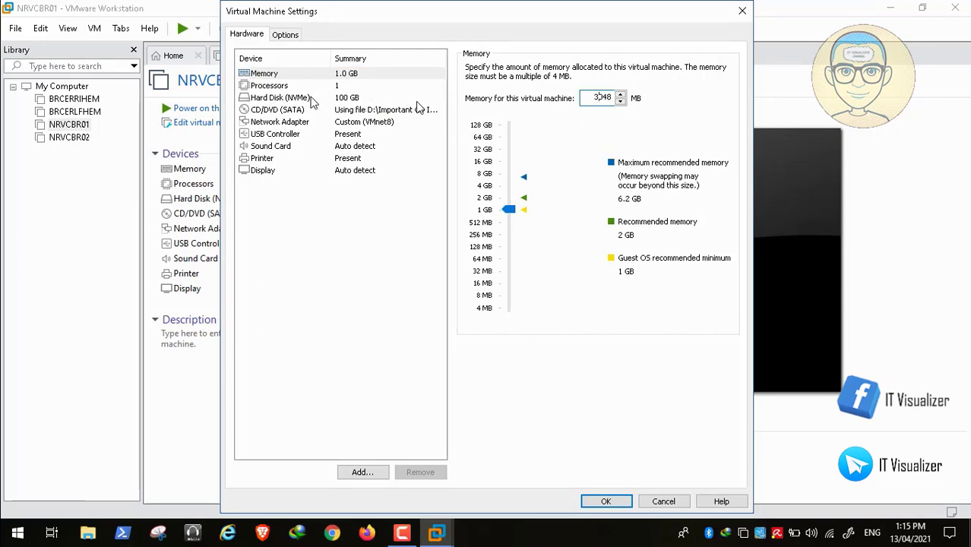
Step: Configure a new 100 GB NVMe virtual hard disk for NRVCBR01, split into multiple files
click(345, 99)
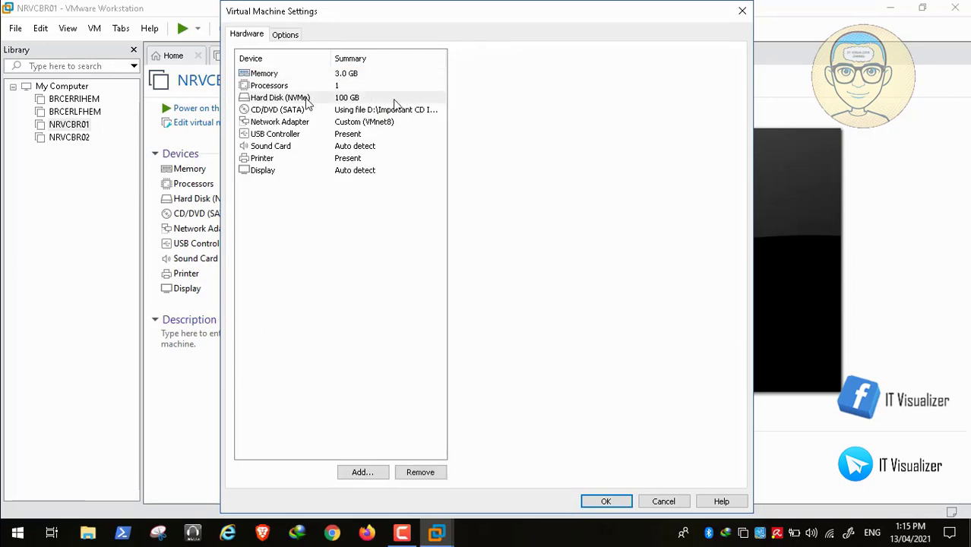
click(364, 472)
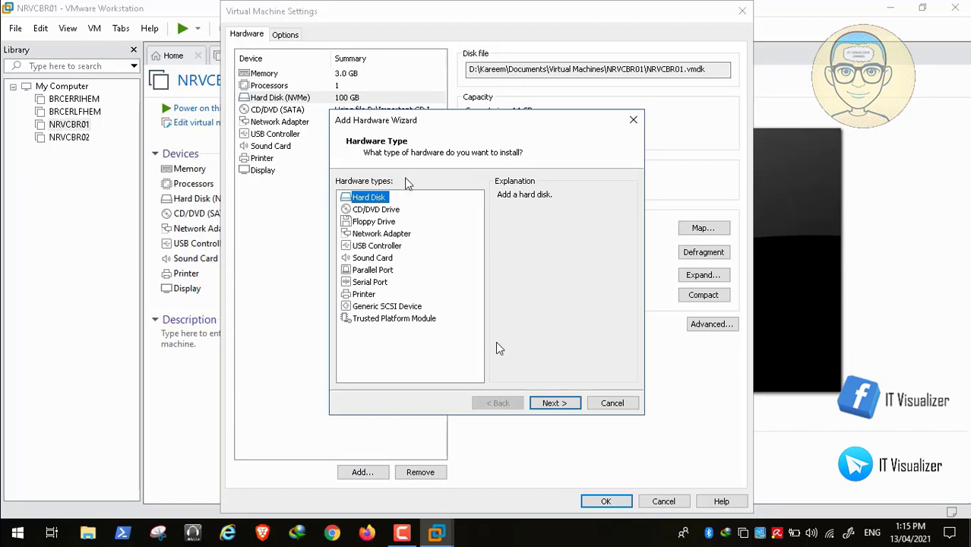
click(553, 401)
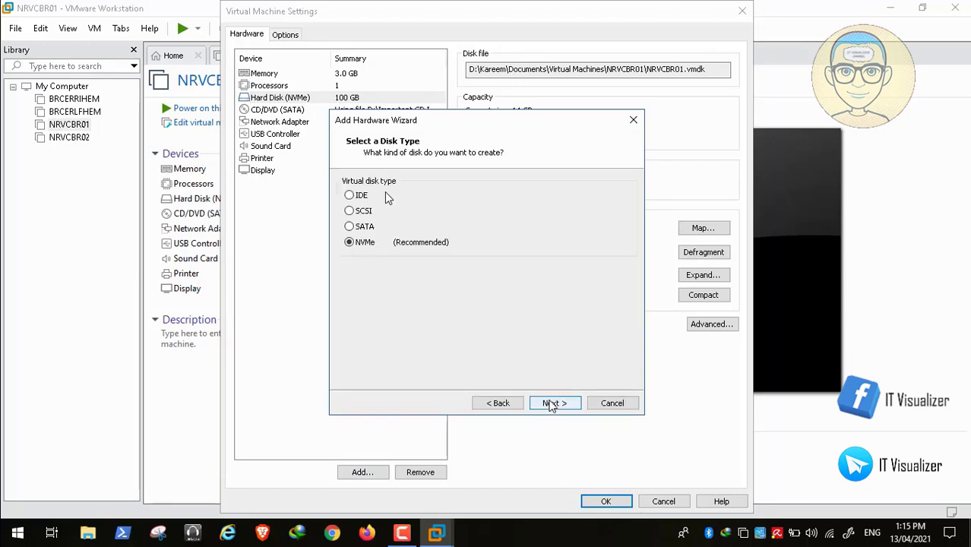
click(550, 402)
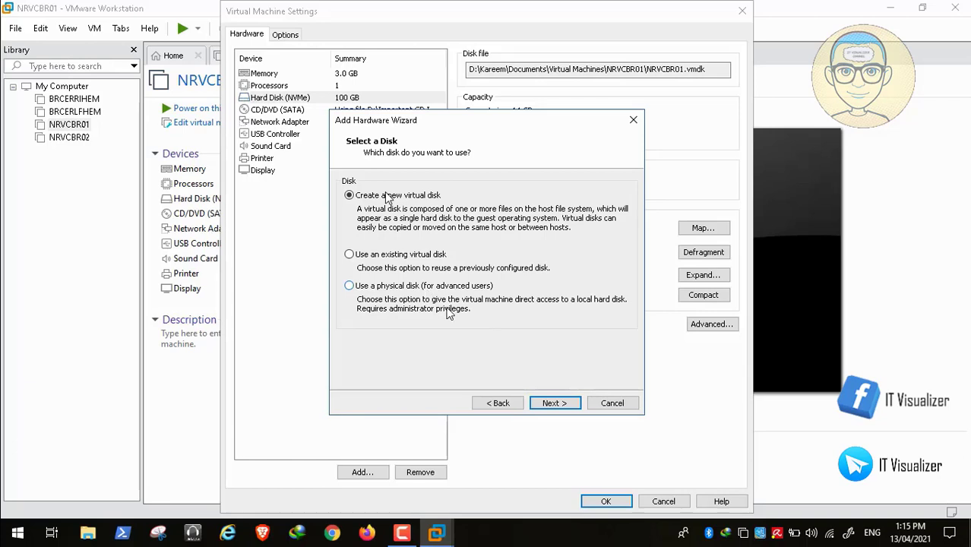
click(554, 403)
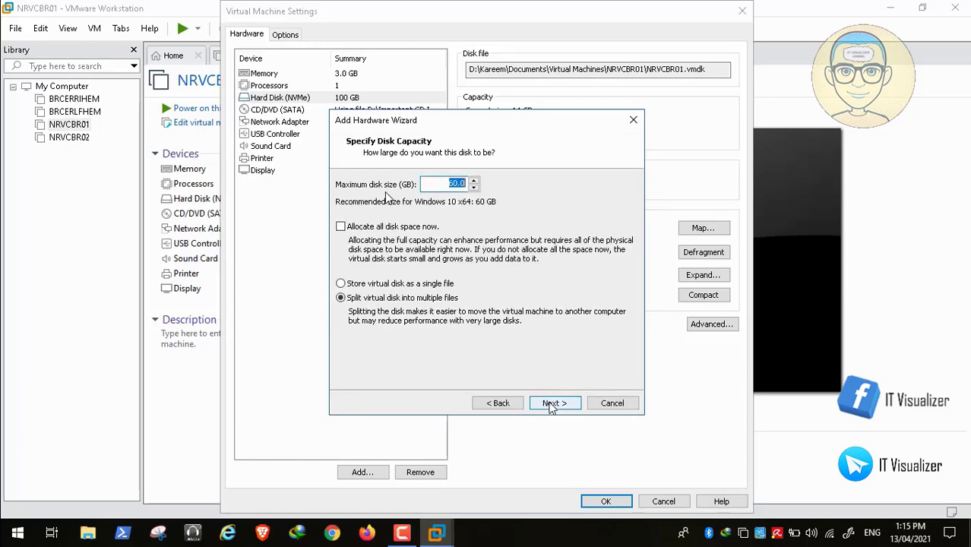
click(454, 182)
text(1)
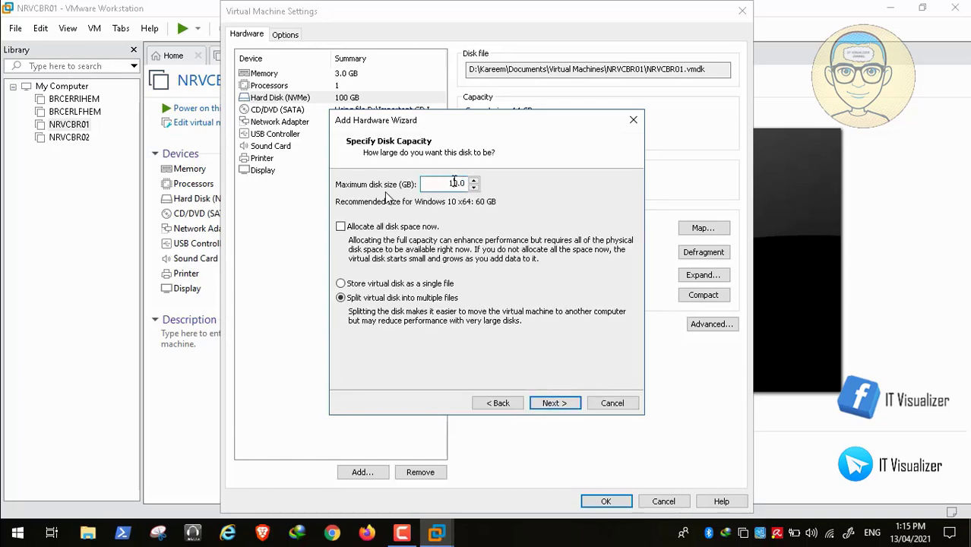
text(0)
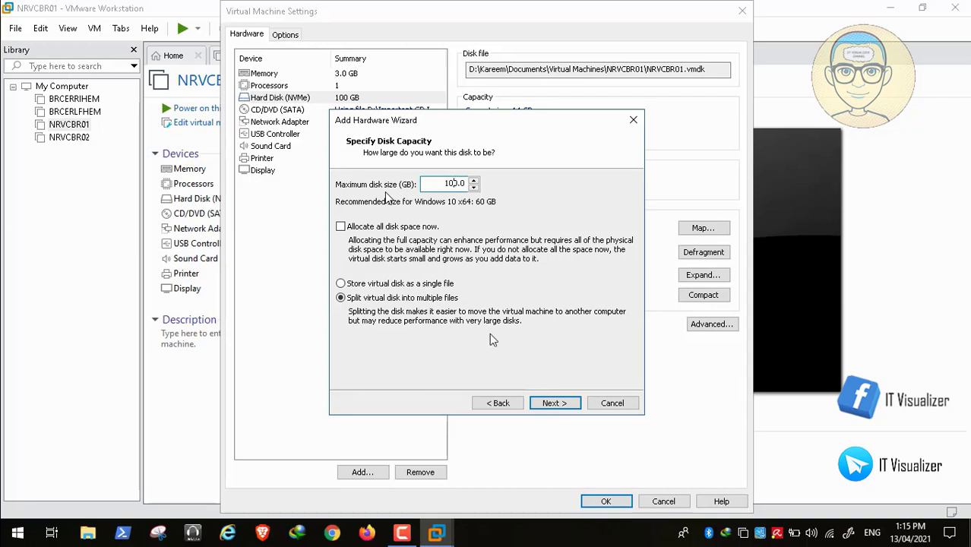
click(555, 403)
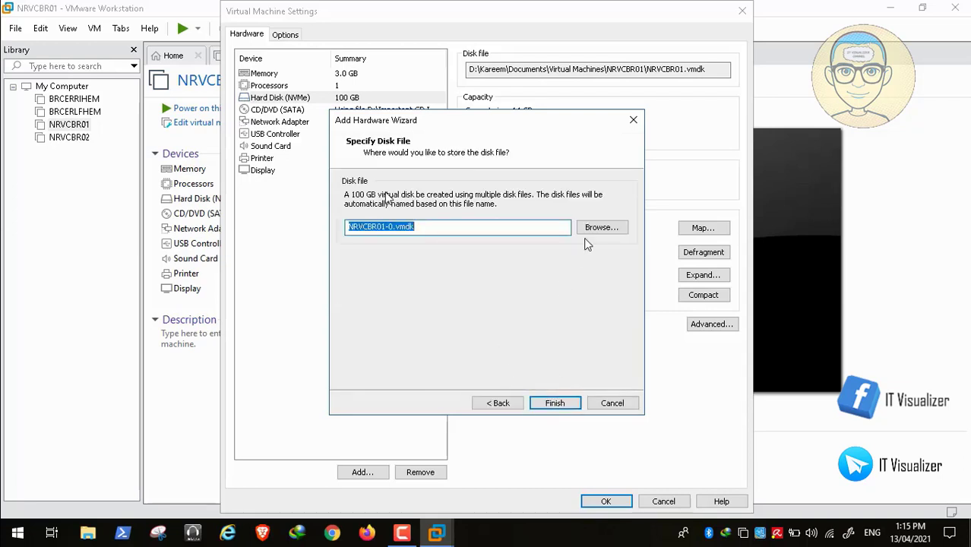
Step: Store the new disk as NRVCBR01-0.vmdk in the NRVCBR01 folder and power on the NRVCBR01 virtual machine
click(602, 229)
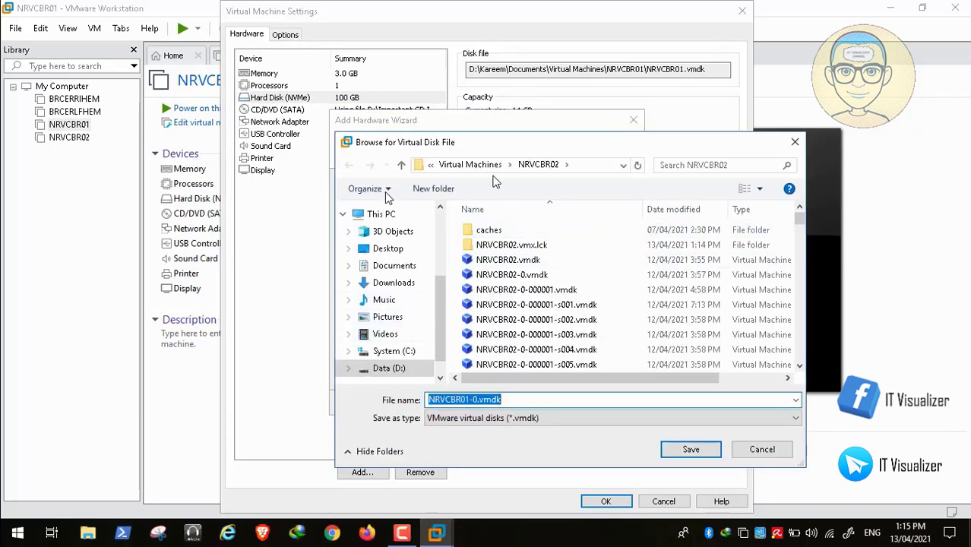
click(481, 167)
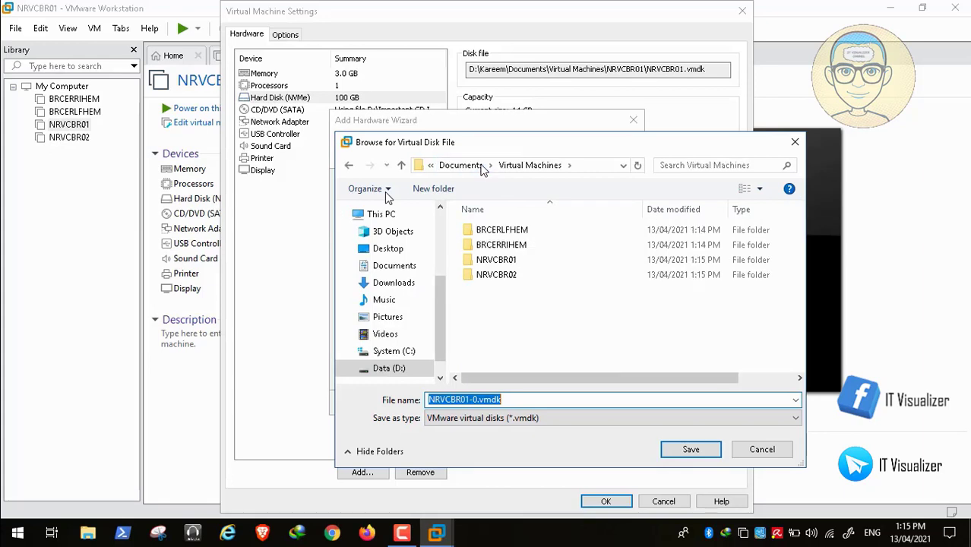
click(504, 263)
double_click(505, 260)
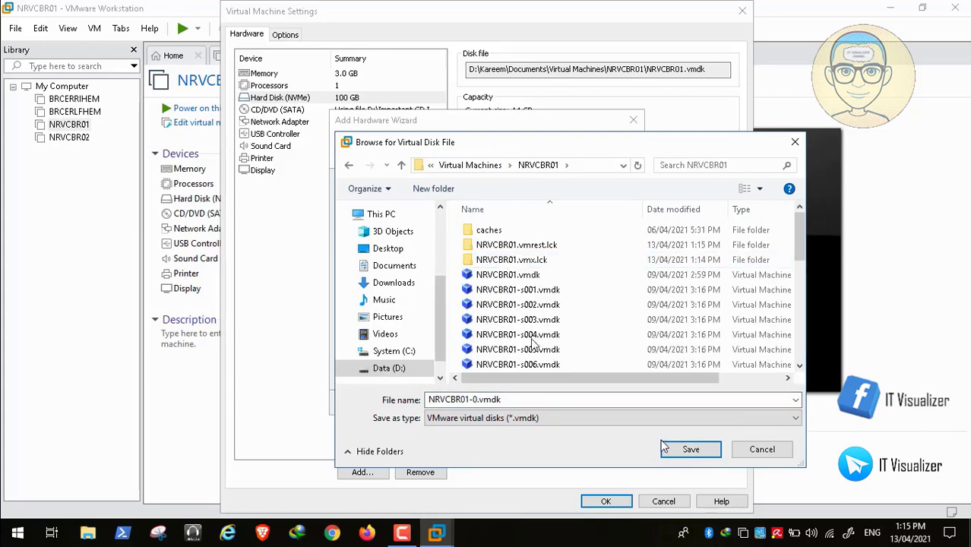
click(688, 451)
click(554, 403)
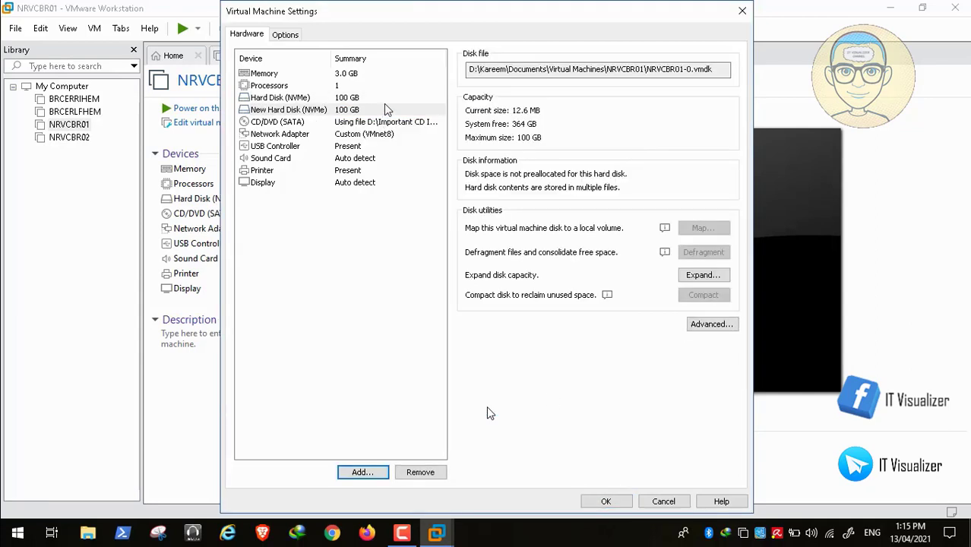
click(607, 503)
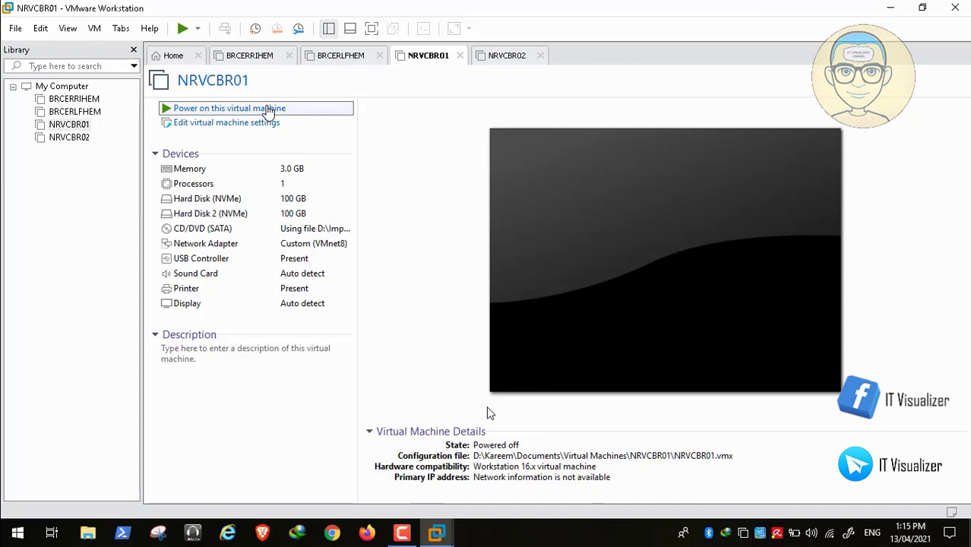
click(267, 109)
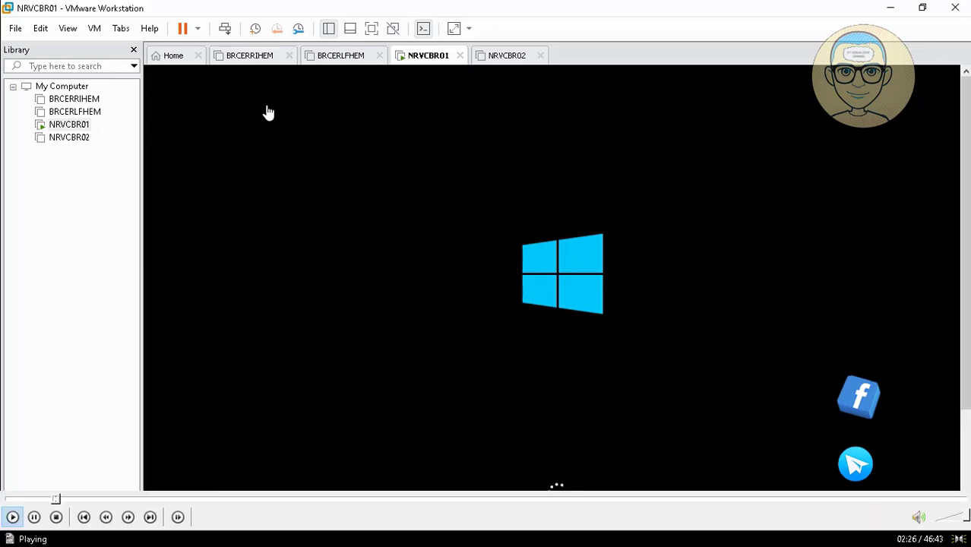
Step: Pause the full-screen video, minimize the player and switch to the Brave browser
double_click(359, 371)
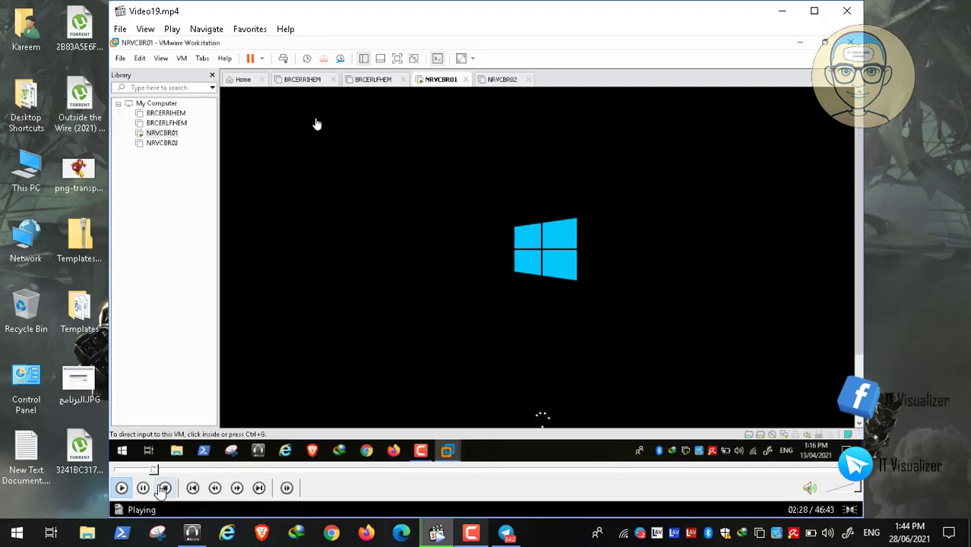
click(144, 487)
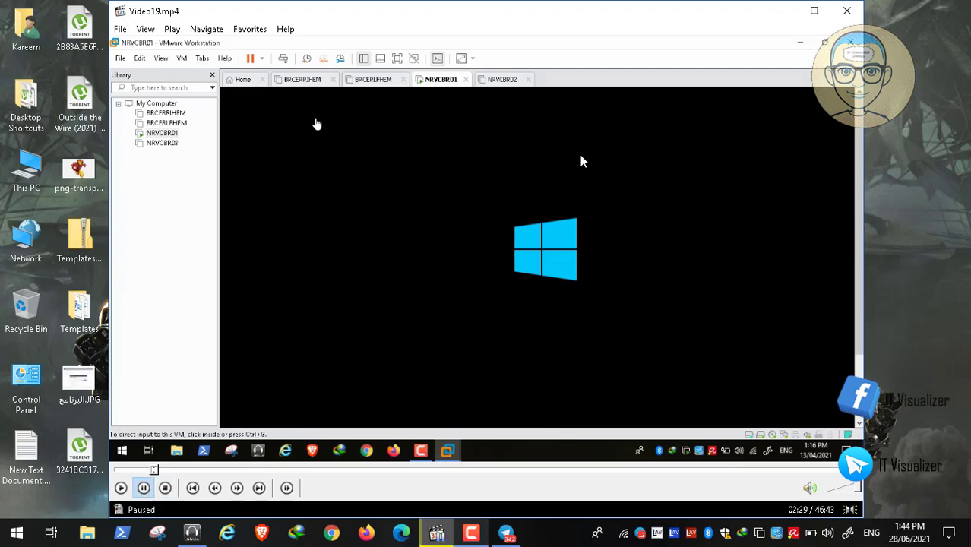
click(783, 11)
double_click(295, 487)
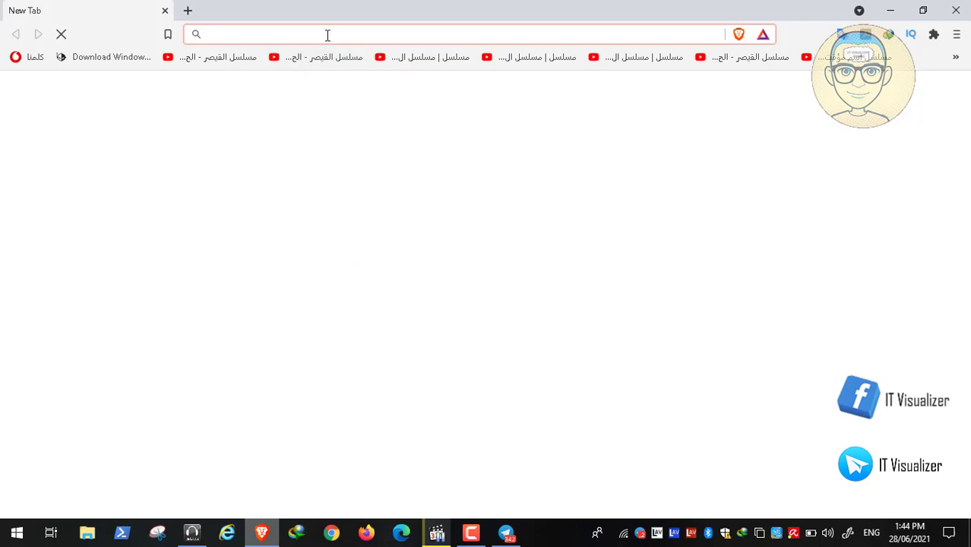
Step: Search the web for "onekeyfree" and open AOMEI's One Key Recovery page from the results
click(325, 35)
text(one)
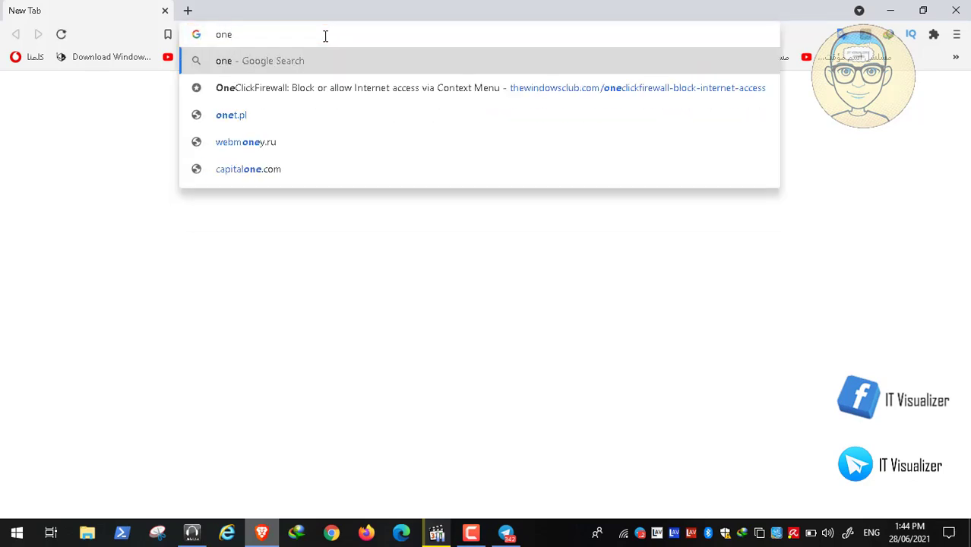
text(keyfree)
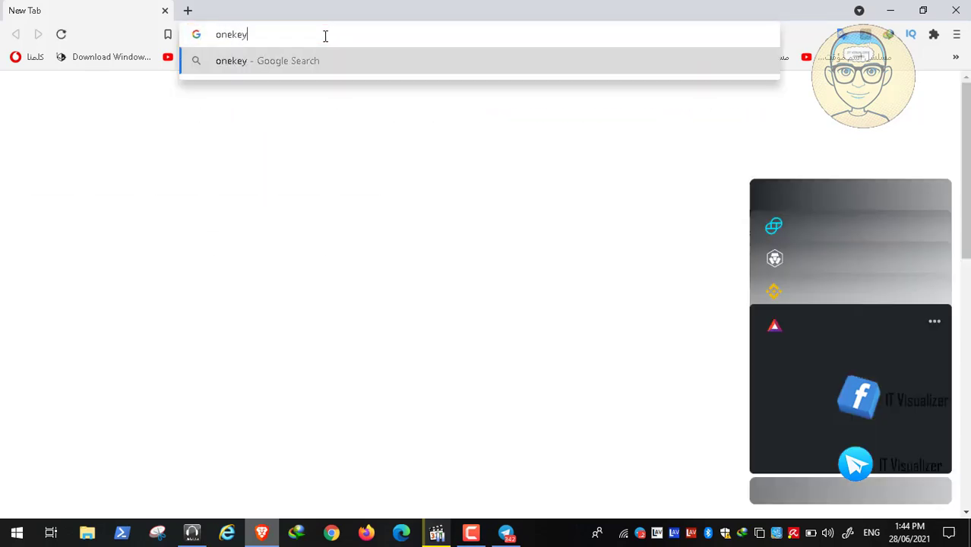
key(Return)
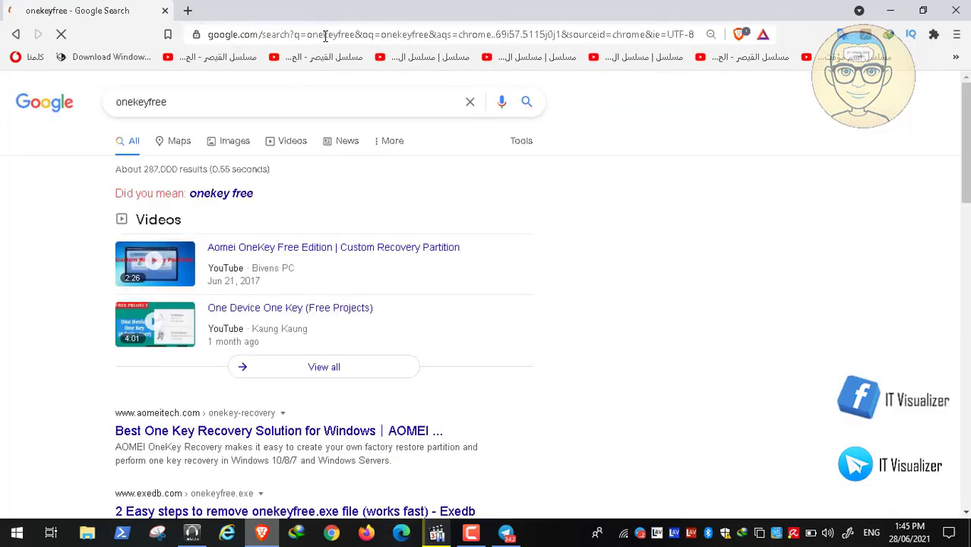
click(293, 439)
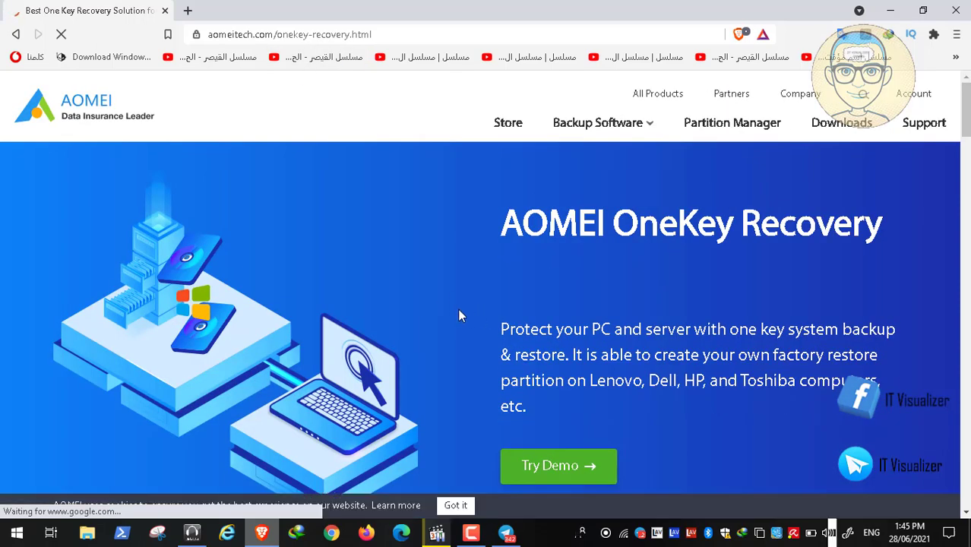
Step: Read the introduction and overview of AOMEI OneKey Recovery on the product page
scroll(459, 312, down, 5)
scroll(458, 314, down, 6)
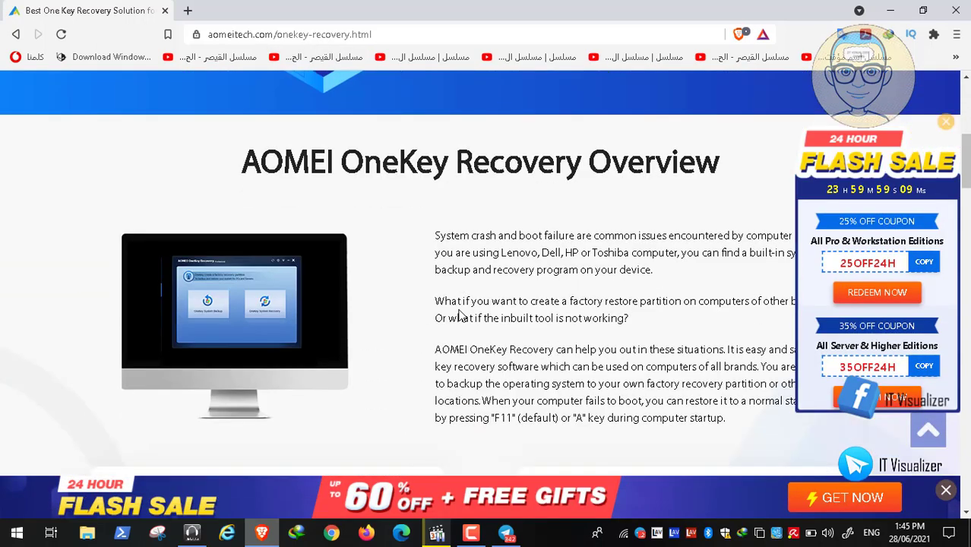
scroll(459, 316, up, 10)
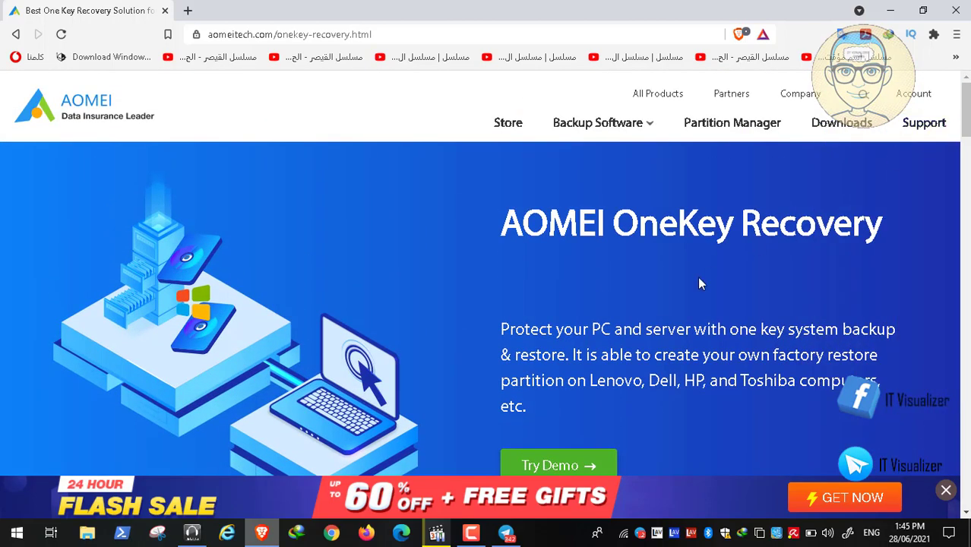
scroll(697, 281, down, 4)
scroll(700, 282, down, 3)
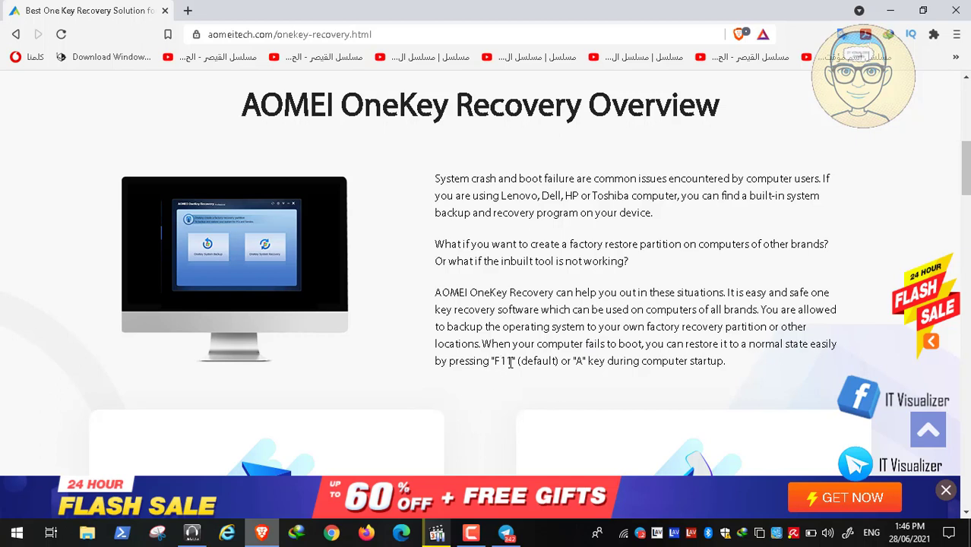
click(968, 114)
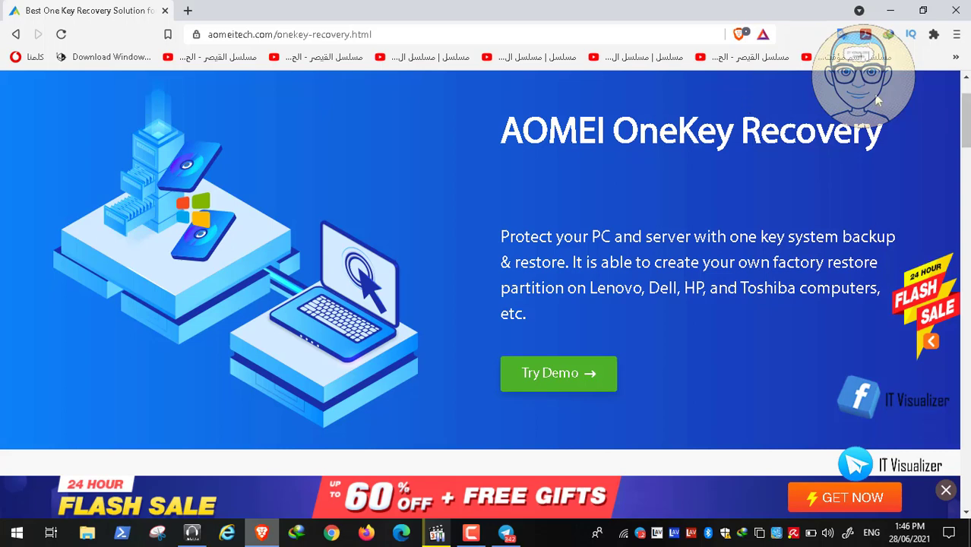
click(965, 90)
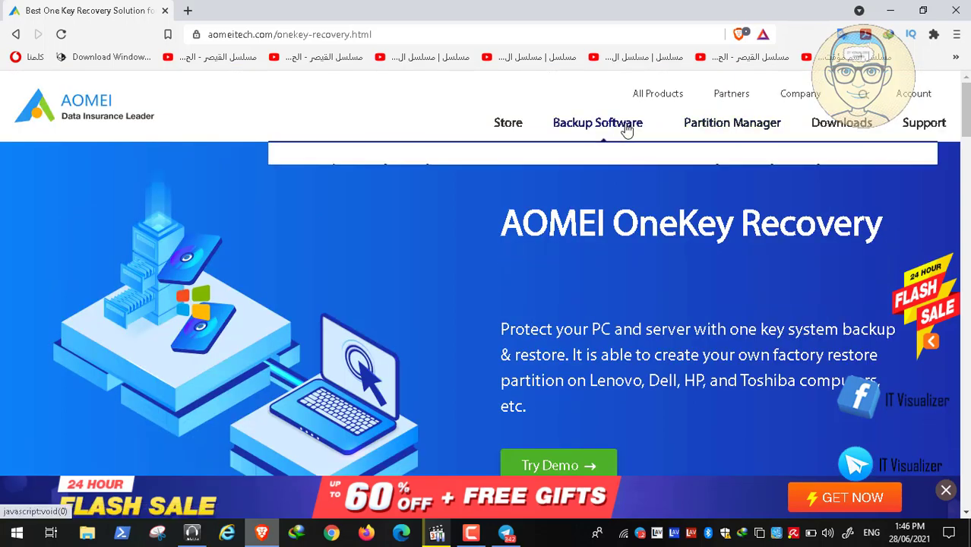
Step: Open the AOMEI Download Center, look over the free downloads and dismiss the flash-sale popup
click(842, 123)
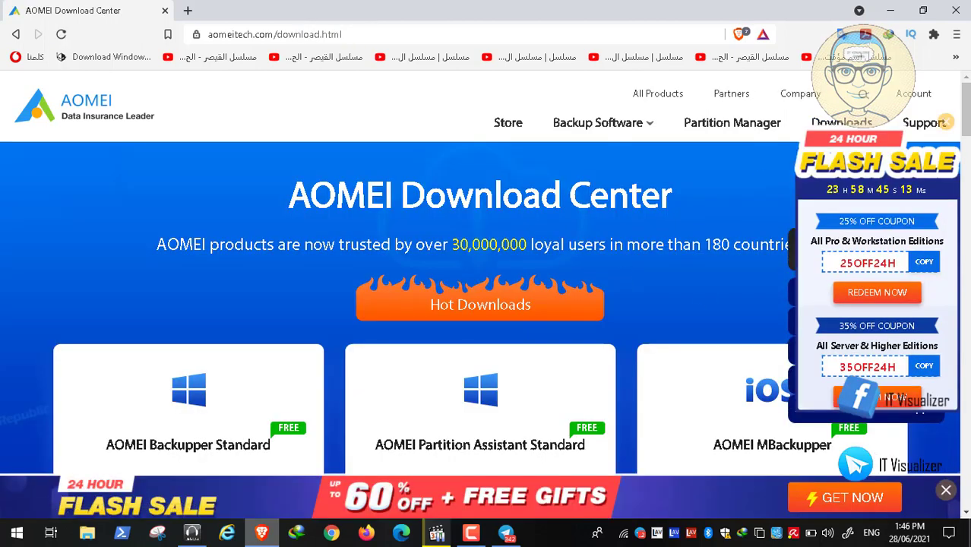
scroll(966, 514, down, 6)
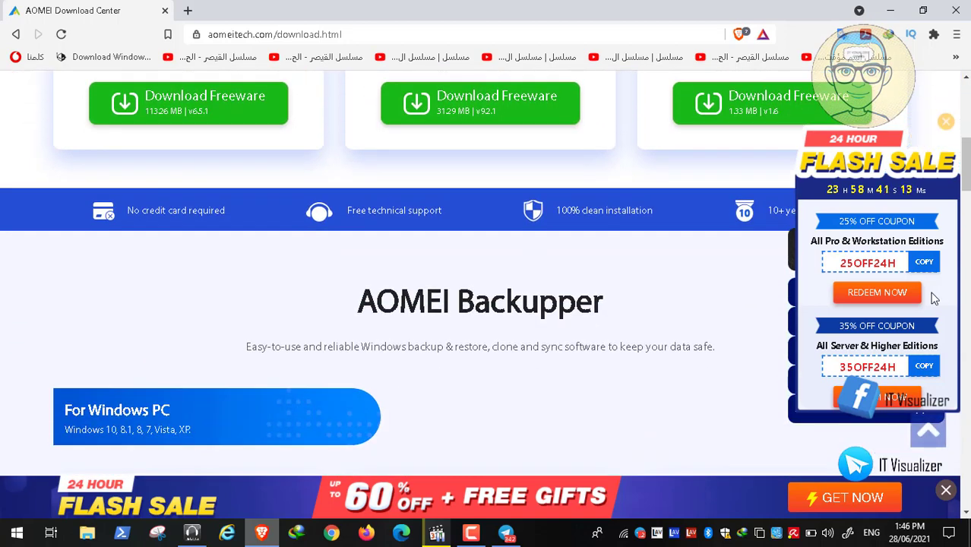
click(946, 127)
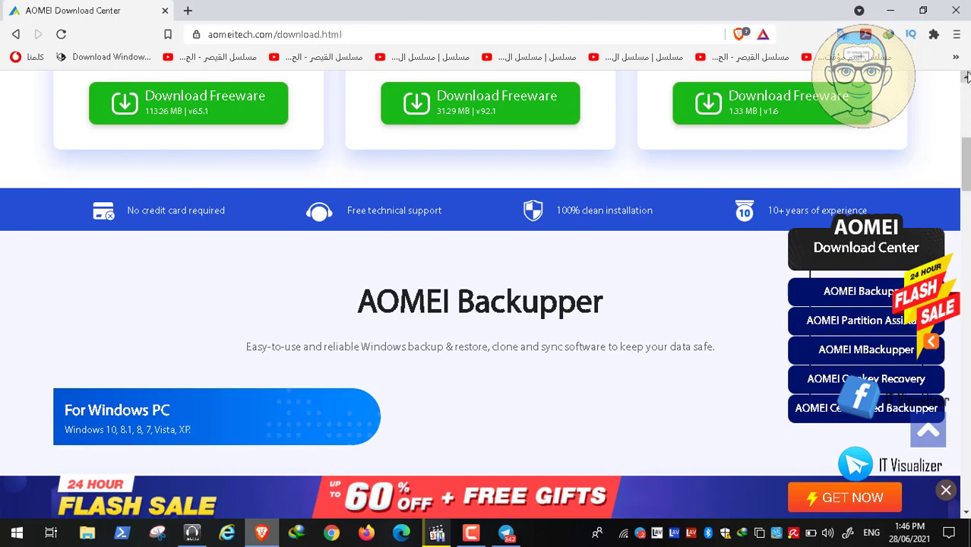
drag(967, 79, 967, 79)
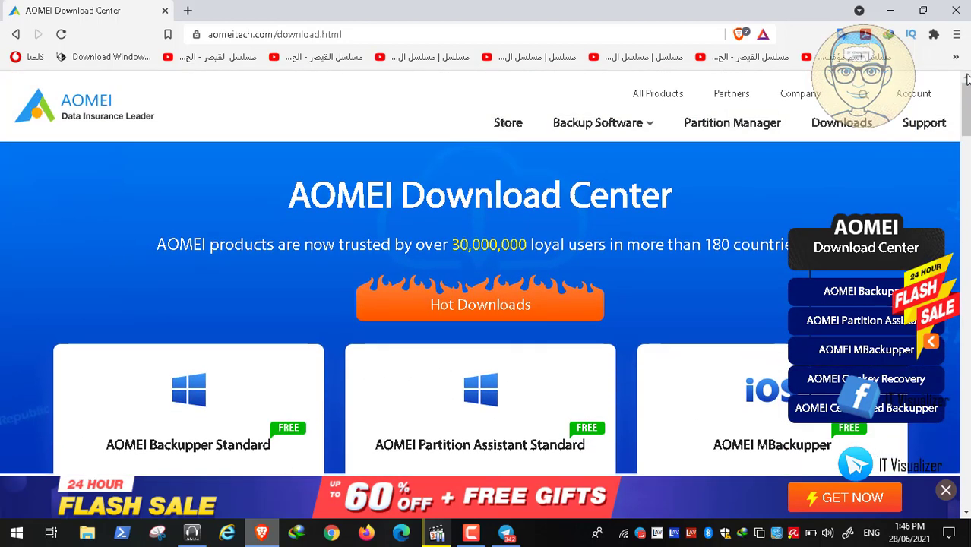
Step: Reopen AOMEI OneKey Recovery from the backup software list, look through its editions and the rest of the page, and dismiss the flash-sale popup
mouse_move(557, 138)
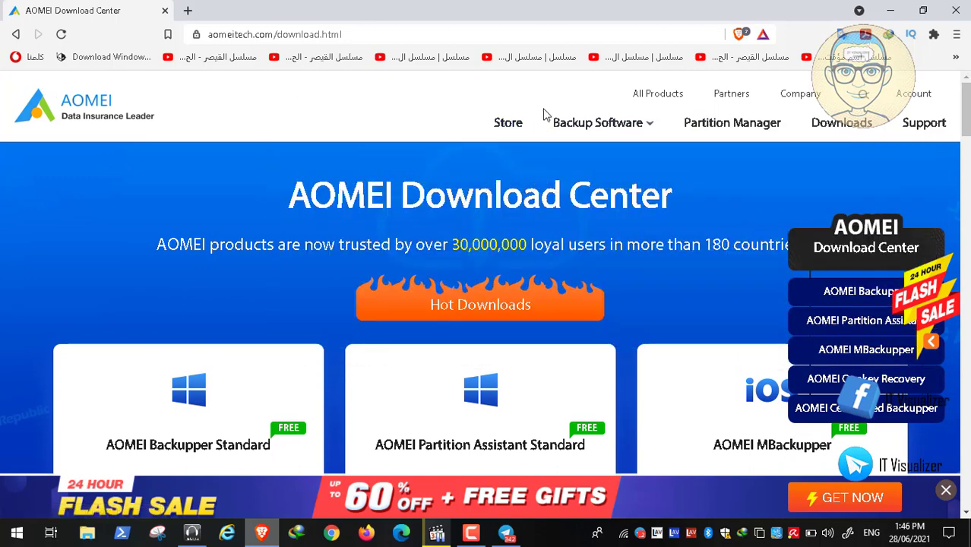
mouse_move(600, 129)
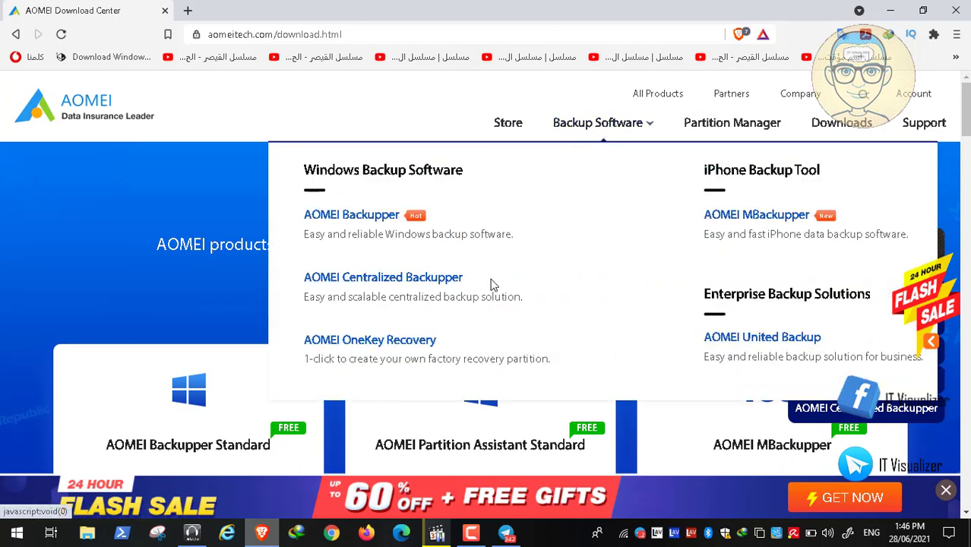
click(407, 342)
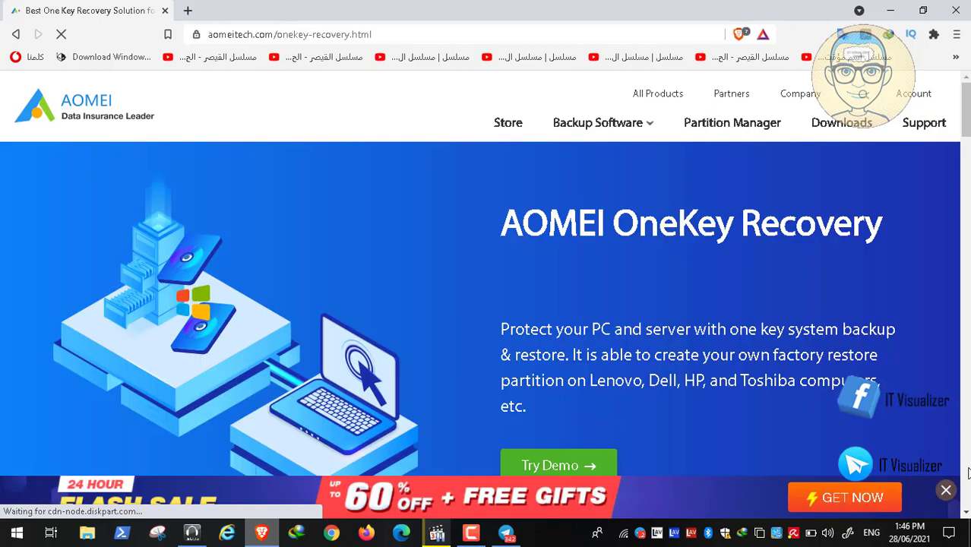
scroll(961, 454, down, 5)
scroll(968, 473, down, 5)
scroll(968, 472, down, 8)
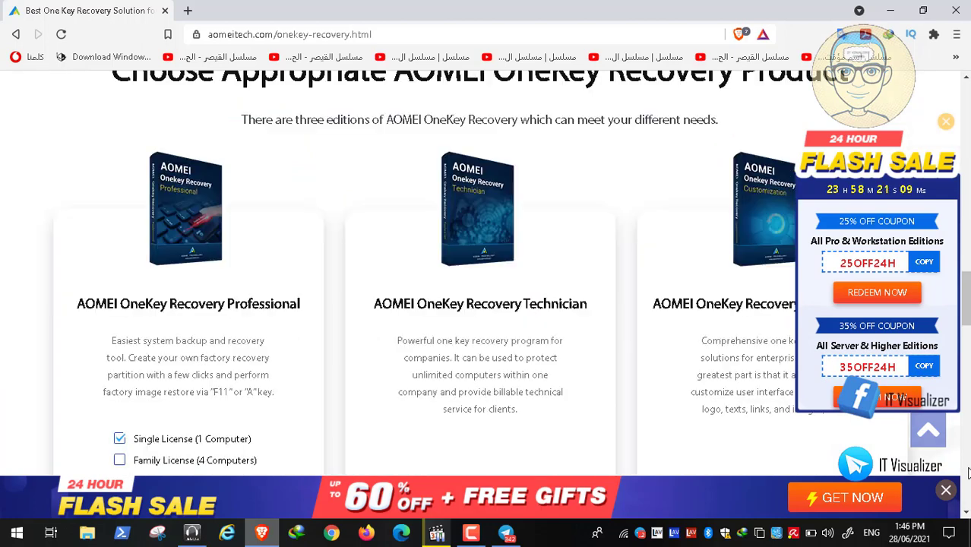
scroll(967, 472, down, 5)
scroll(968, 472, down, 5)
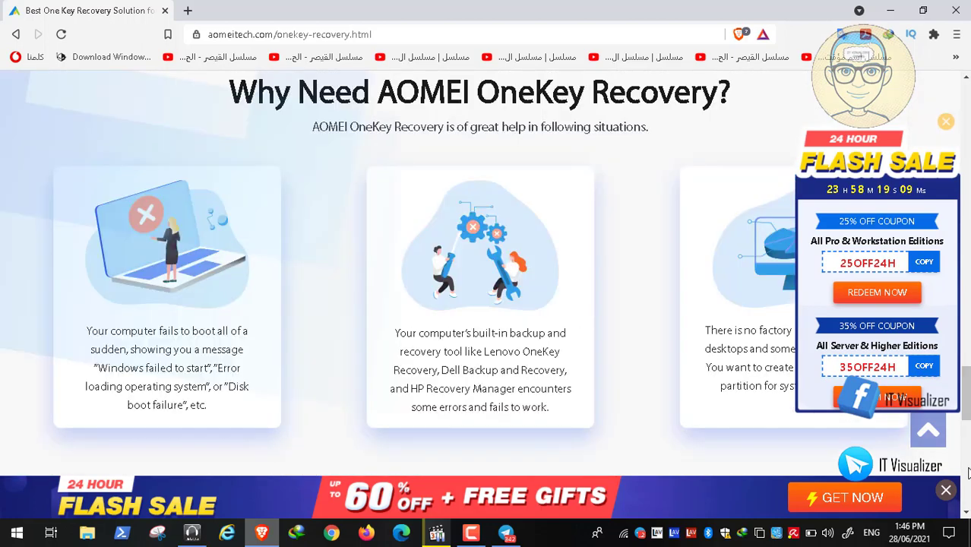
scroll(968, 473, down, 5)
scroll(968, 380, down, 4)
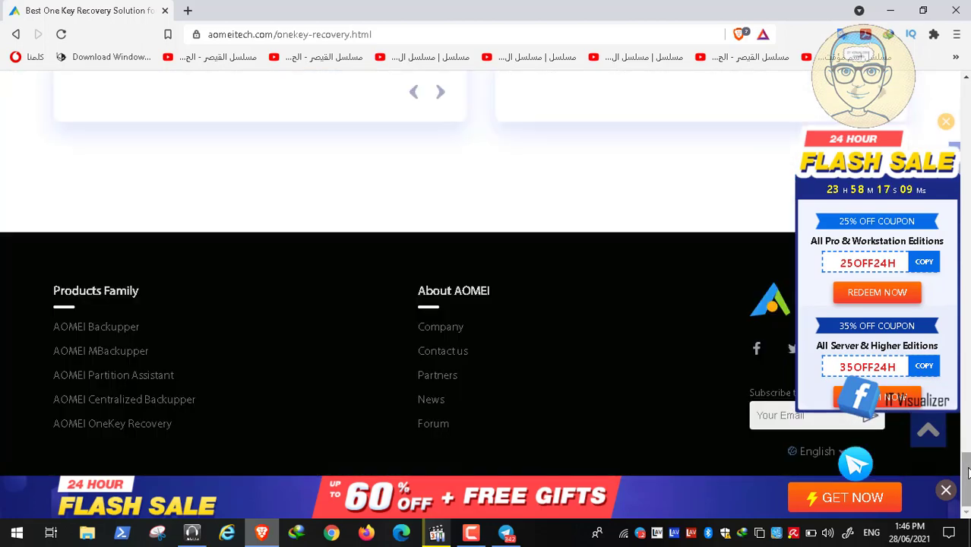
scroll(966, 200, up, 8)
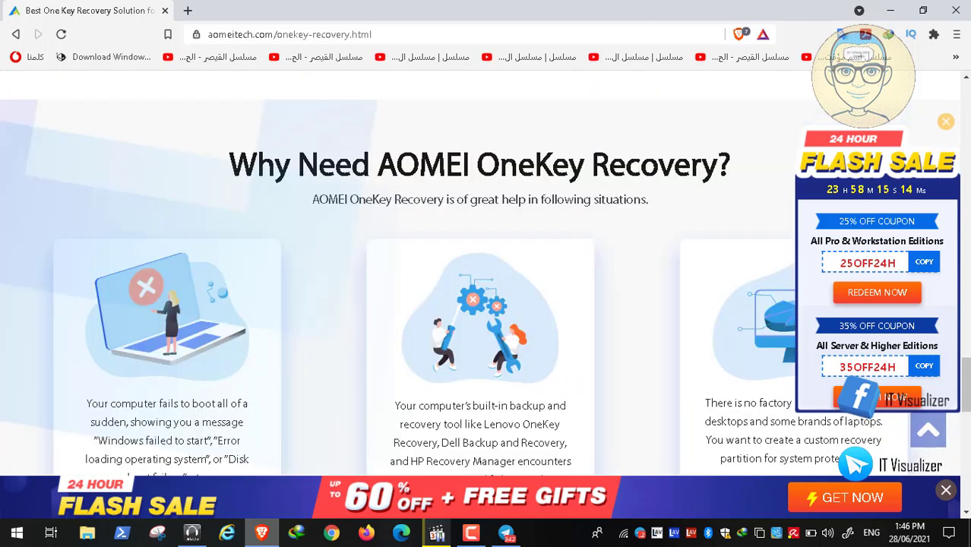
scroll(969, 102, up, 5)
scroll(969, 103, up, 4)
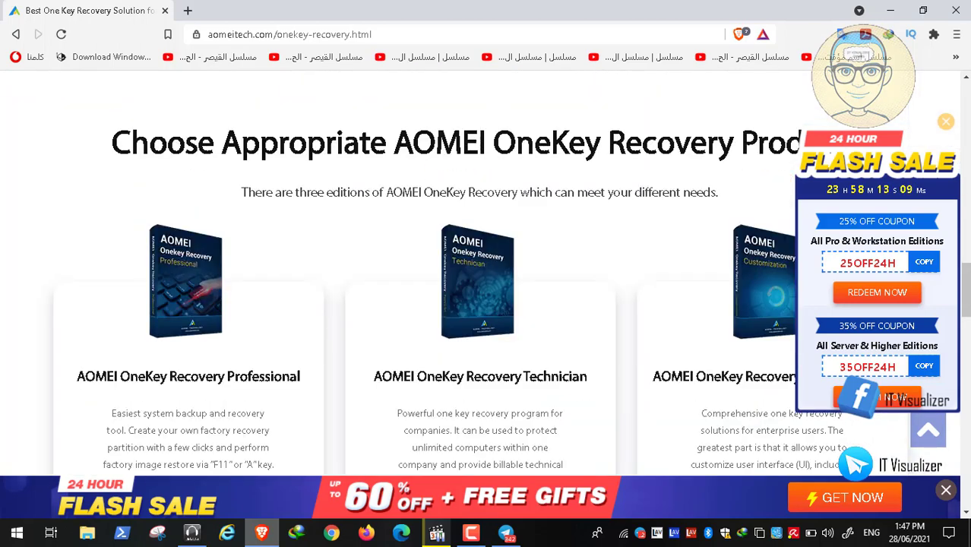
click(946, 123)
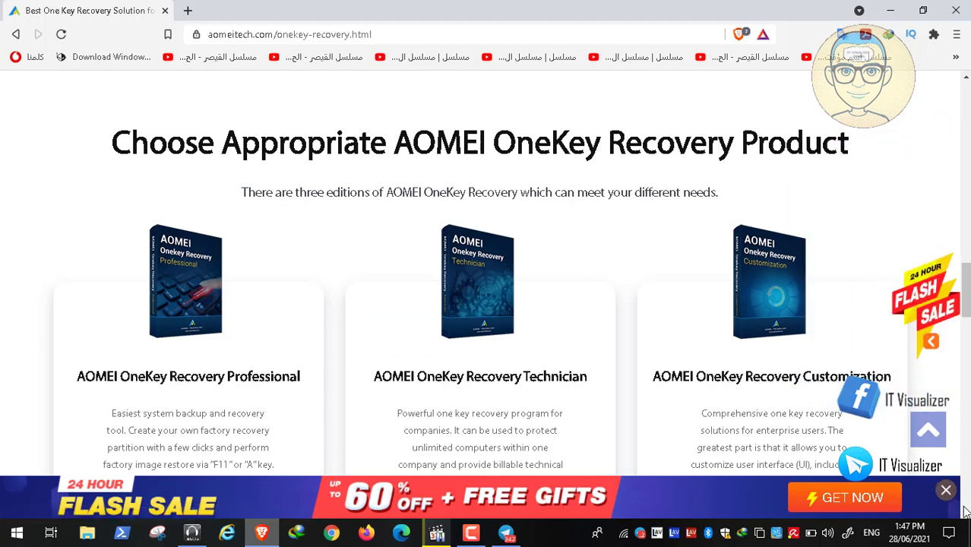
Step: Check the product page's reviews, footer and edition prices for OneKey Recovery, finishing at the page header
scroll(964, 511, down, 12)
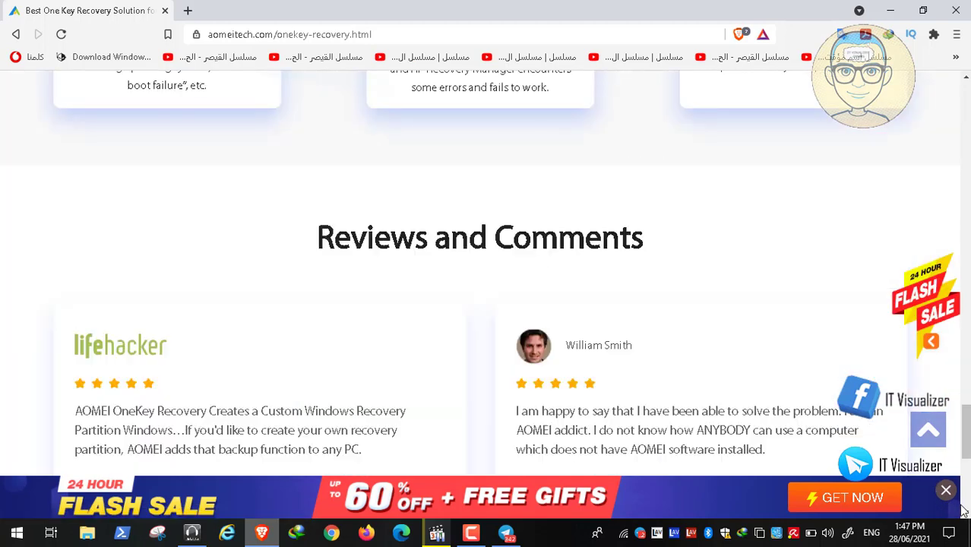
click(962, 506)
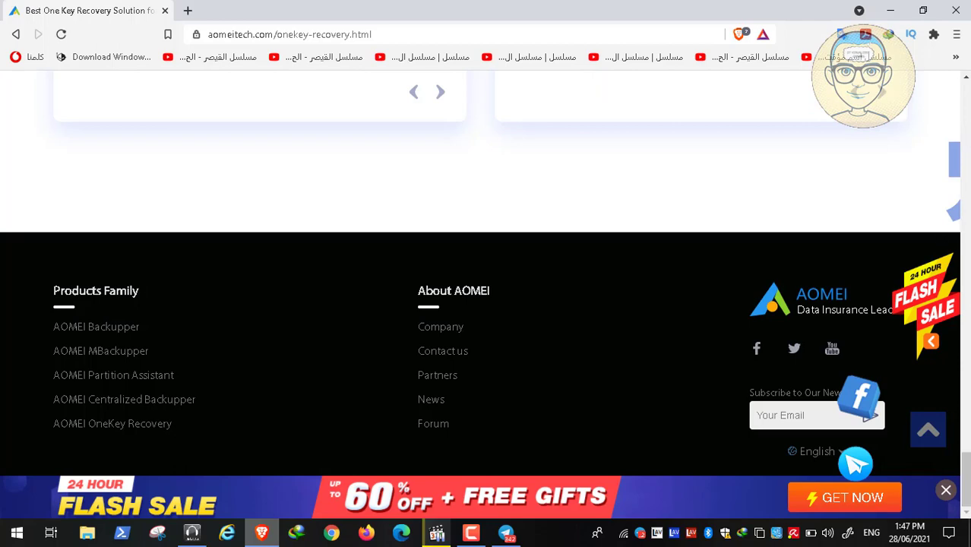
click(969, 99)
click(969, 103)
click(969, 102)
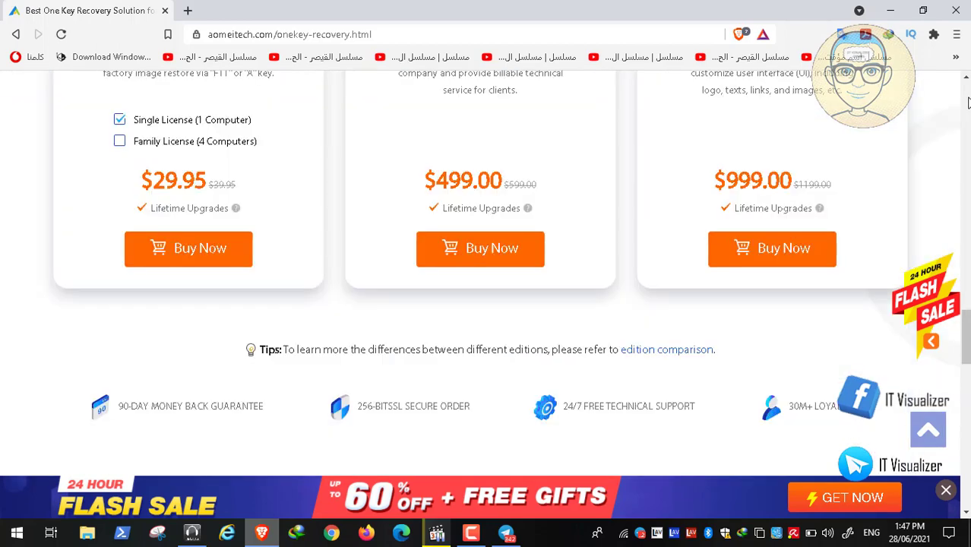
click(969, 103)
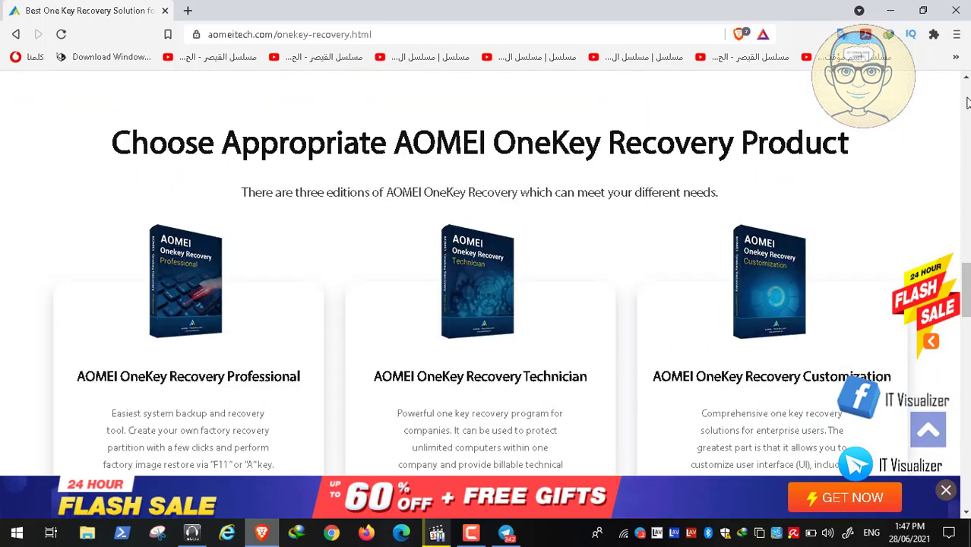
click(967, 102)
click(967, 102)
click(968, 102)
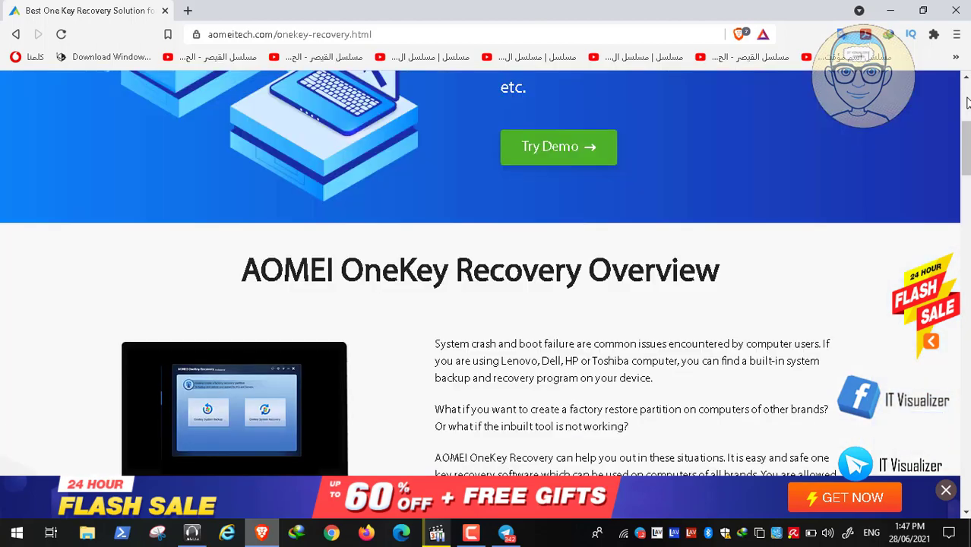
click(967, 103)
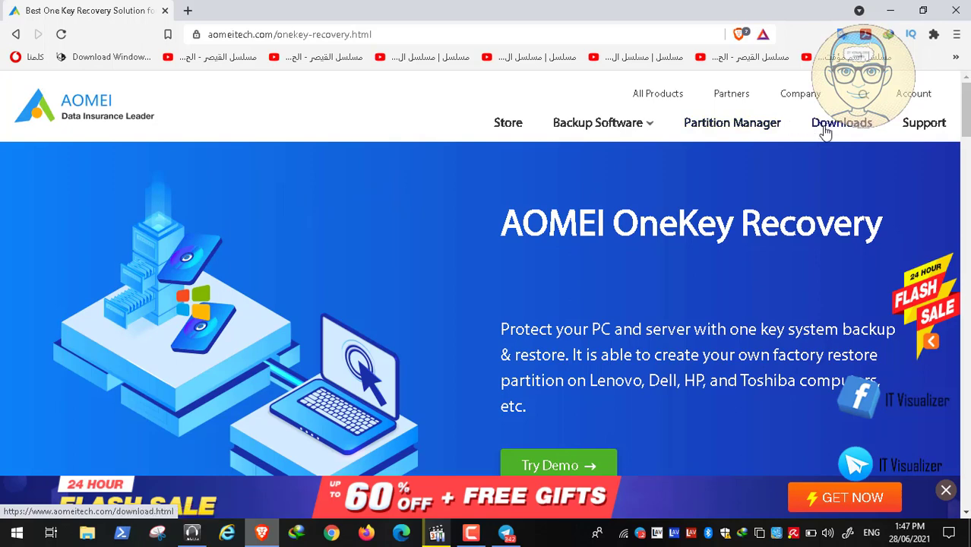
Step: Go back through the visited AOMEI pages to the Google results for "onekeyfree"
click(17, 35)
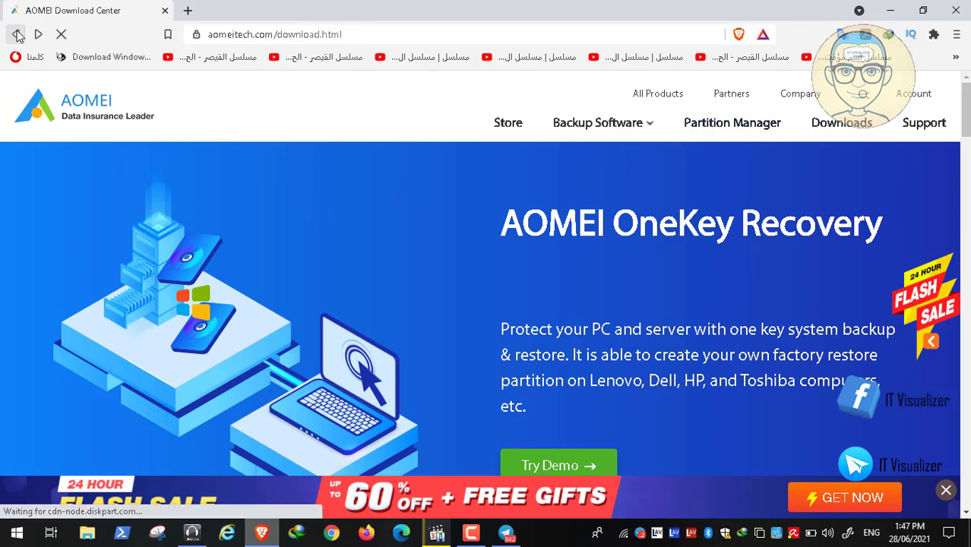
click(17, 35)
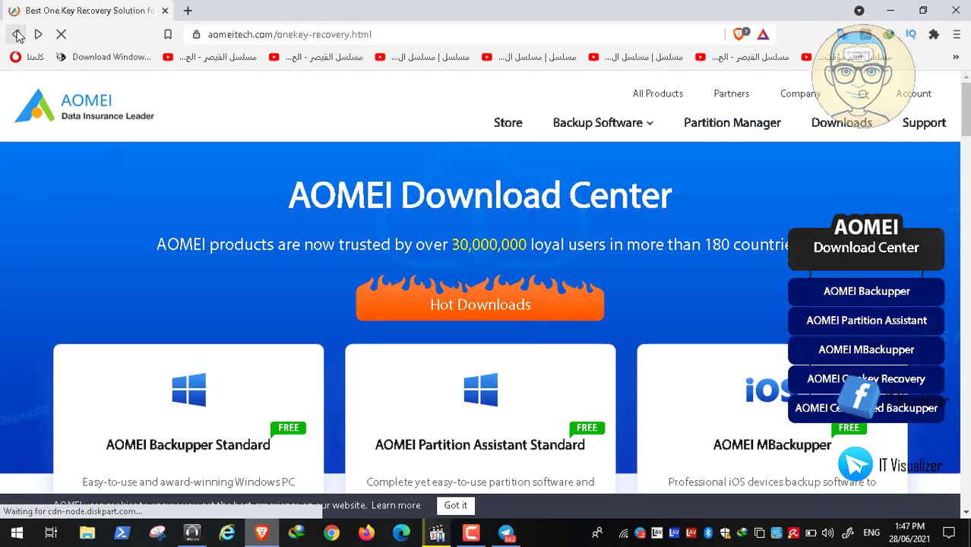
click(16, 35)
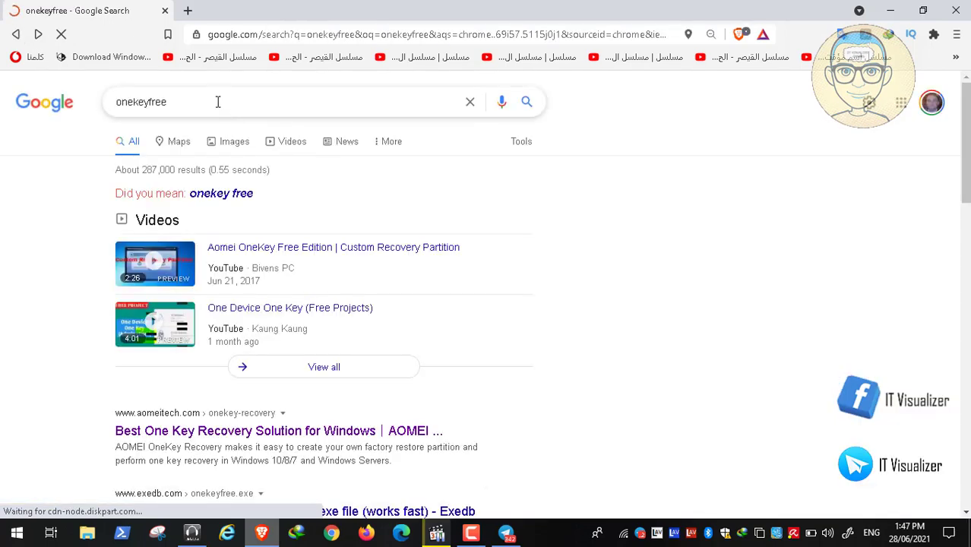
Step: Replace the Google query with "one key free" and run the suggested search "one key free download"
click(217, 101)
key(BackSpace)
key(BackSpace)
key(BackSpace)
key(BackSpace)
key(BackSpace)
key(BackSpace)
key(BackSpace)
key(BackSpace)
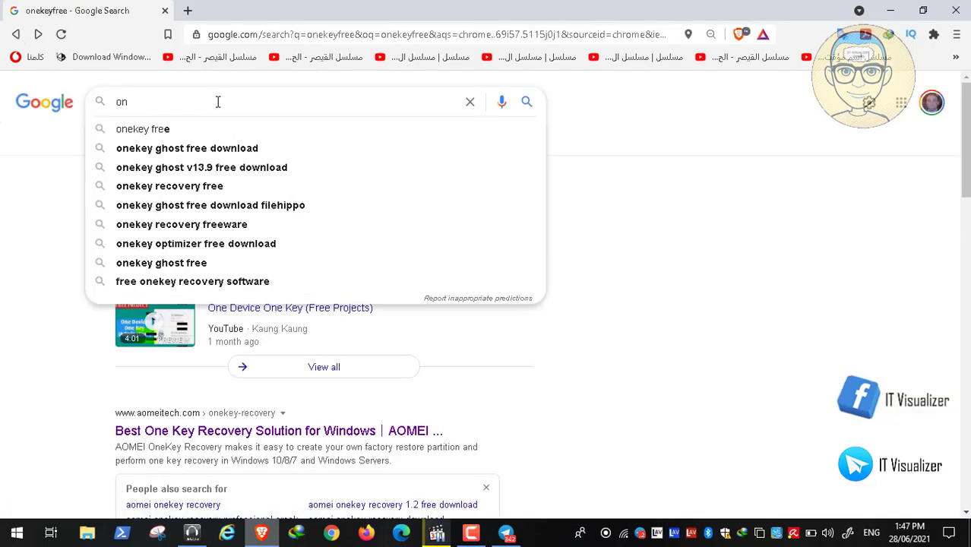
text(o)
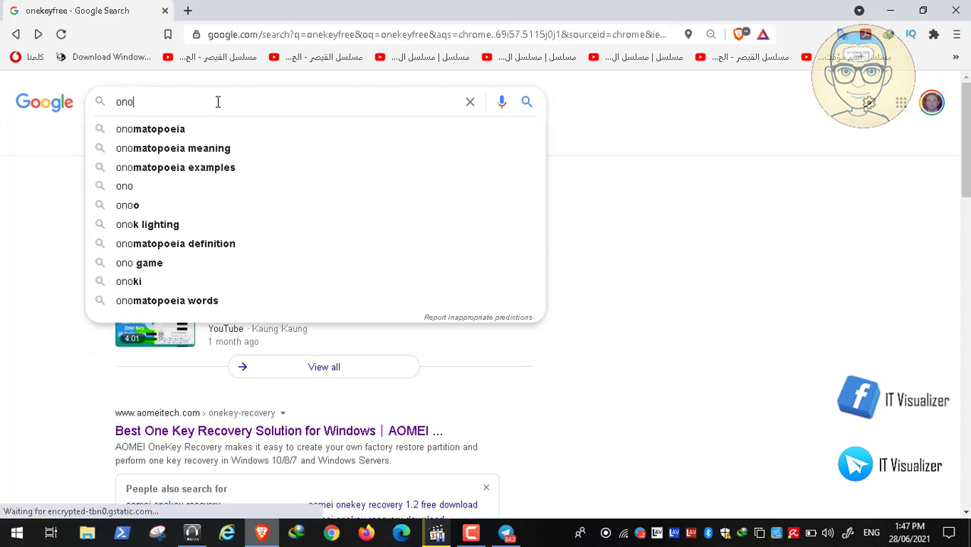
key(BackSpace)
text(e )
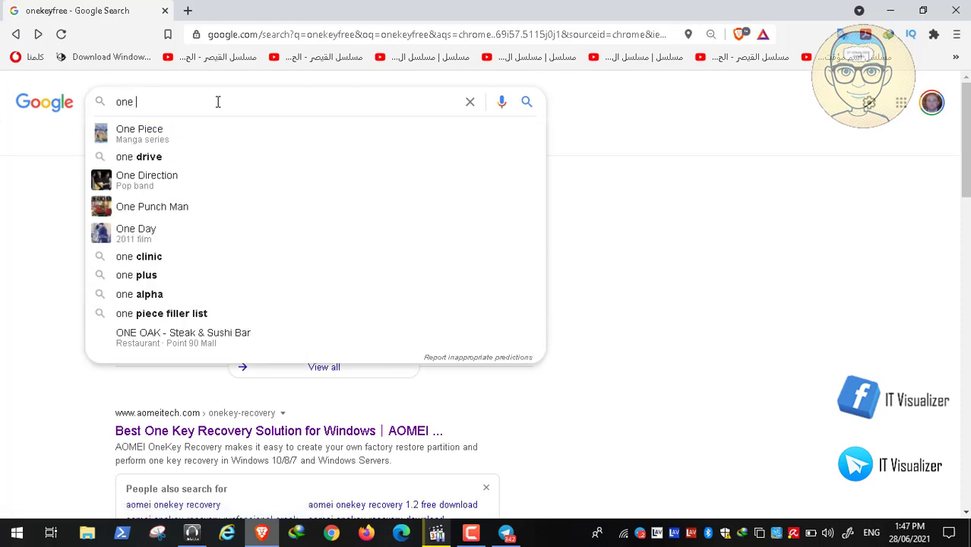
text(key )
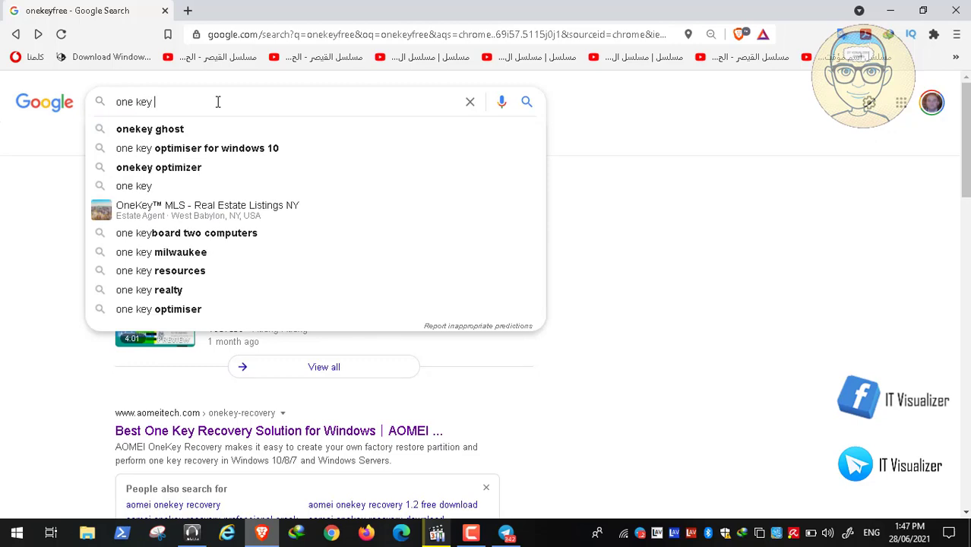
text(free)
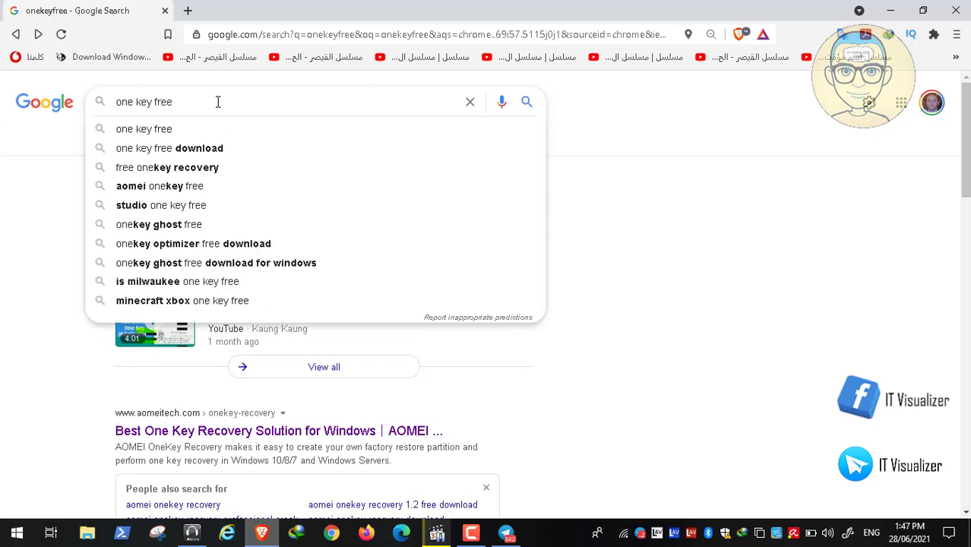
click(217, 148)
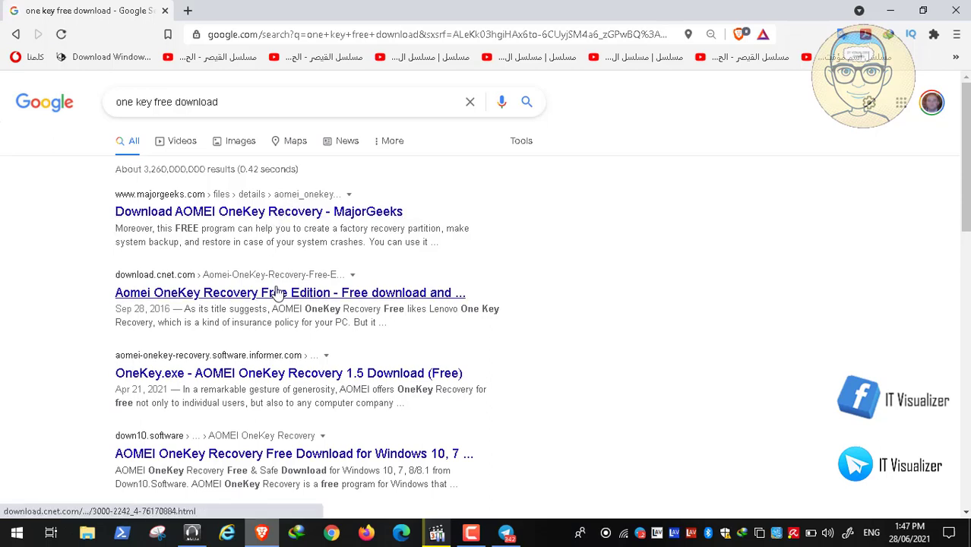
Step: Open the MajorGeeks page for AOMEI OneKey Recovery and read through its description and features, finishing at the download links
click(278, 213)
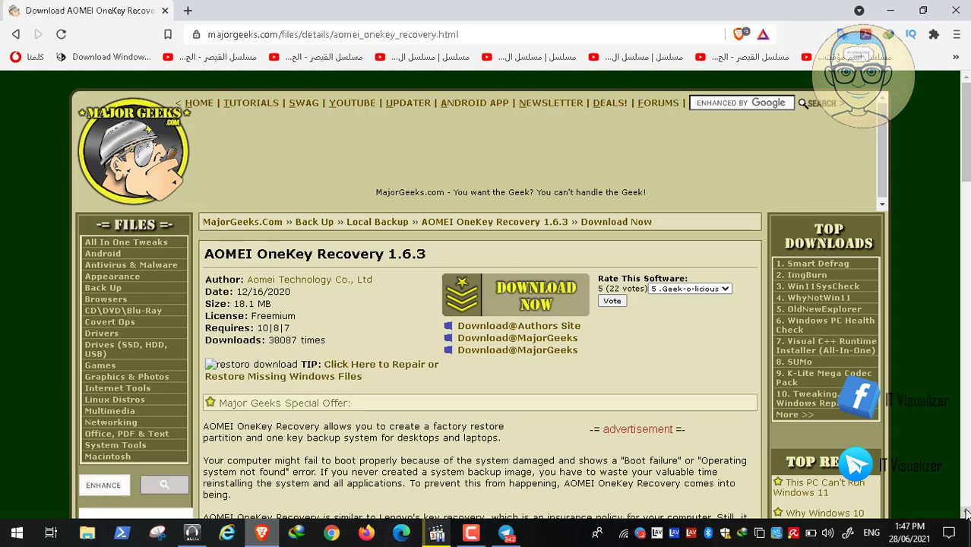
click(967, 513)
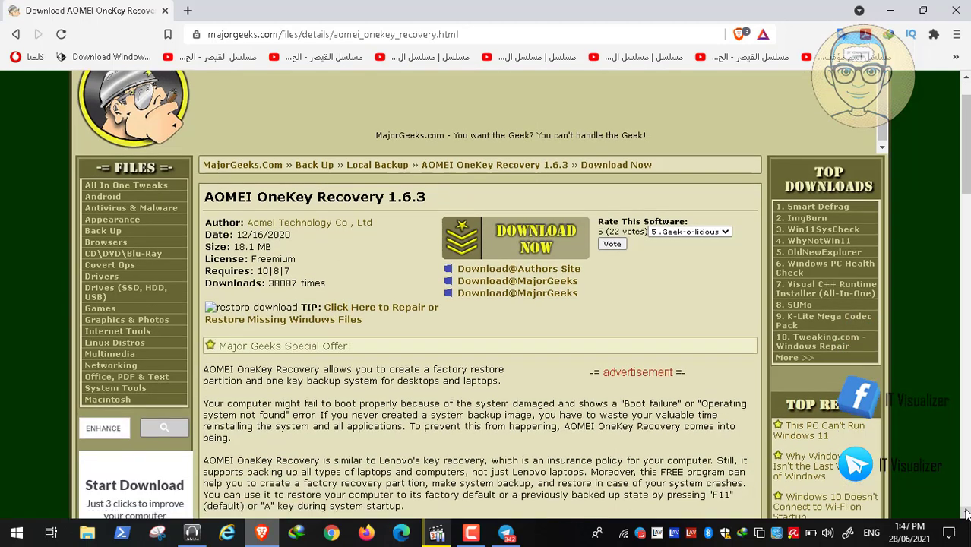
click(967, 514)
click(966, 514)
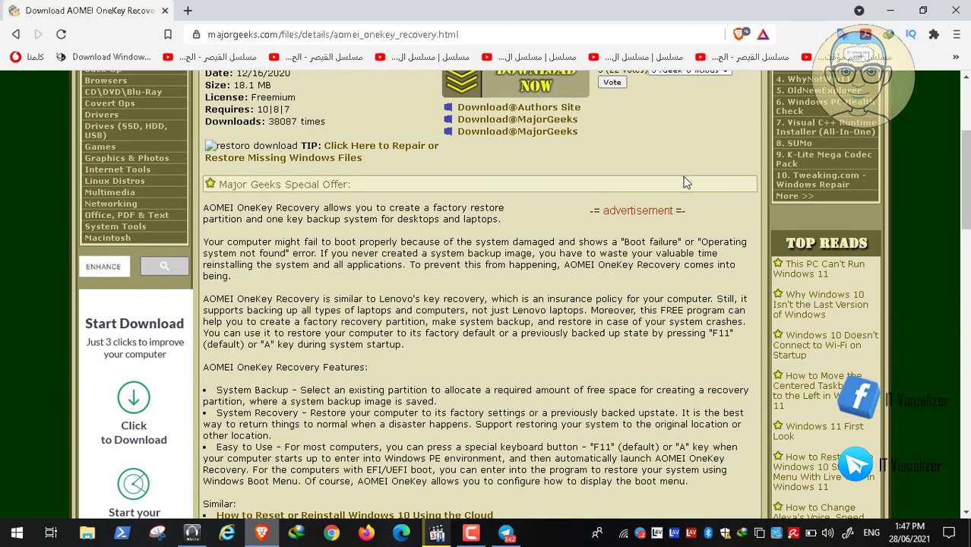
click(966, 118)
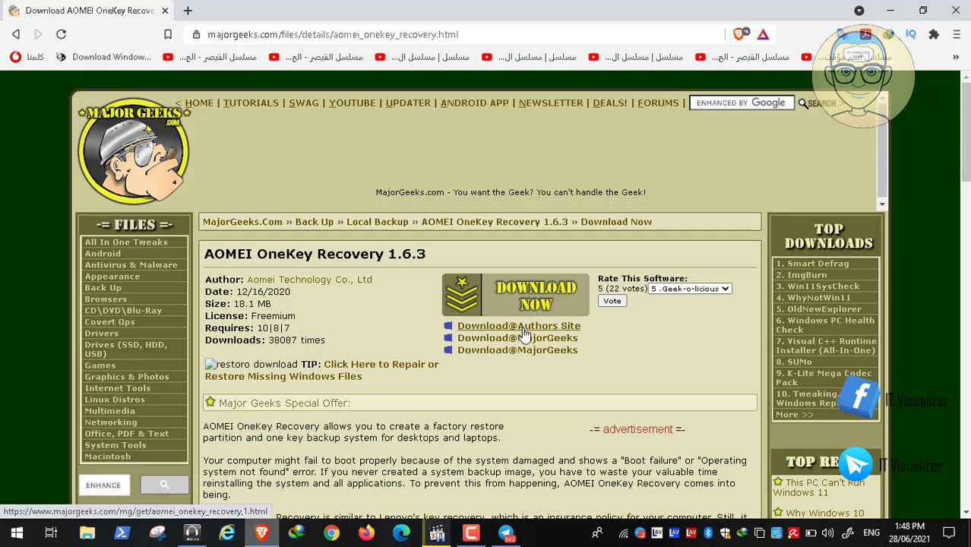
Step: Request the AOMEI OneKey Recovery 1.6.3 download to see the OneKeyFree.exe file details, cancel it, and close the browser
click(532, 297)
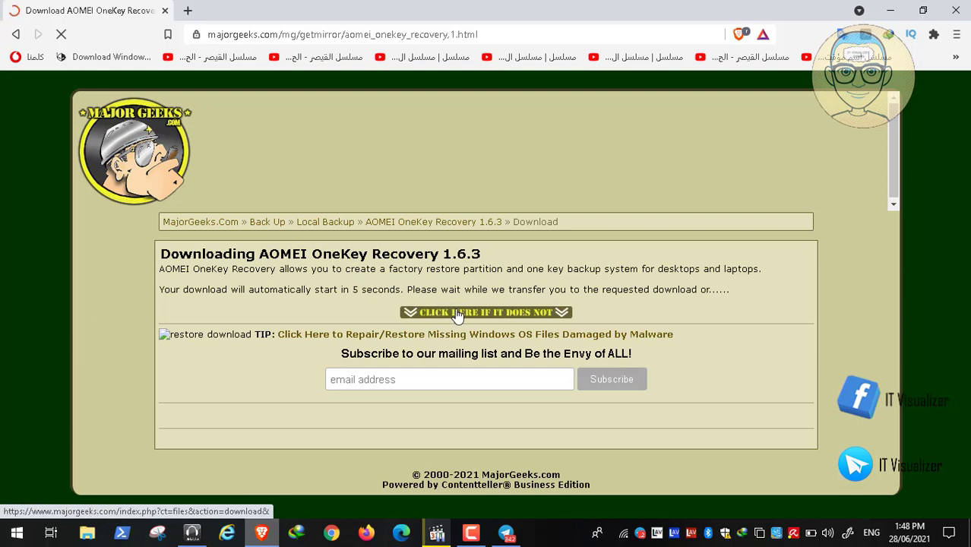
click(457, 312)
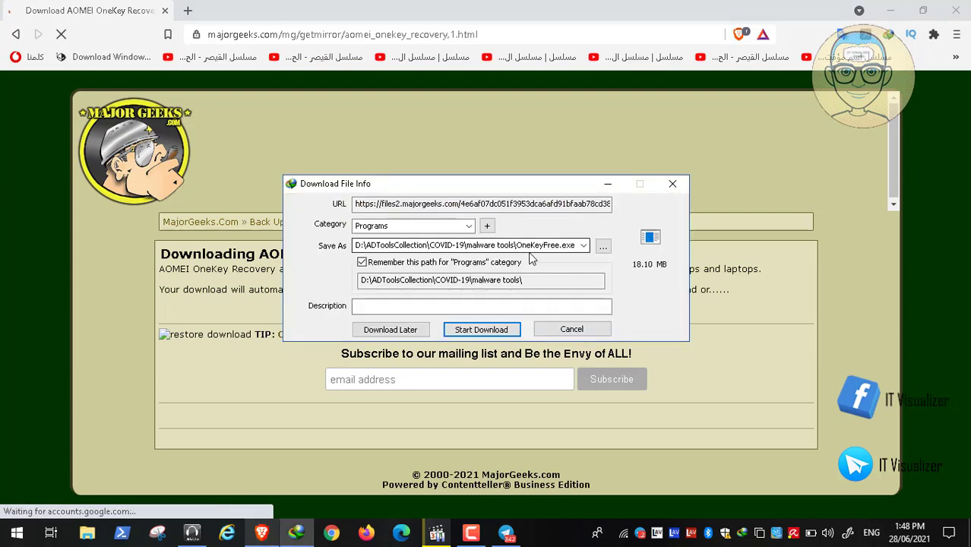
click(569, 330)
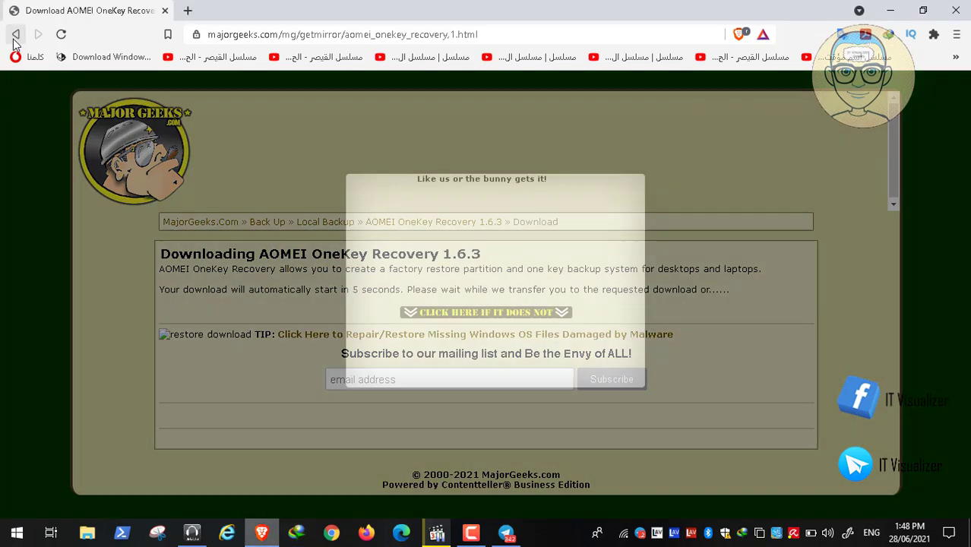
click(13, 40)
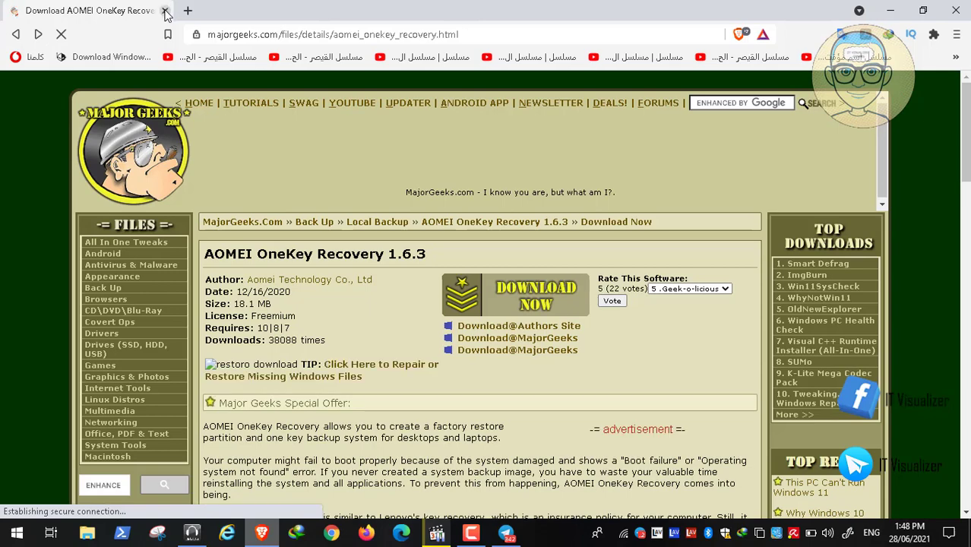
click(164, 11)
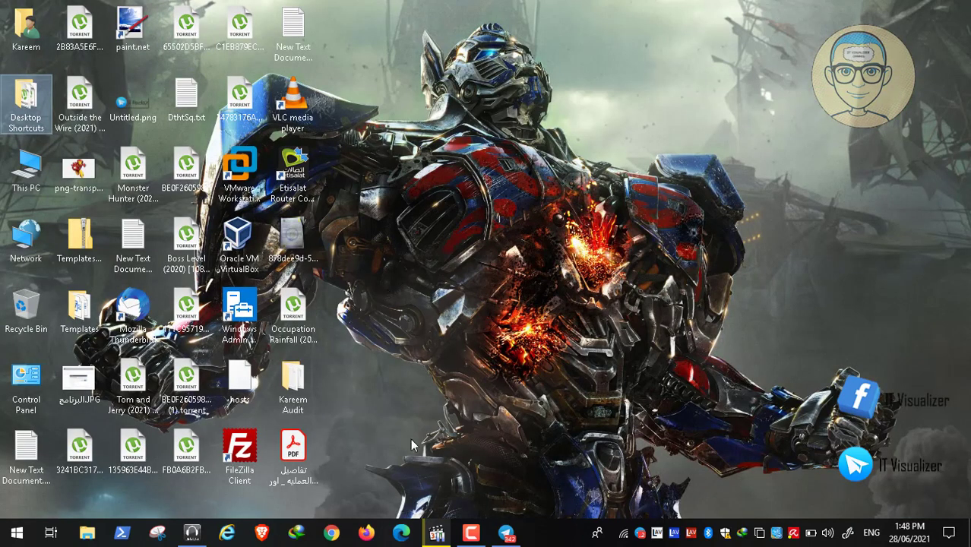
Step: Switch to the media player with Video19.mp4, play it in full screen and skip ahead past the NRVCBR01 startup
click(437, 532)
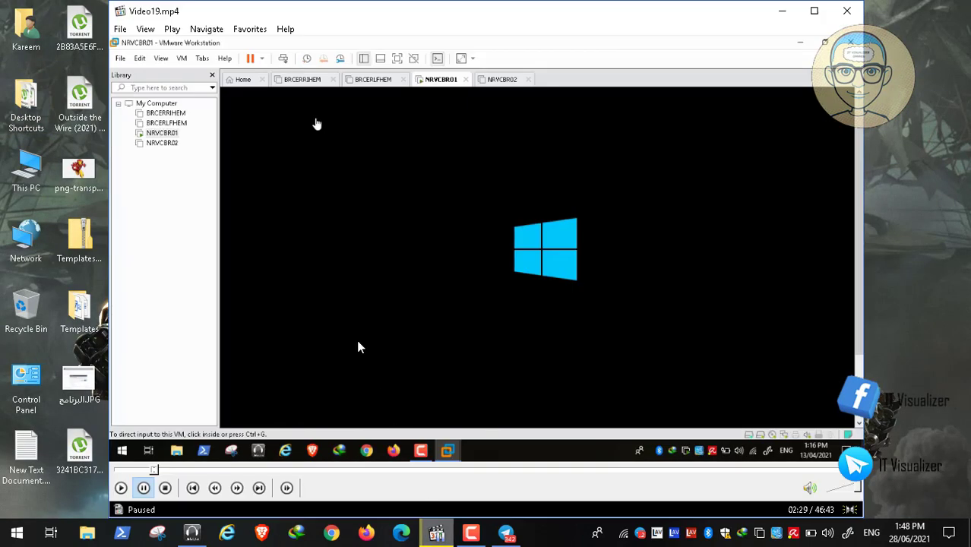
double_click(355, 336)
click(12, 518)
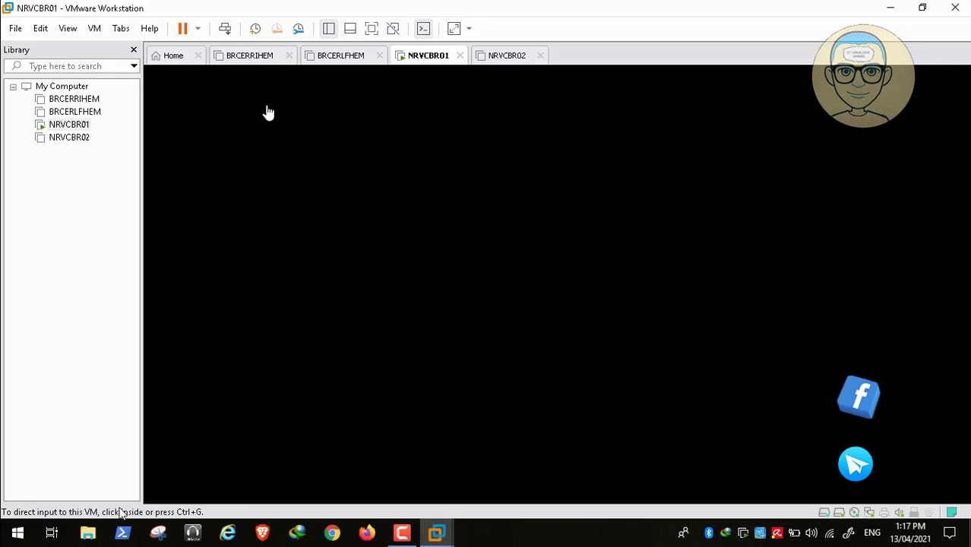
click(79, 500)
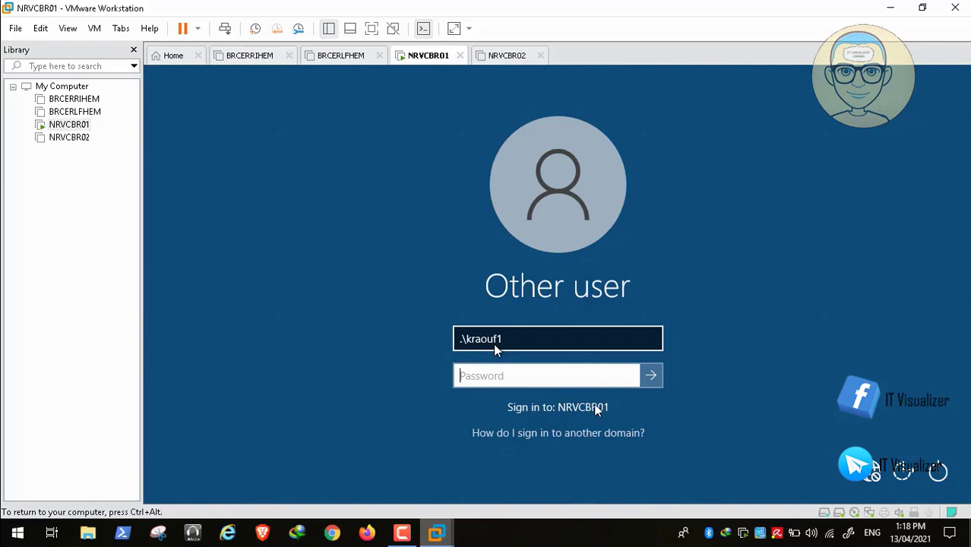
Step: Continue playing Video19.mp4 and skip past the sign-in wait to the NRVCBR01 guest desktop, shortly before 04:49
mouse_move(167, 544)
click(9, 517)
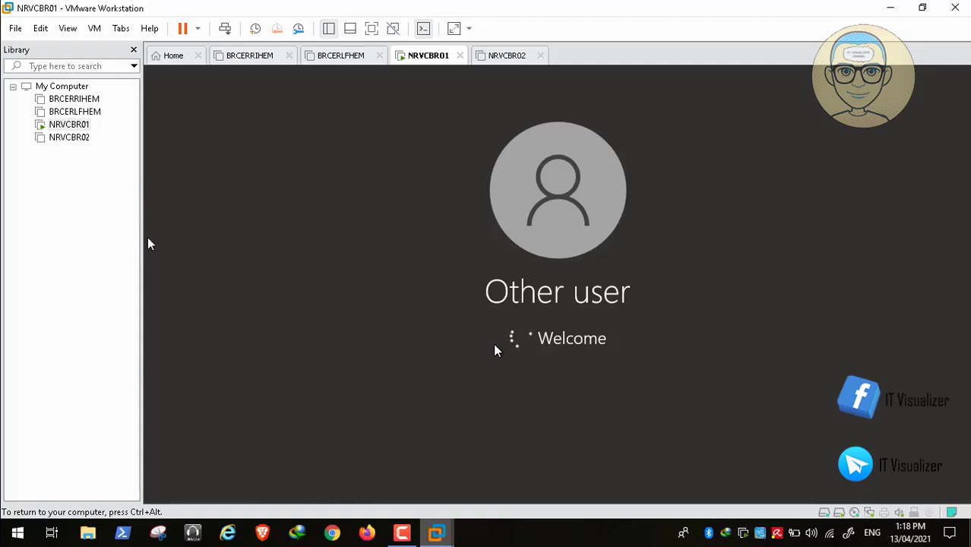
mouse_move(8, 526)
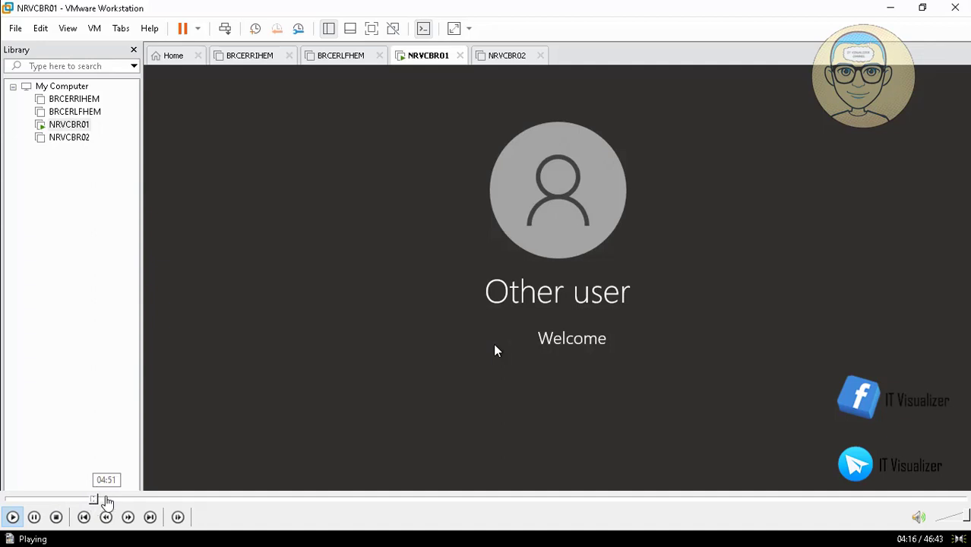
click(106, 500)
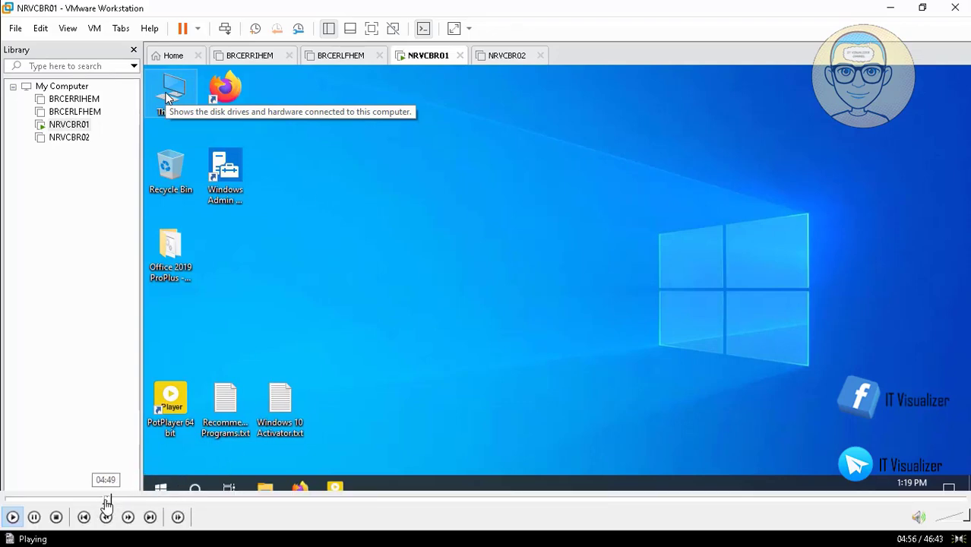
click(103, 500)
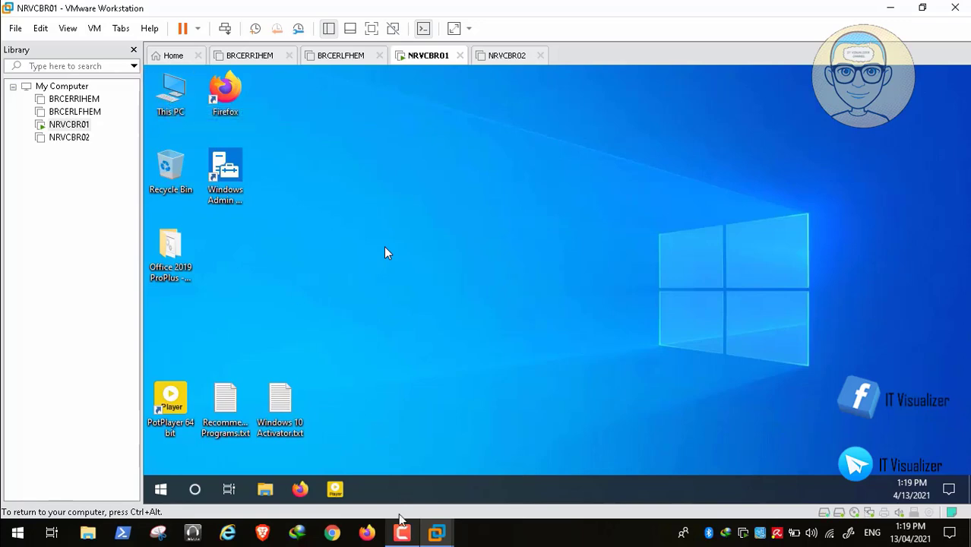
Step: Open This PC in the guest, check the Shared Folders options in NRVCBR01's virtual machine settings and accept them
key(super+e)
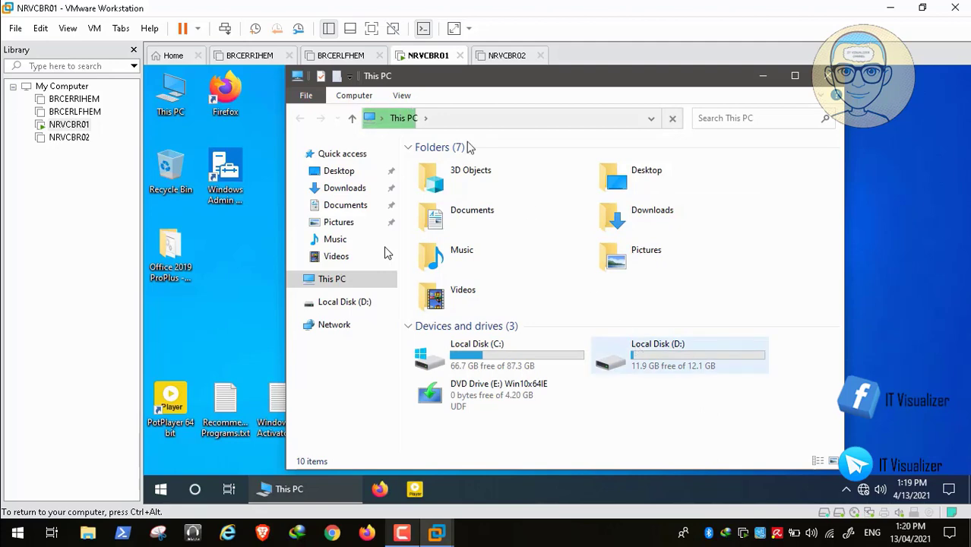
click(97, 28)
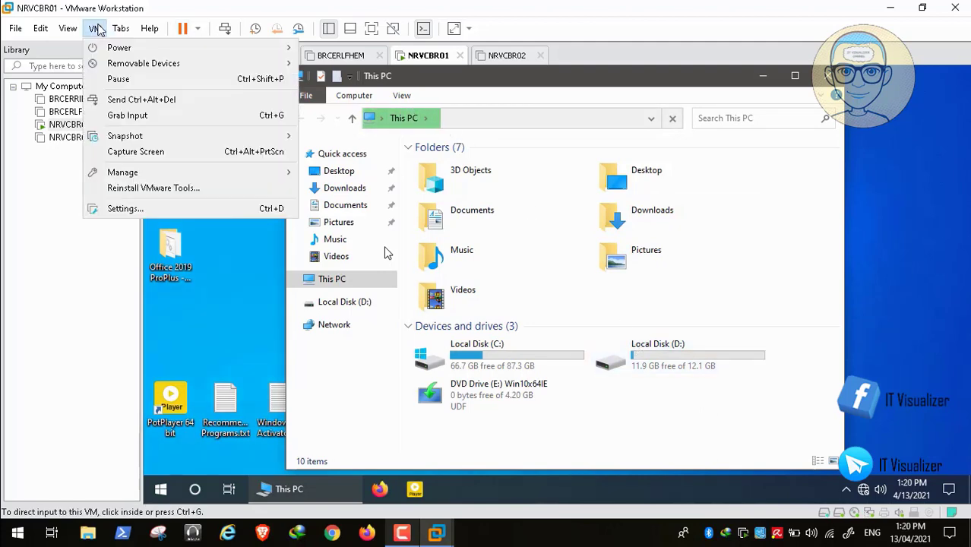
click(161, 211)
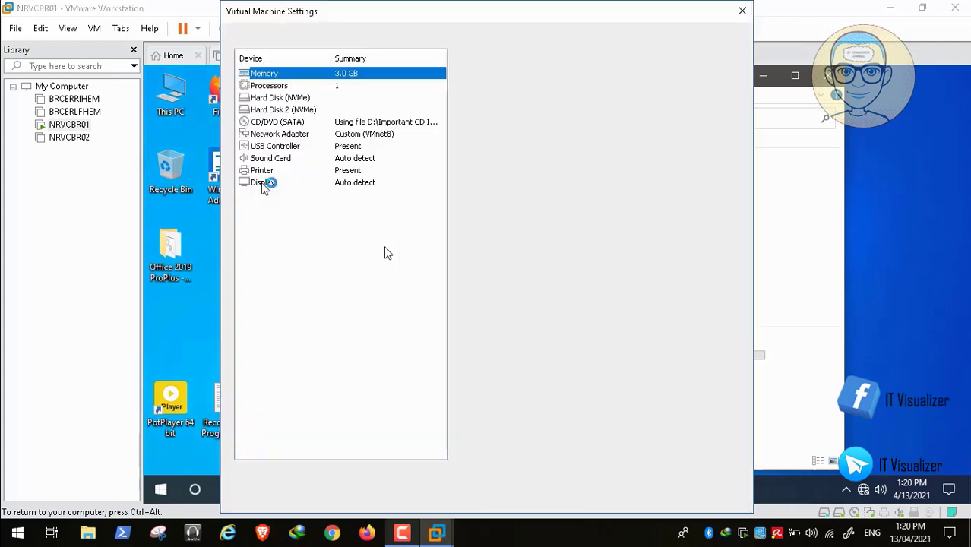
click(297, 35)
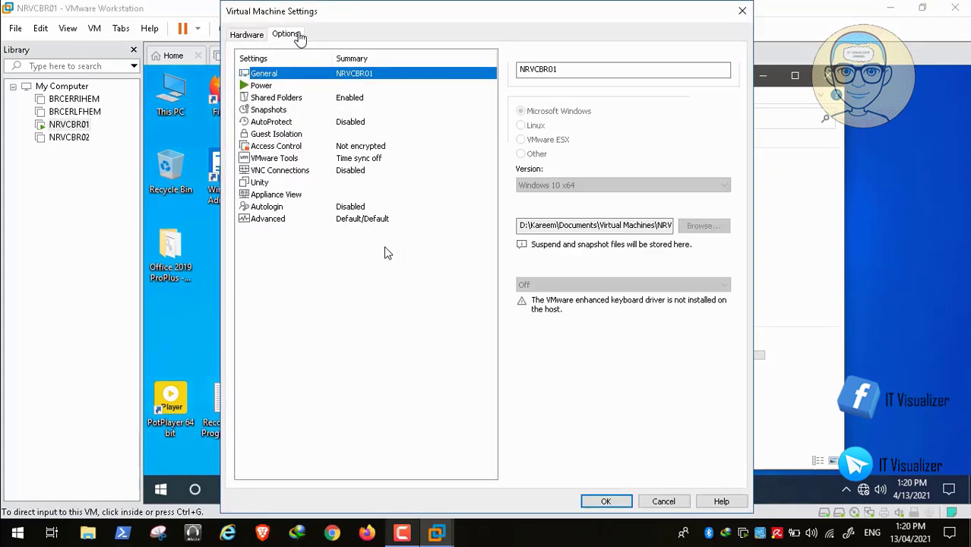
click(297, 102)
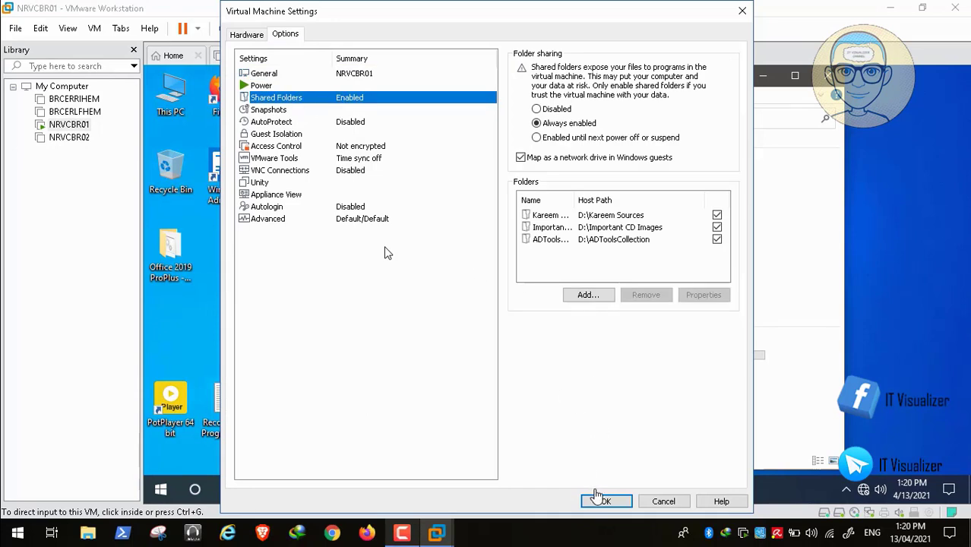
click(606, 502)
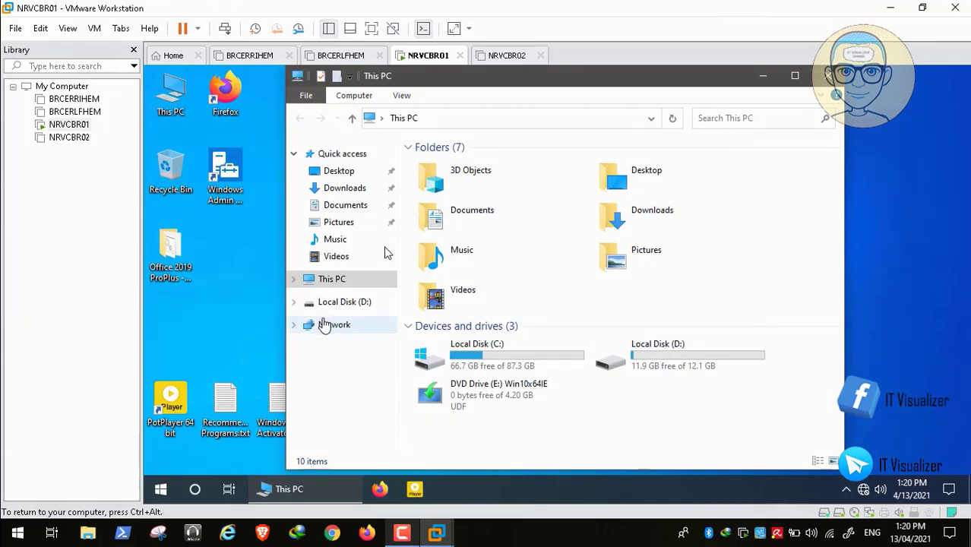
Step: Open the guest's Network location in File Explorer and pause the screen recording
click(324, 325)
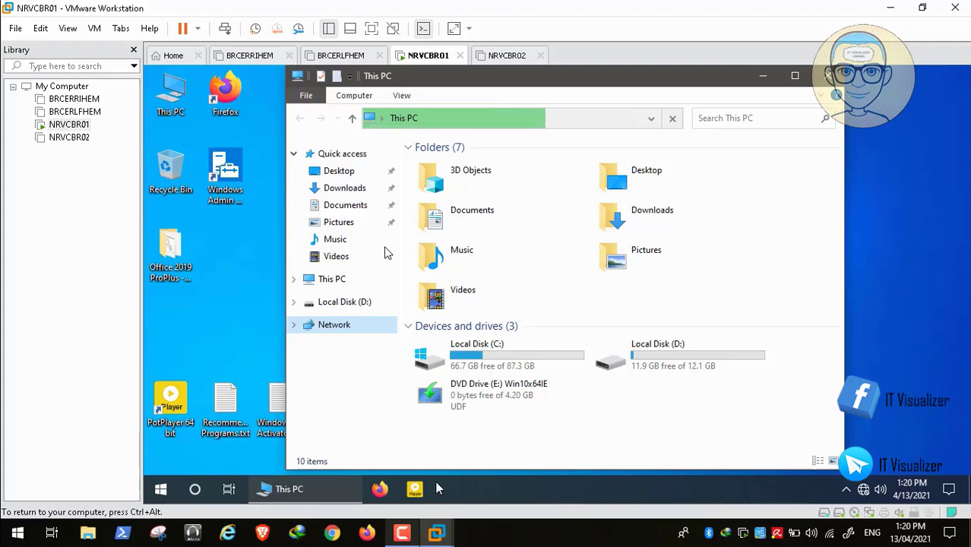
click(402, 533)
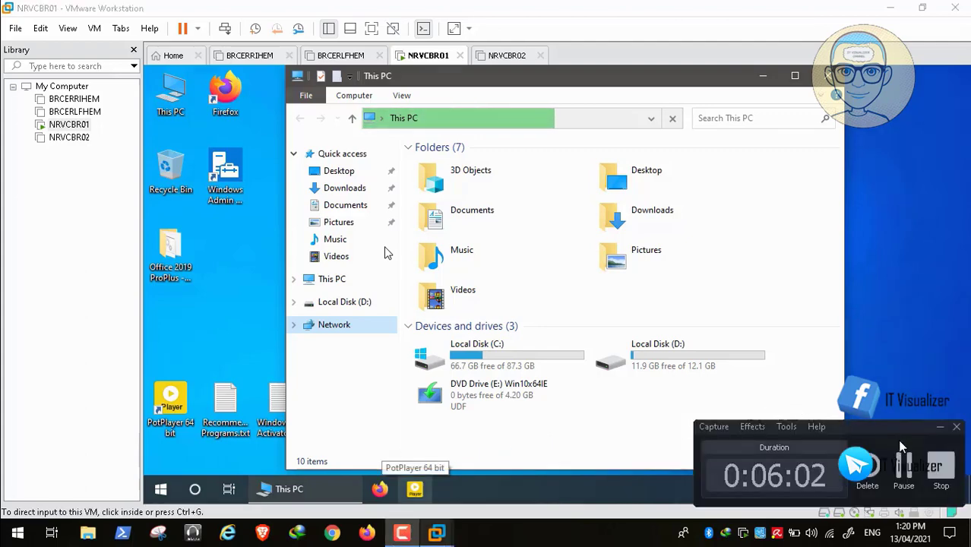
click(906, 474)
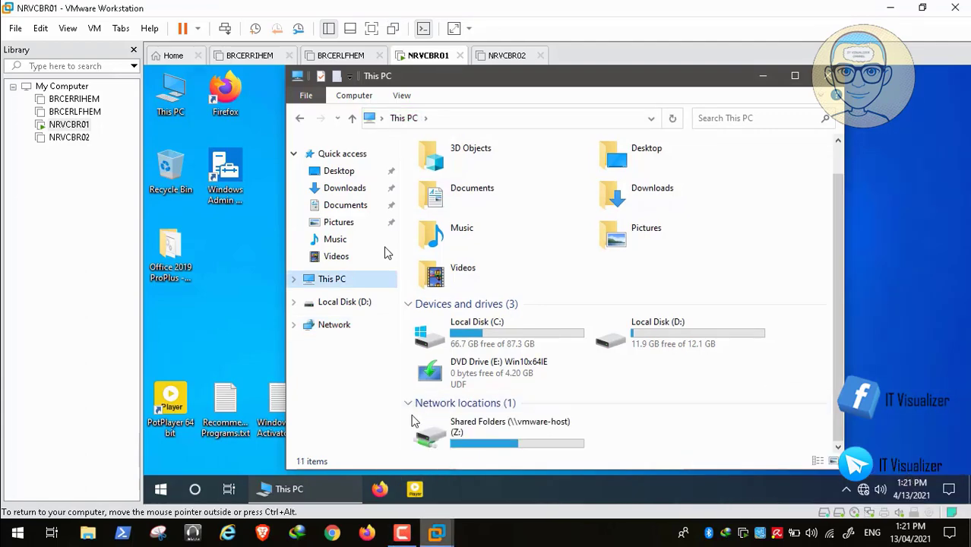
Step: Open the mapped Shared Folders (Z:) drive in the guest and go into the Important CD Images folder
click(475, 449)
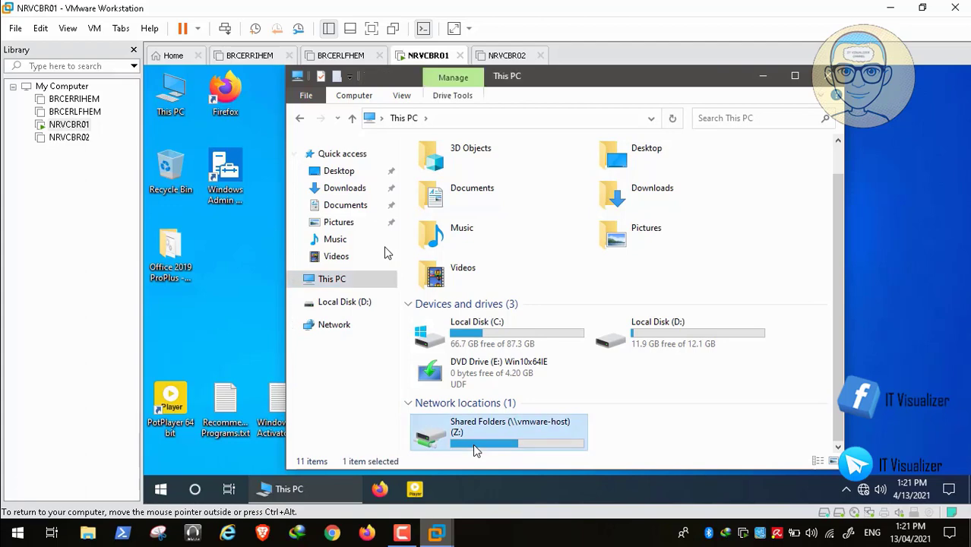
double_click(475, 449)
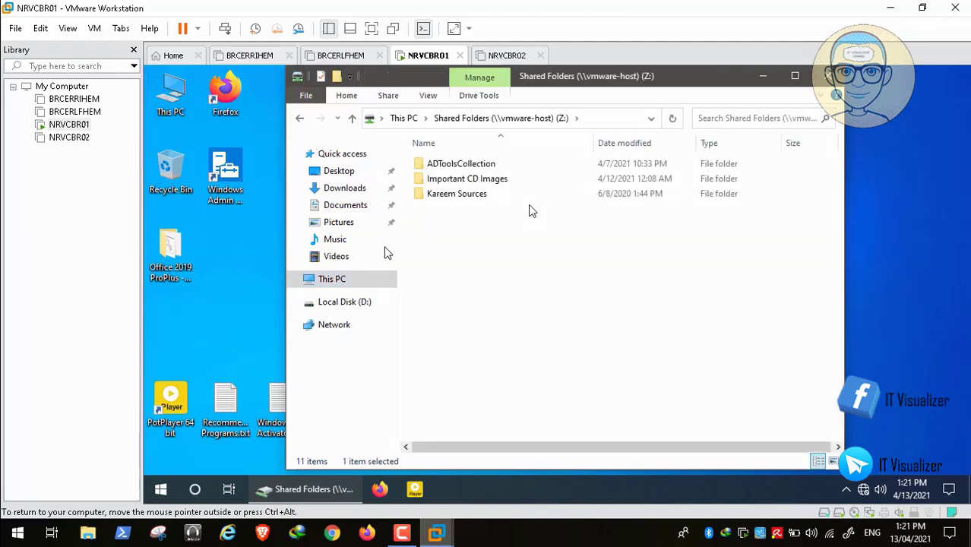
click(487, 185)
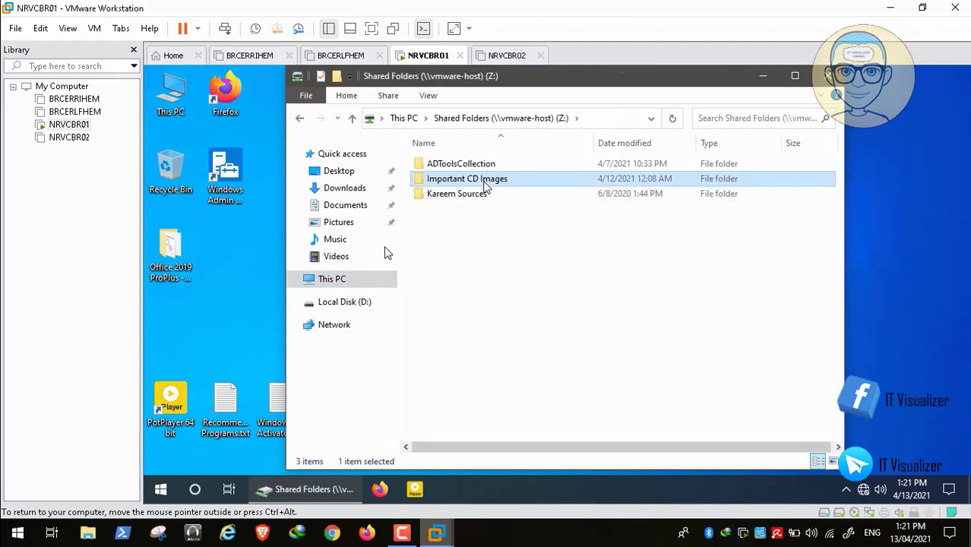
double_click(487, 186)
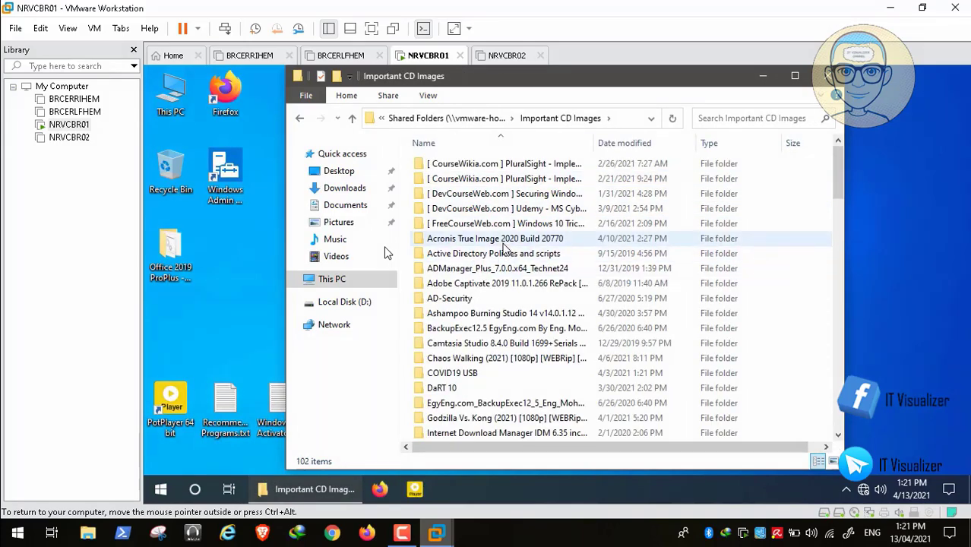
Step: Copy the Acronis True Image 2020 Build 20770 folder from the shared Important CD Images folder to Local Disk (D:)
click(502, 242)
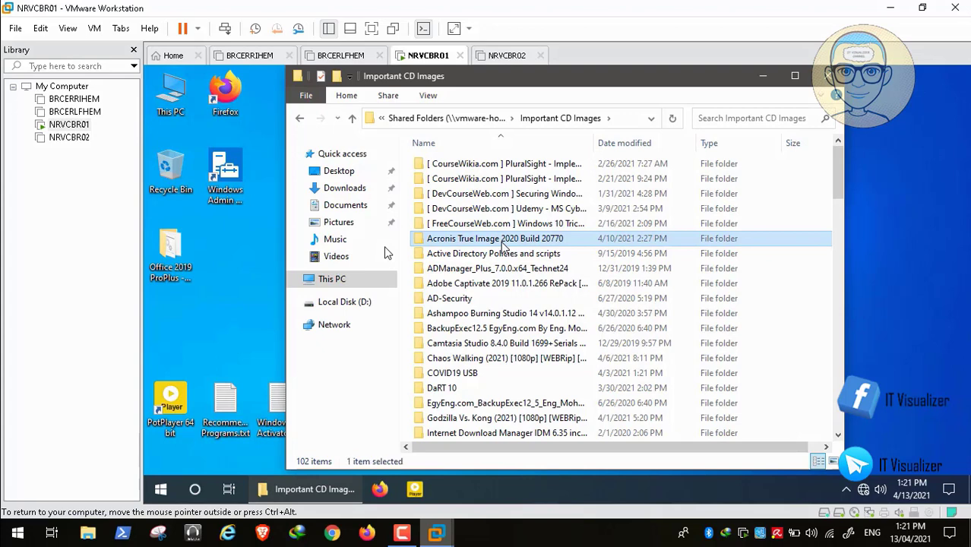
right_click(502, 245)
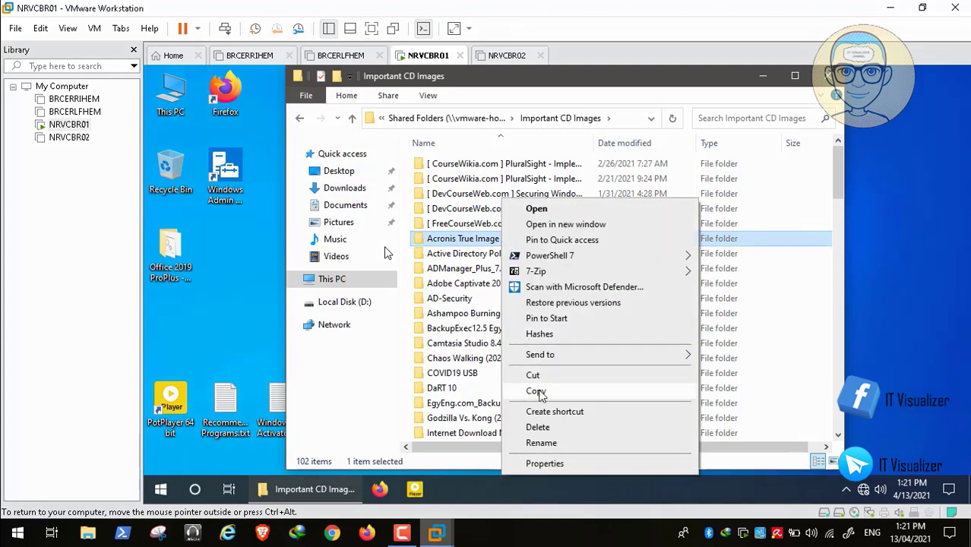
click(539, 394)
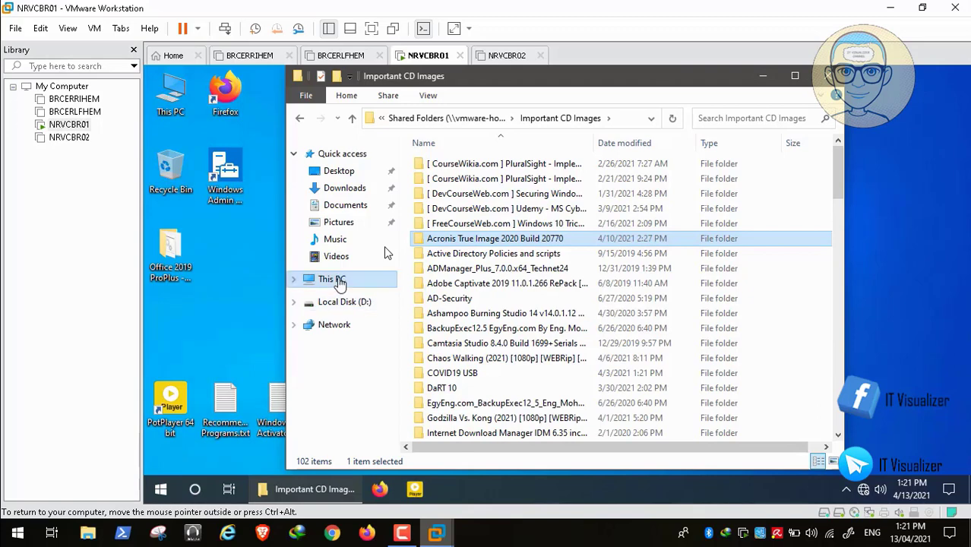
click(340, 281)
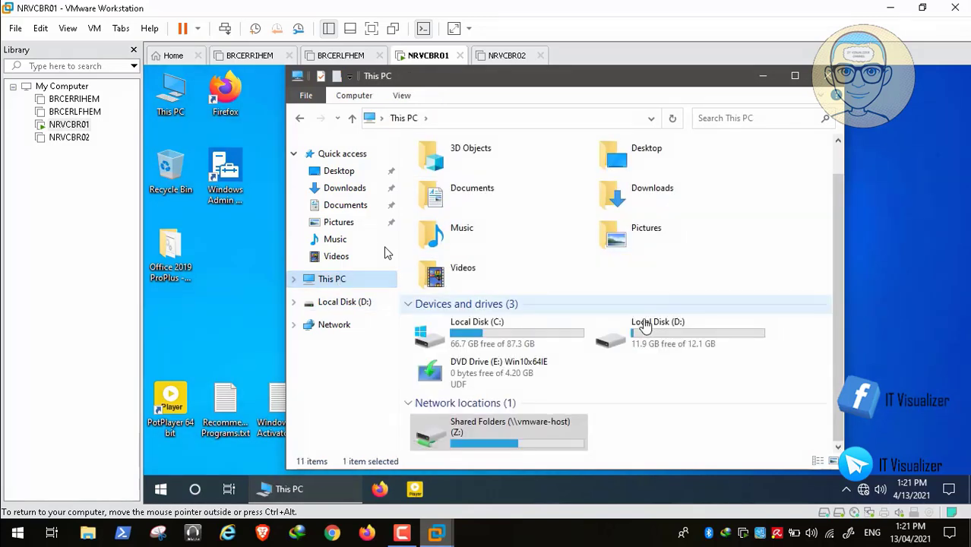
click(645, 325)
double_click(637, 343)
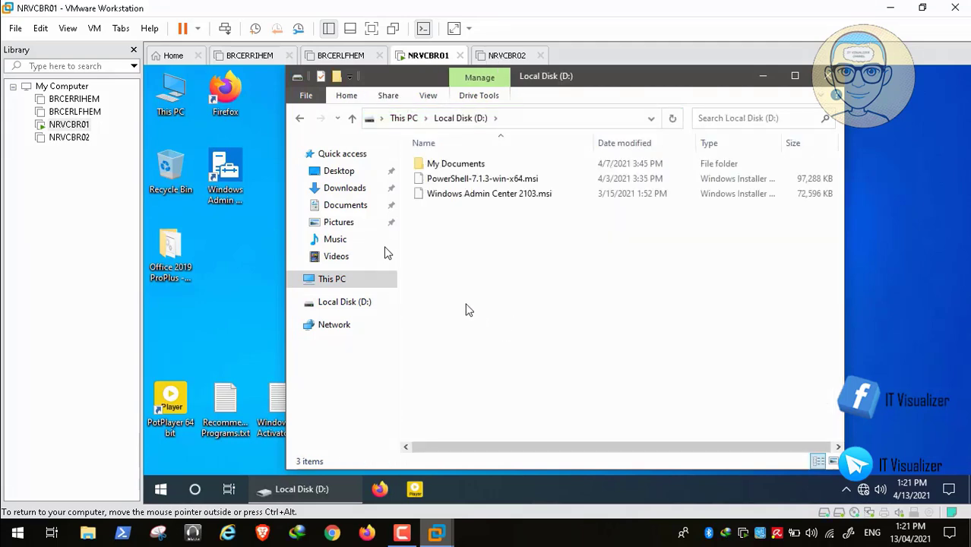
right_click(467, 310)
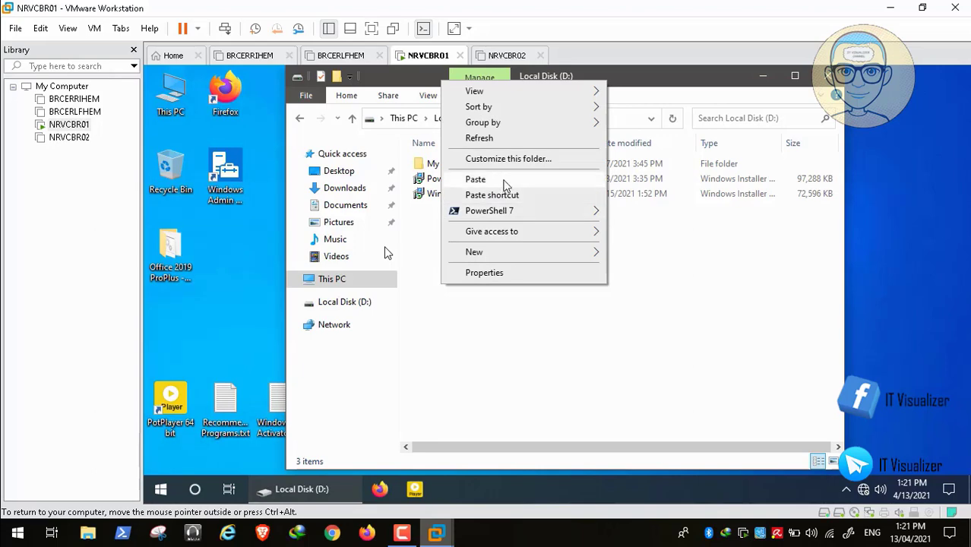
click(505, 182)
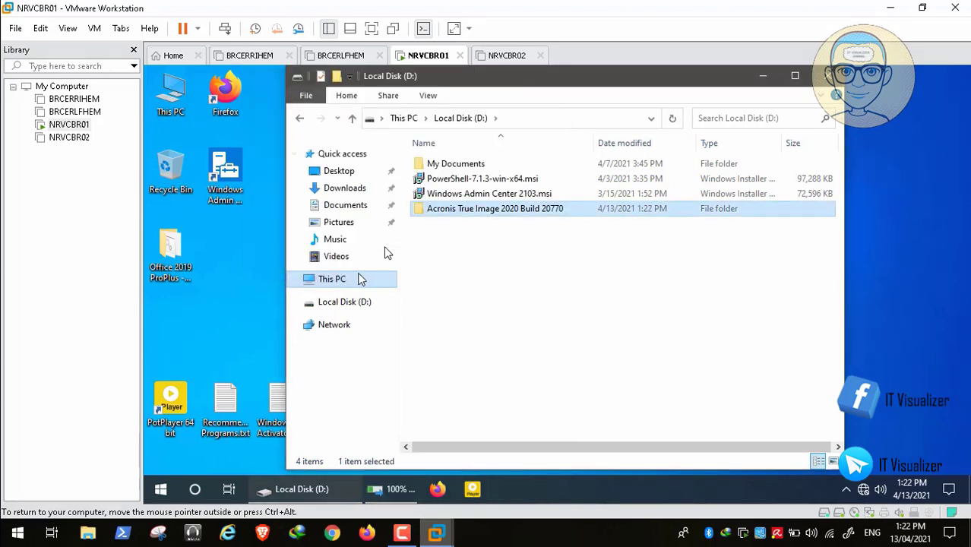
Step: Open the Group Policy Templates folder under ADToolsCollection, COVID-19, DCDomain on the Shared Folders (Z:) drive, dismissing the host's chat notification
click(335, 279)
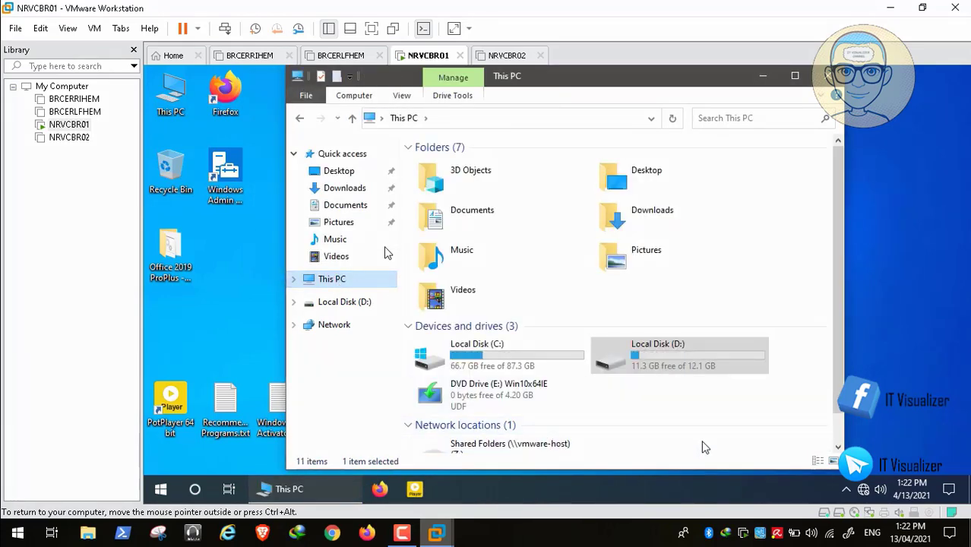
scroll(841, 439, down, 1)
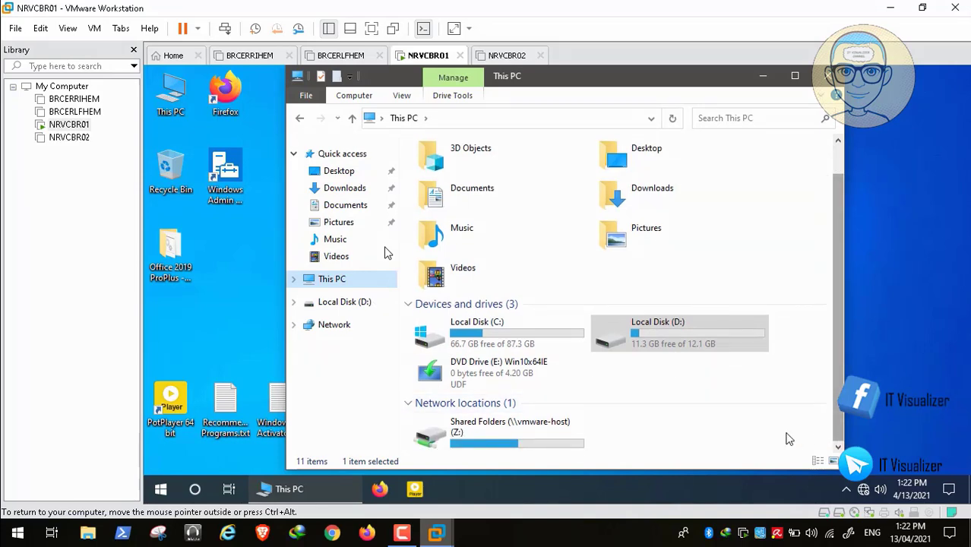
click(496, 441)
double_click(497, 441)
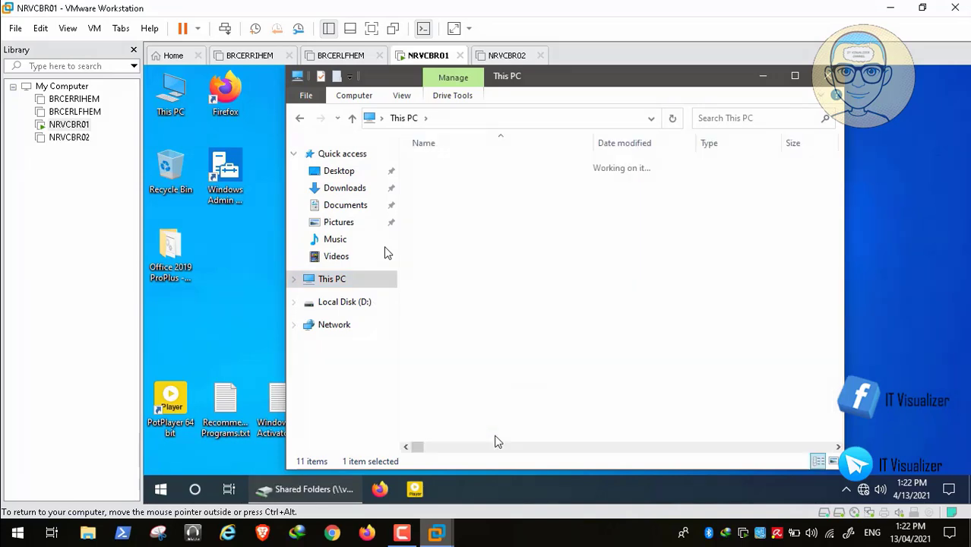
double_click(464, 164)
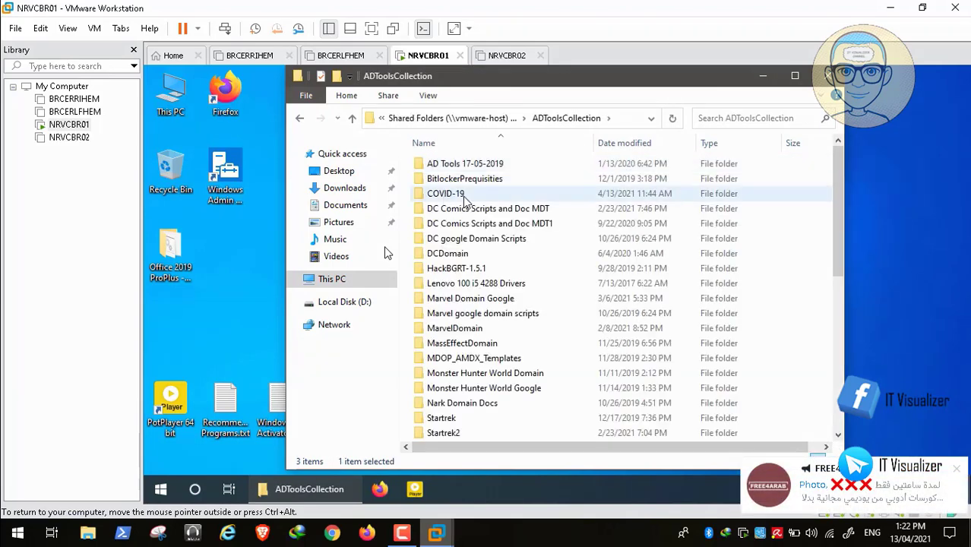
click(465, 197)
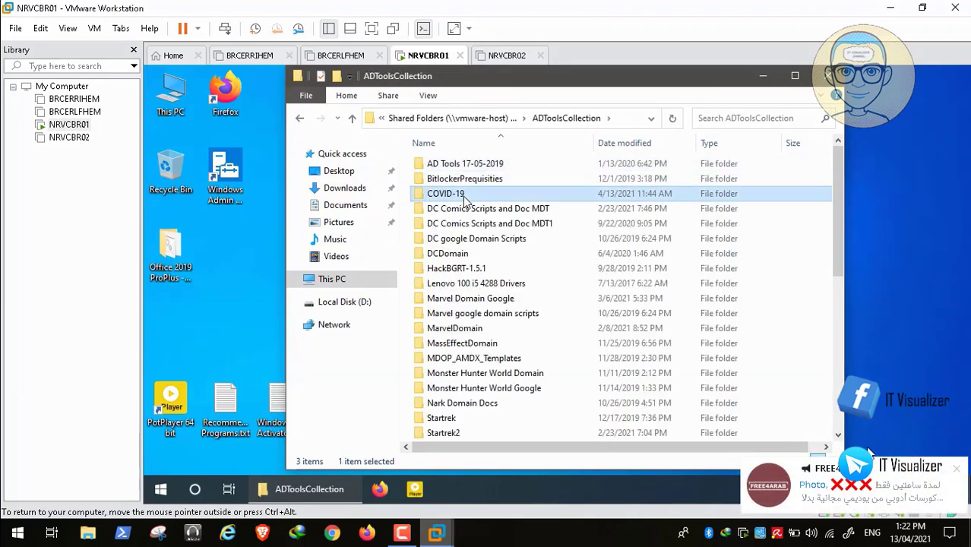
click(957, 469)
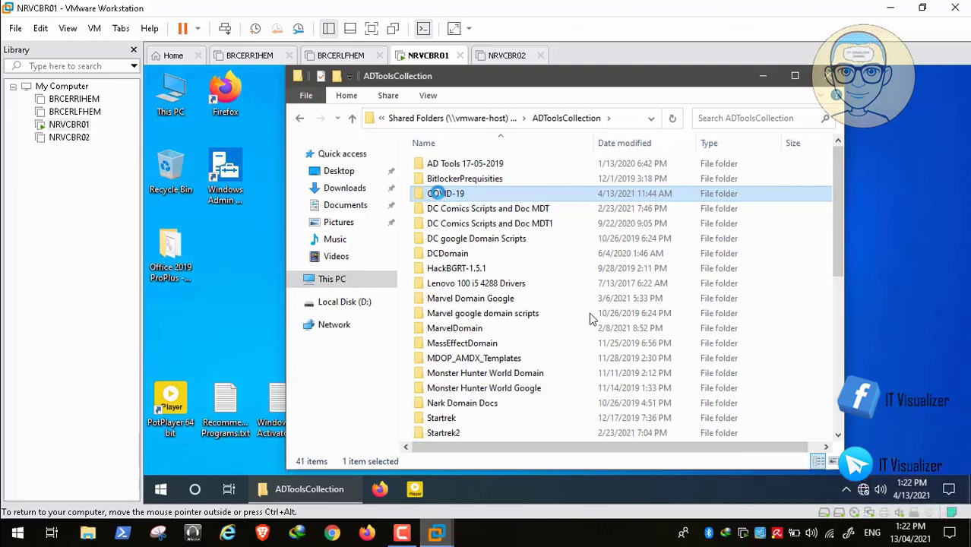
double_click(439, 193)
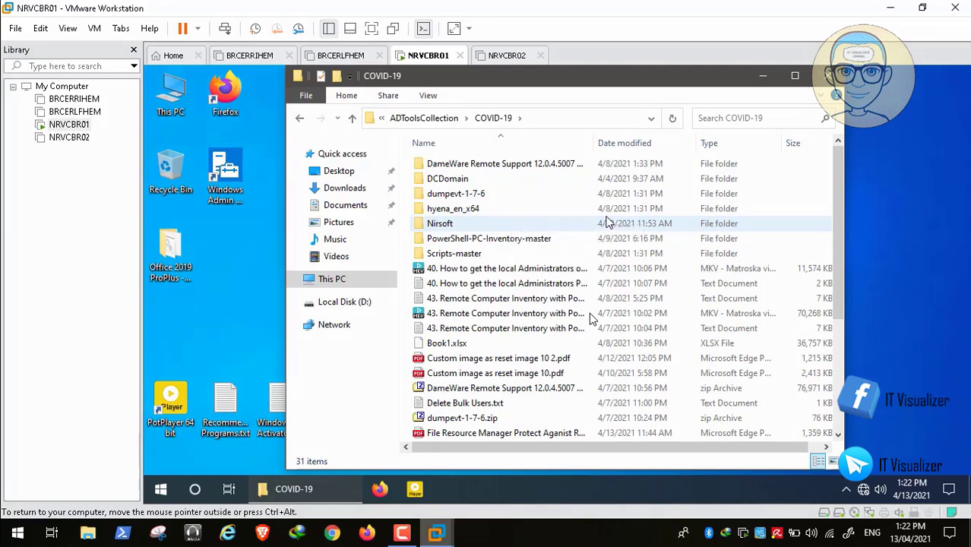
double_click(452, 179)
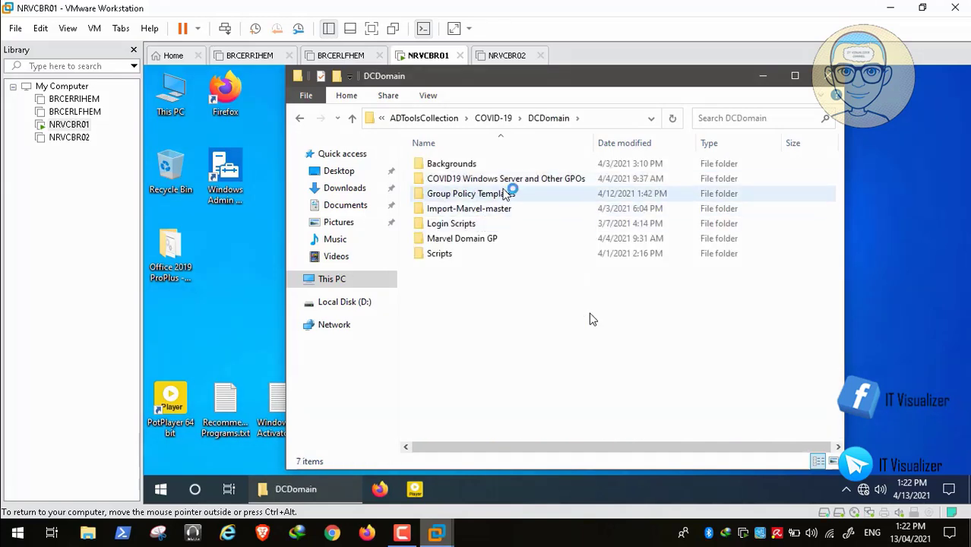
double_click(505, 193)
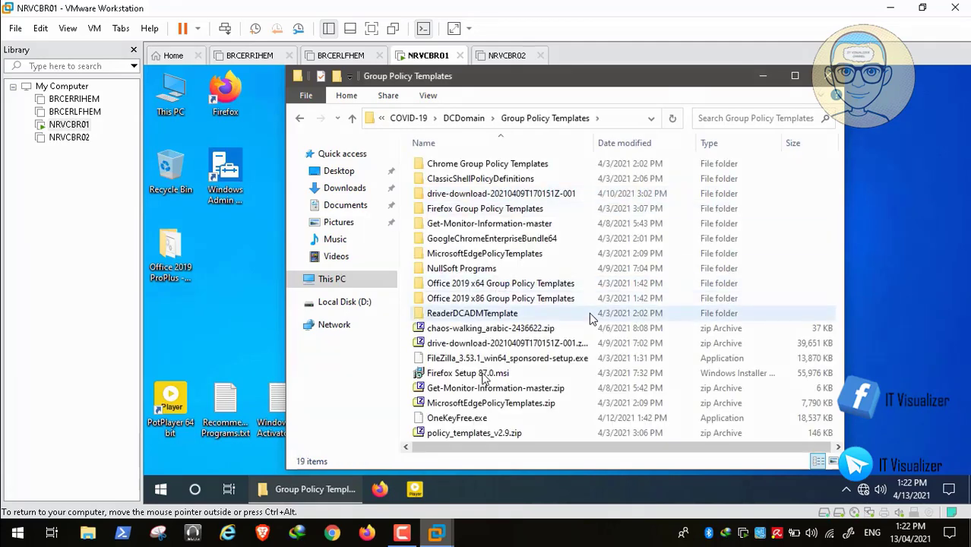
Step: Copy OneKeyFree.exe from the Group Policy Templates folder to Local Disk (D:)
click(476, 420)
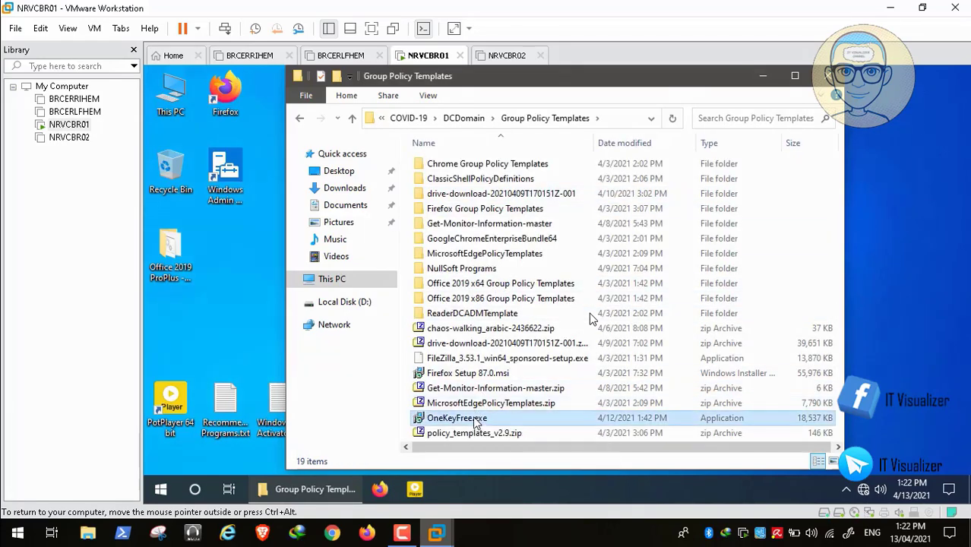
right_click(475, 420)
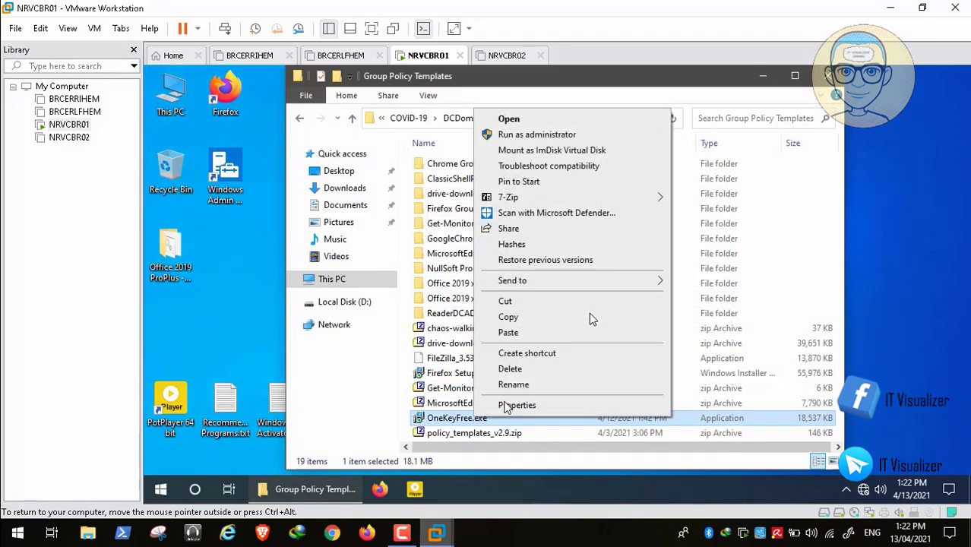
click(536, 319)
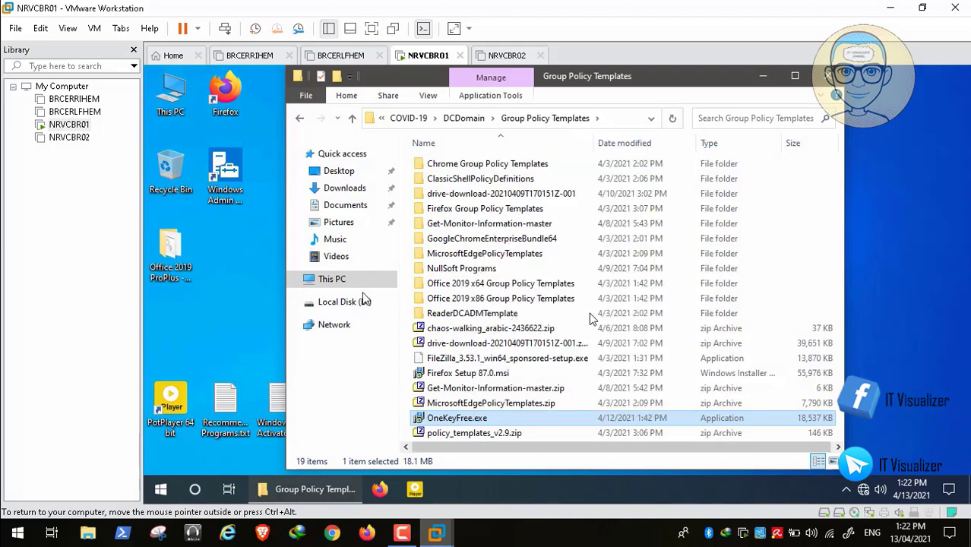
click(332, 280)
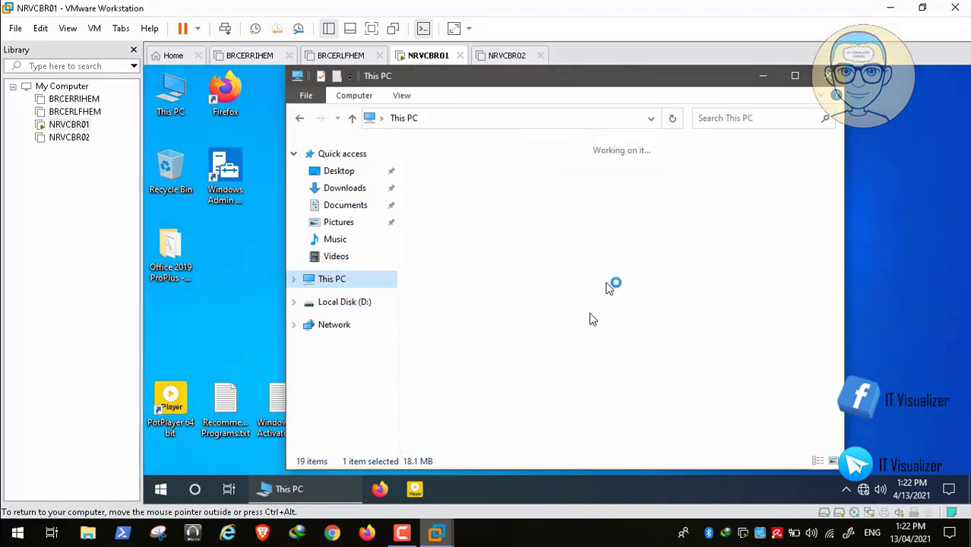
click(649, 344)
double_click(650, 343)
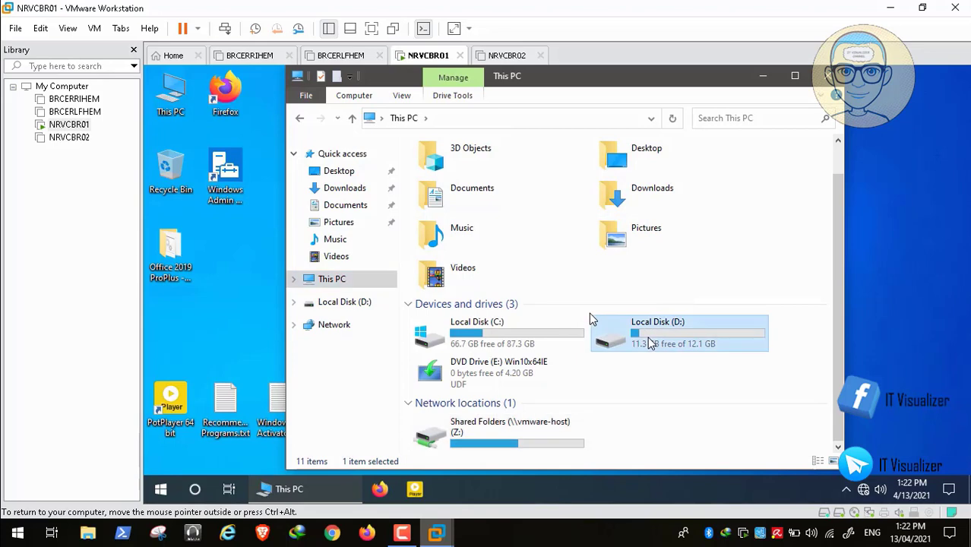
right_click(560, 350)
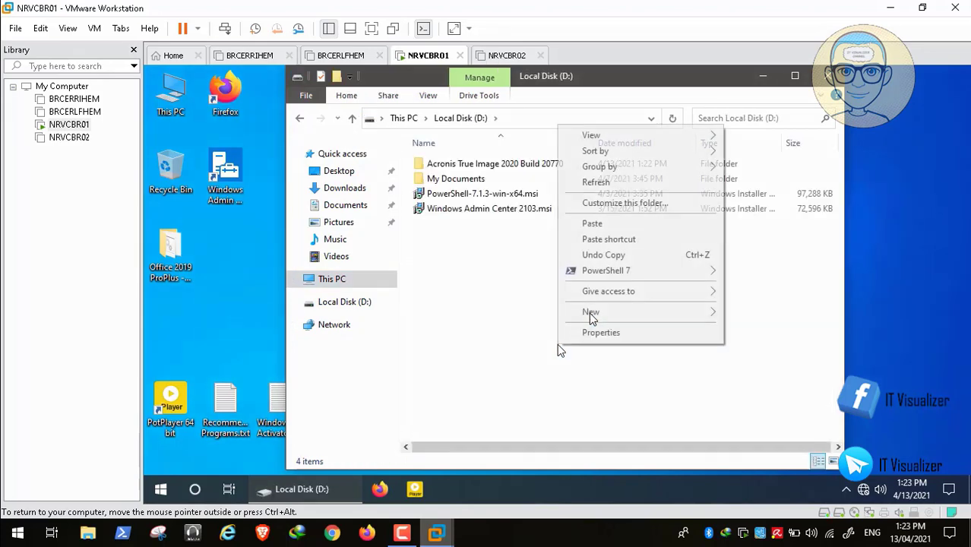
click(613, 228)
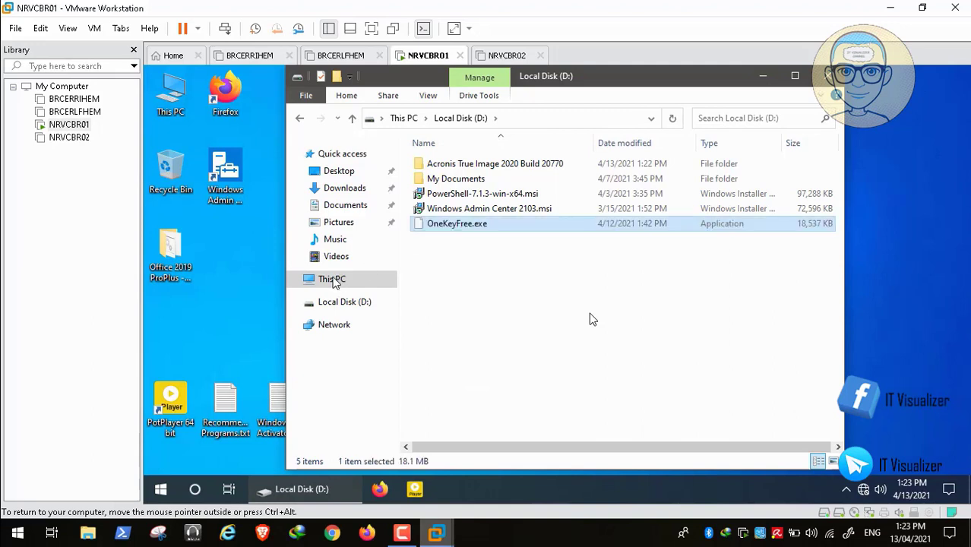
Step: Close File Explorer, open Disk Management in the guest and initialize Disk 1 with the GPT partition style
right_click(333, 281)
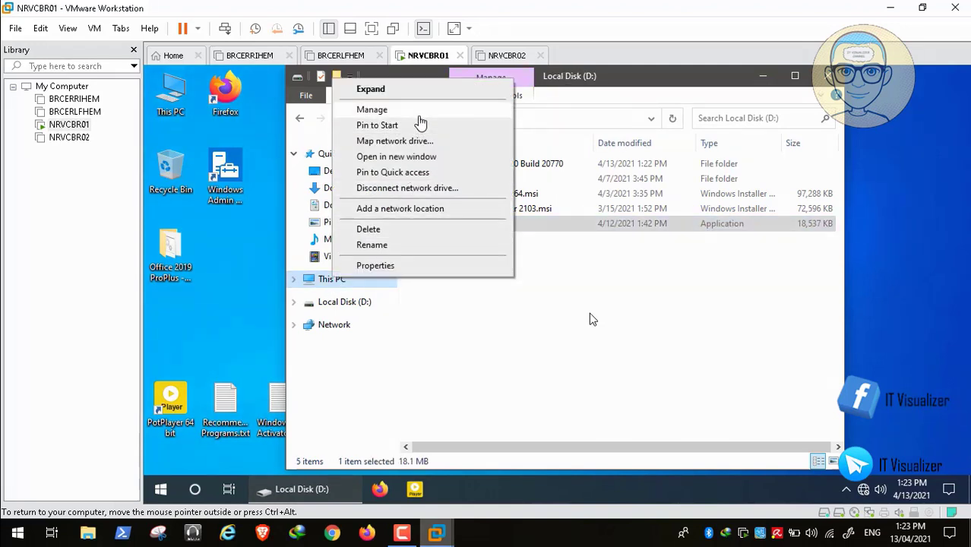
click(832, 78)
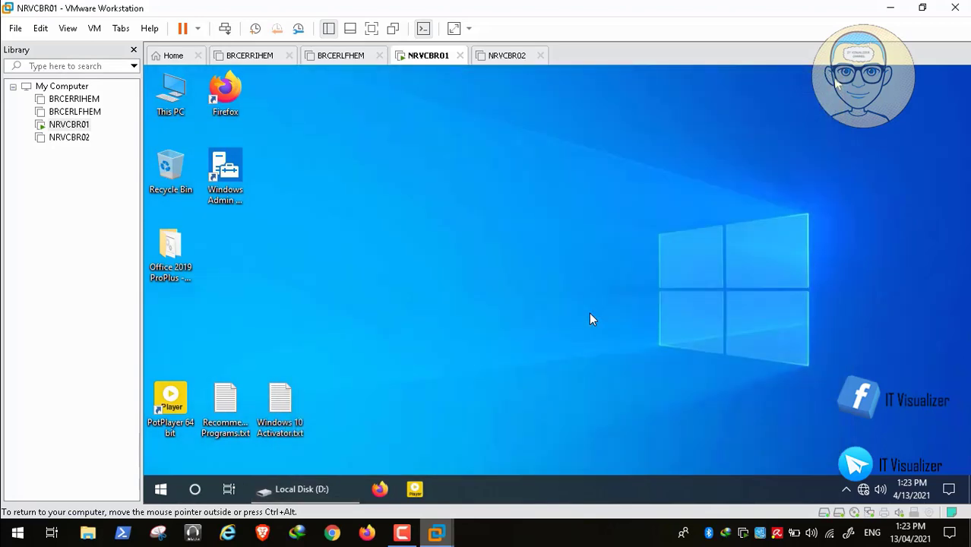
click(160, 491)
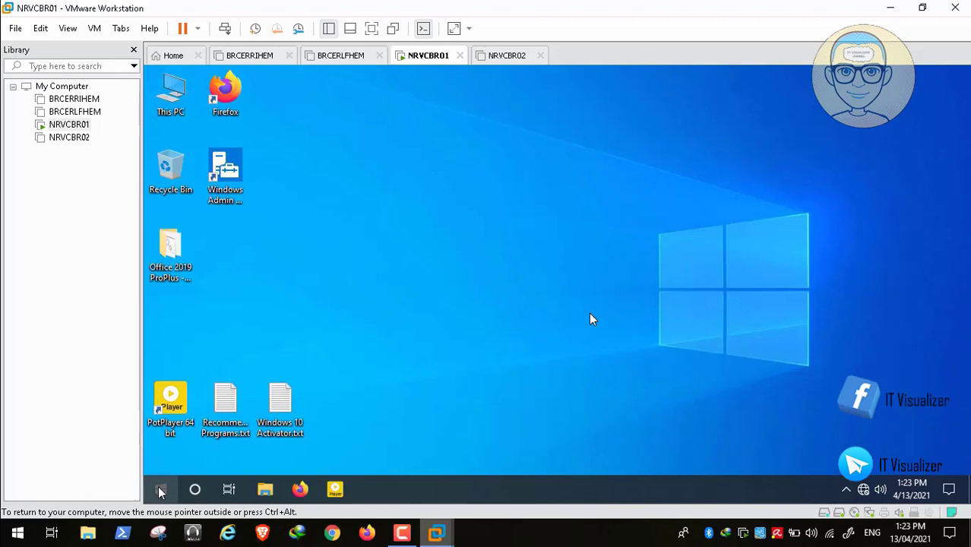
right_click(160, 491)
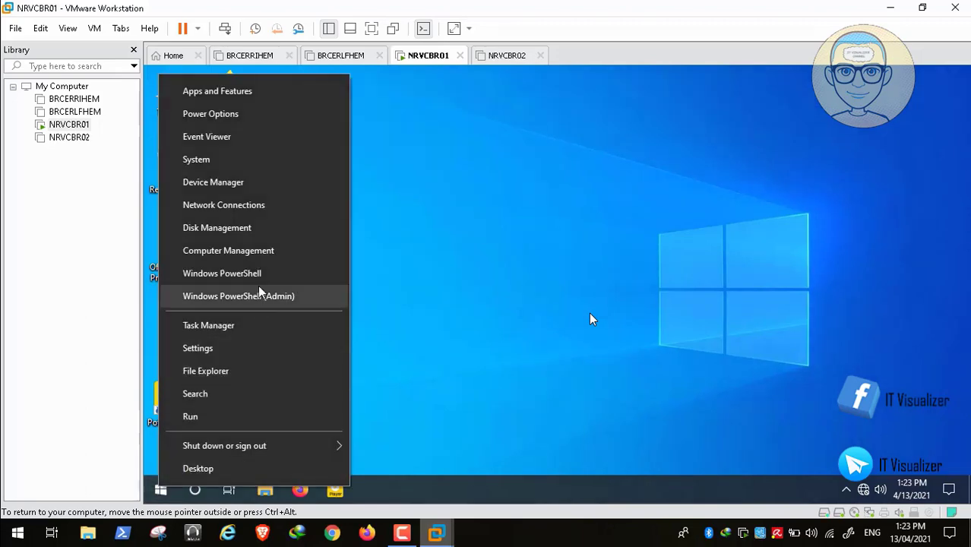
click(276, 237)
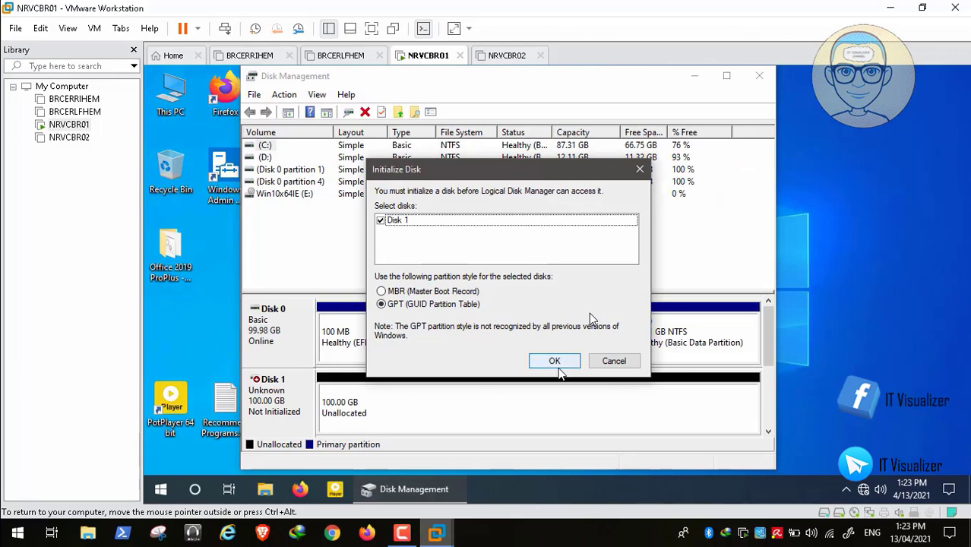
click(559, 364)
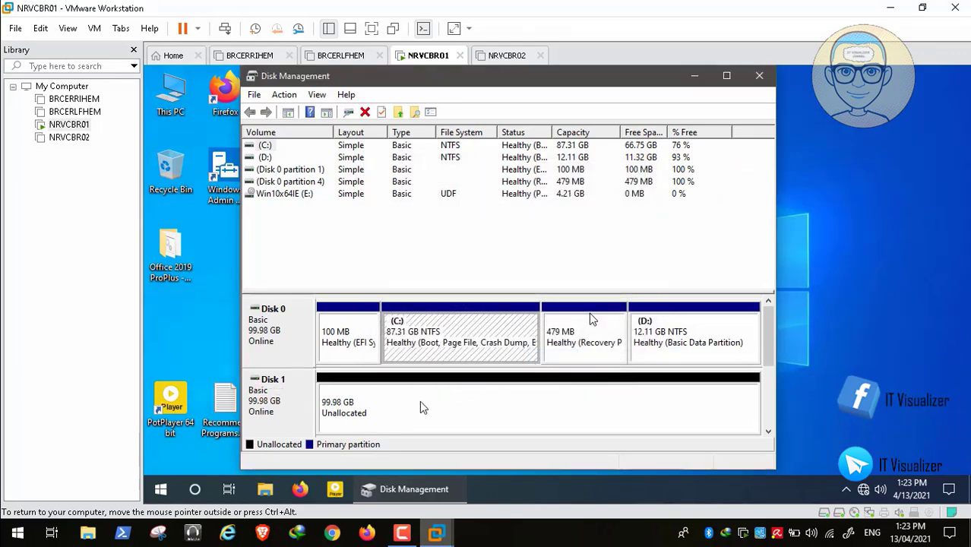
Step: Start a new simple volume on Disk 1's unallocated space, using the full 102382 MB and drive letter F
right_click(386, 406)
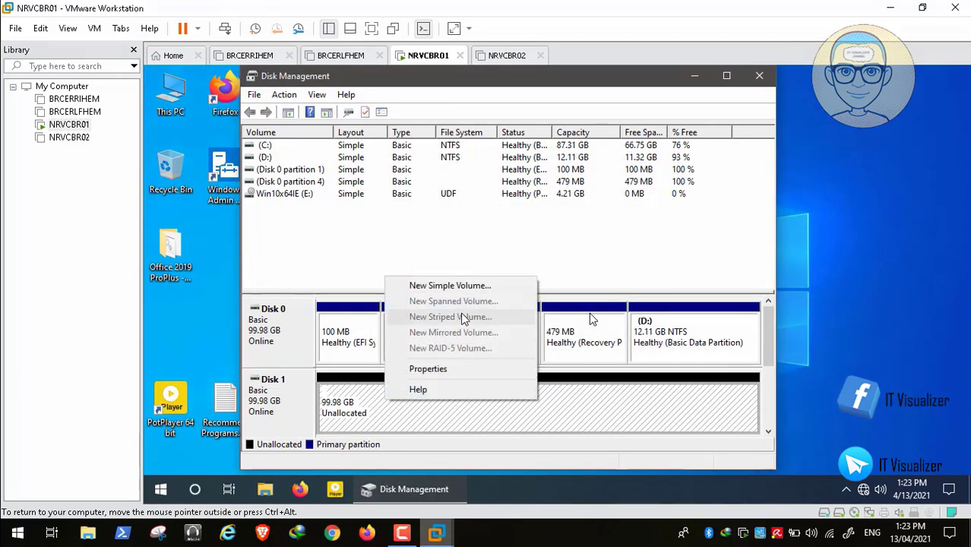
click(485, 286)
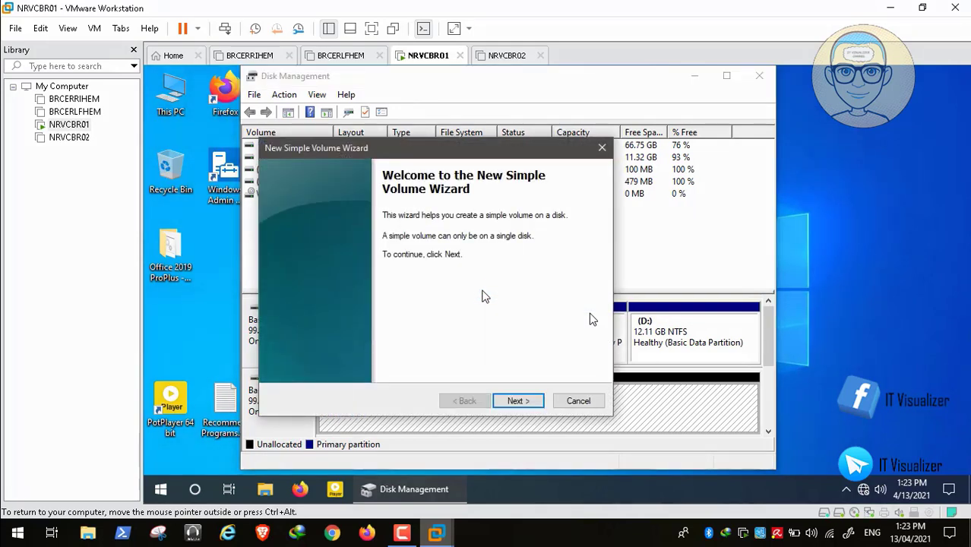
click(517, 401)
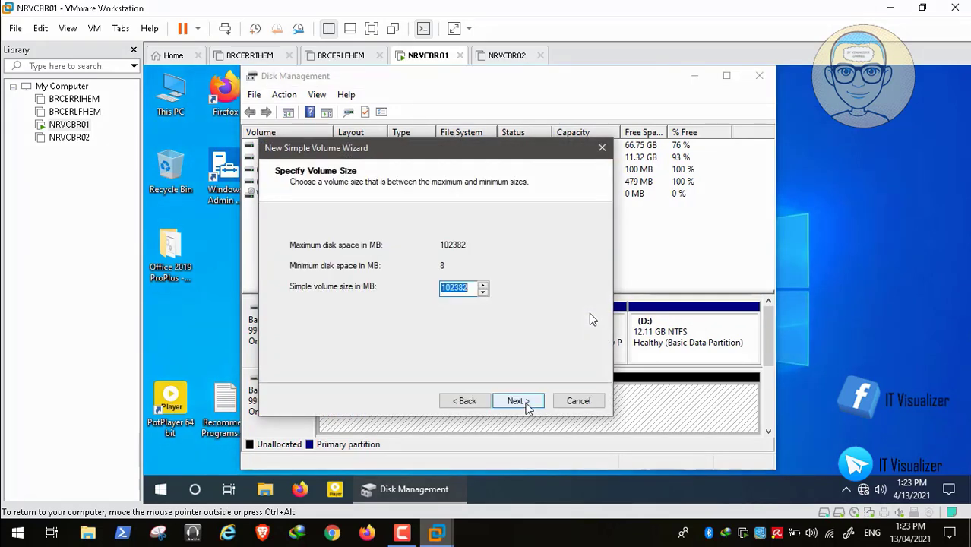
click(526, 404)
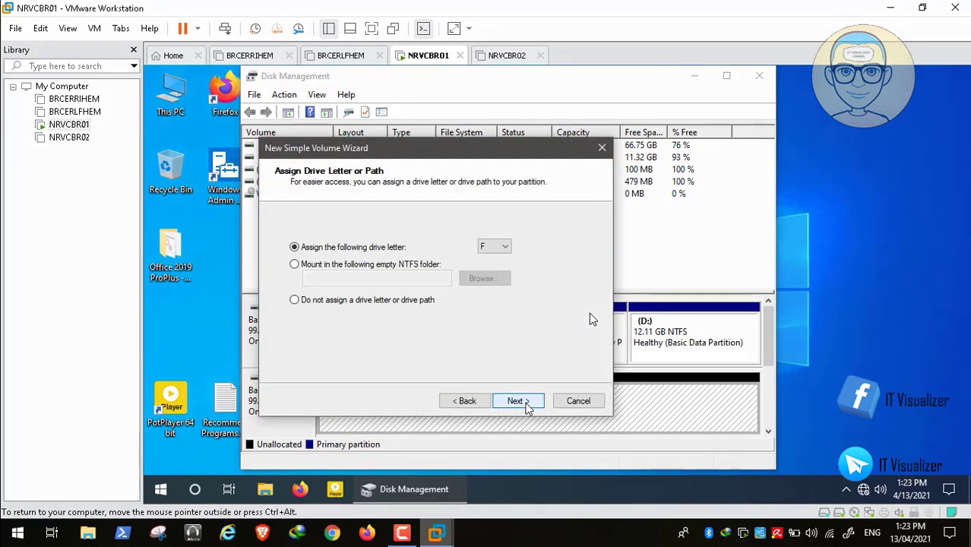
click(526, 404)
Step: Set the new volume's label to Recovery Partition, keeping NTFS, default allocation unit size and quick format
click(488, 316)
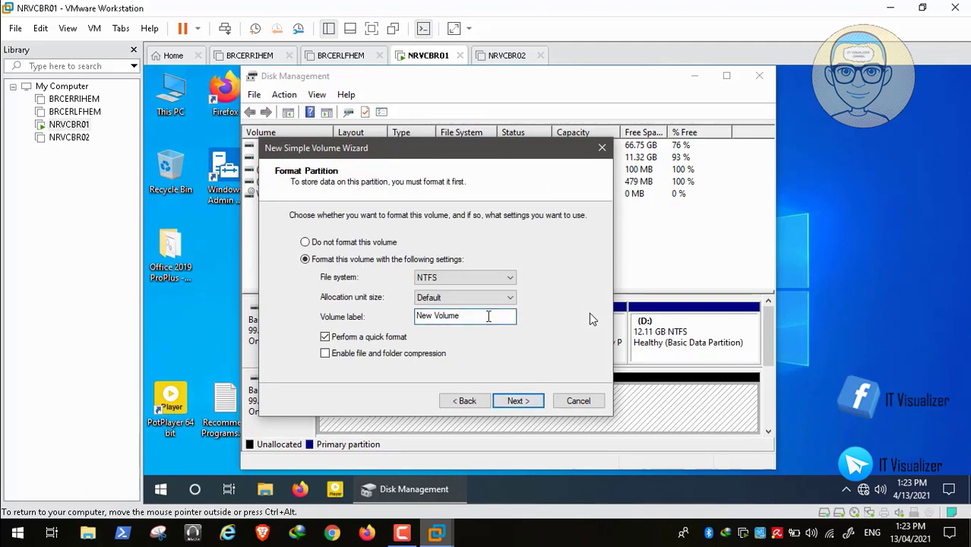
key(BackSpace)
key(BackSpace)
key(BackSpace)
key(BackSpace)
key(BackSpace)
key(BackSpace)
key(BackSpace)
text(Recovery Partition)
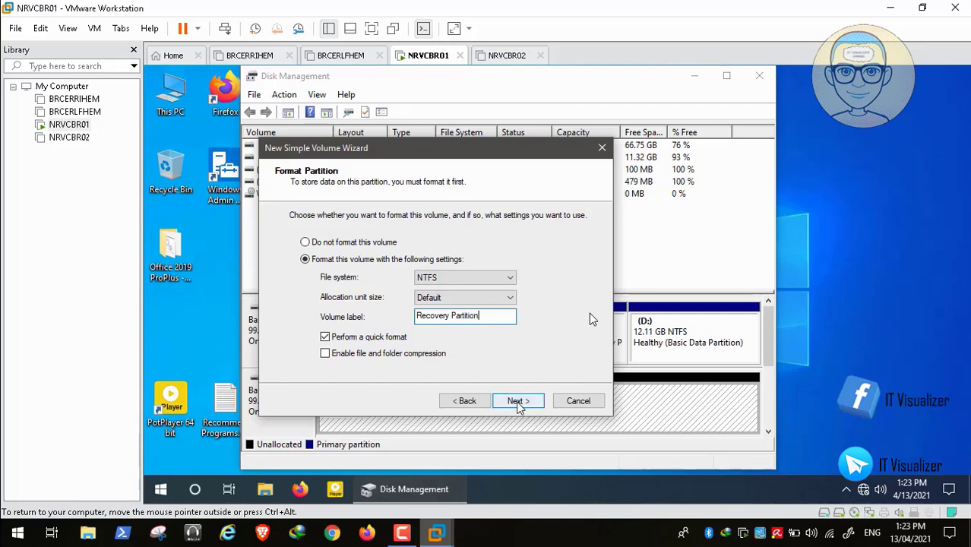
Step: Complete the New Simple Volume wizard to create and format the Recovery Partition on Disk 1
click(519, 402)
click(519, 404)
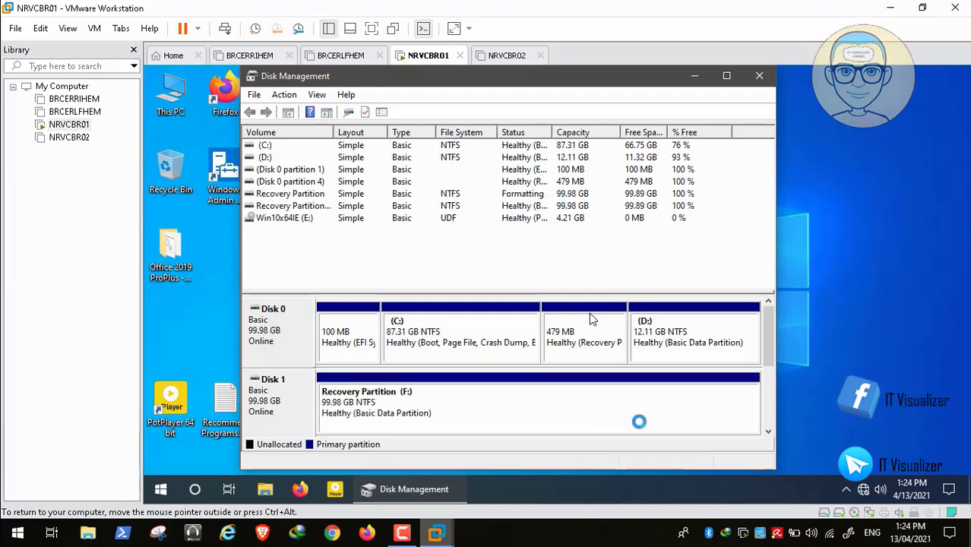
Step: Change the drive letter of CD-ROM 0 (Win10x64IE) to G in Disk Management
click(772, 417)
click(771, 418)
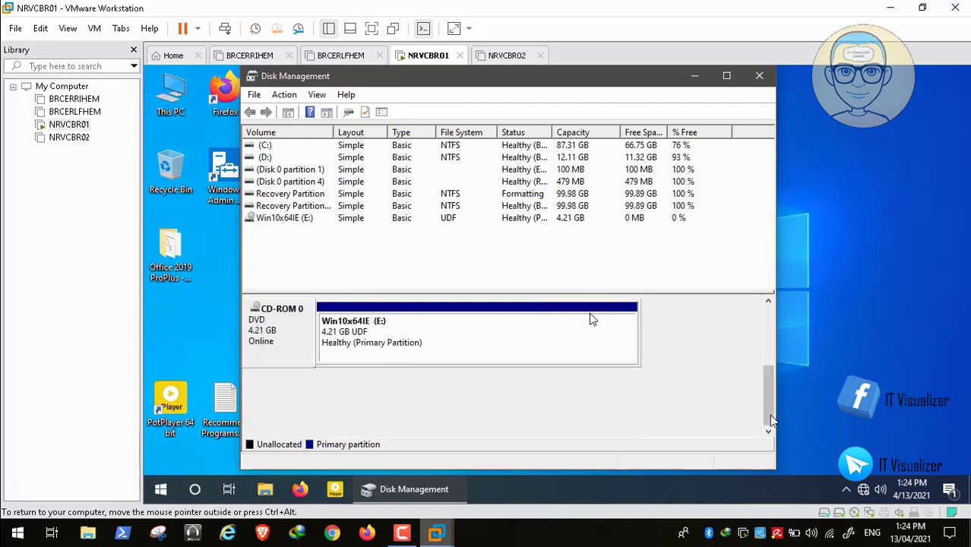
click(767, 327)
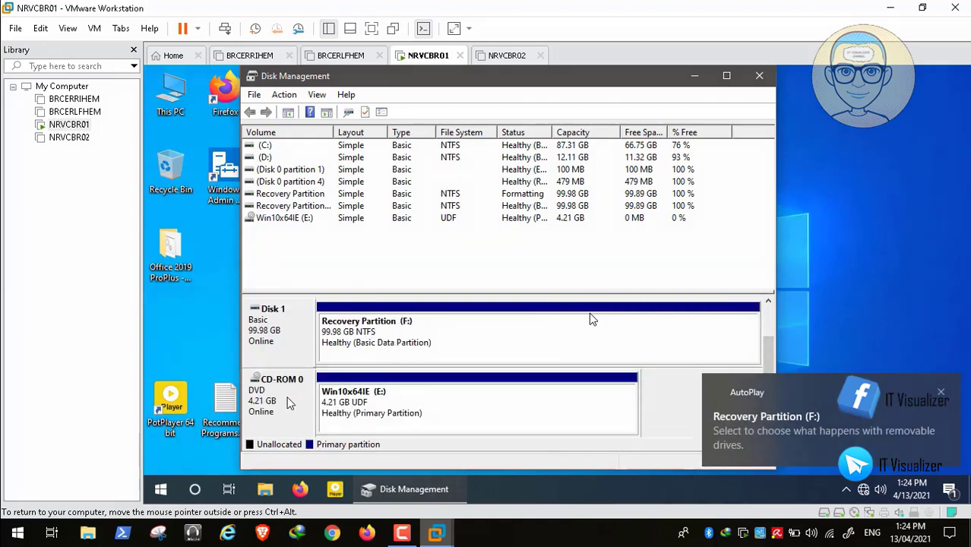
right_click(288, 399)
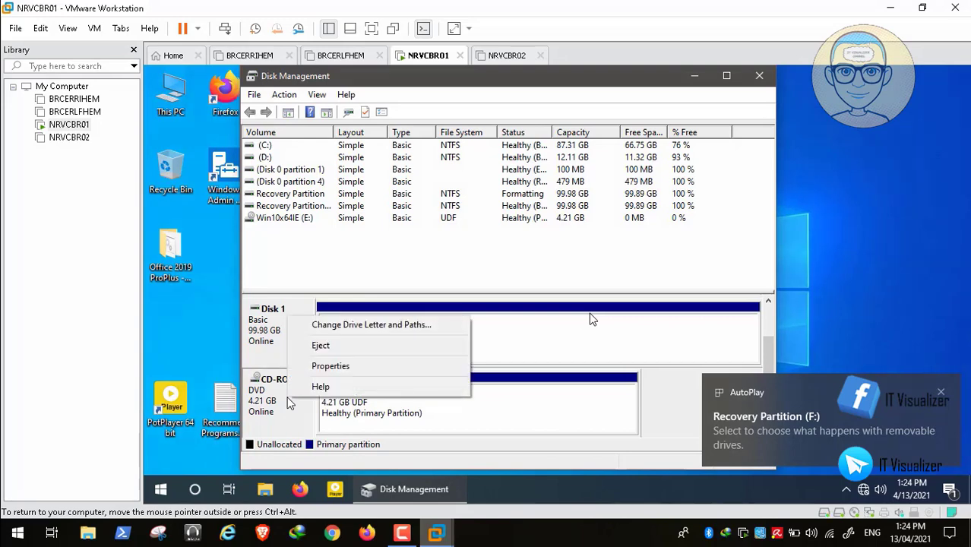
click(365, 327)
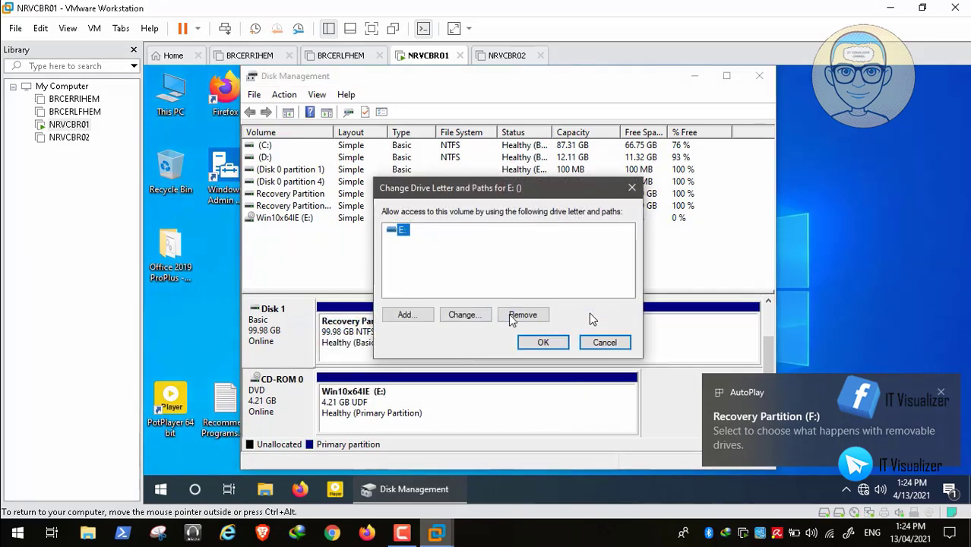
click(471, 314)
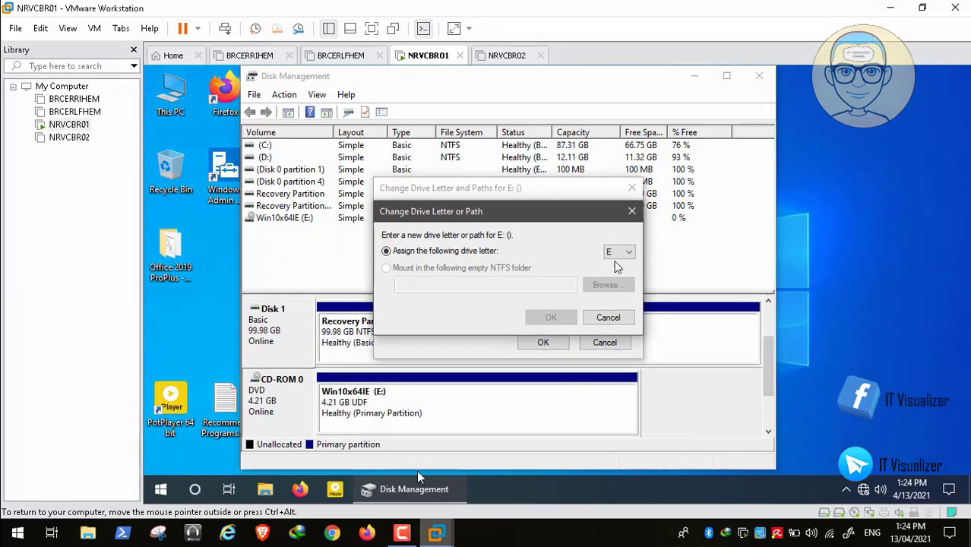
click(619, 254)
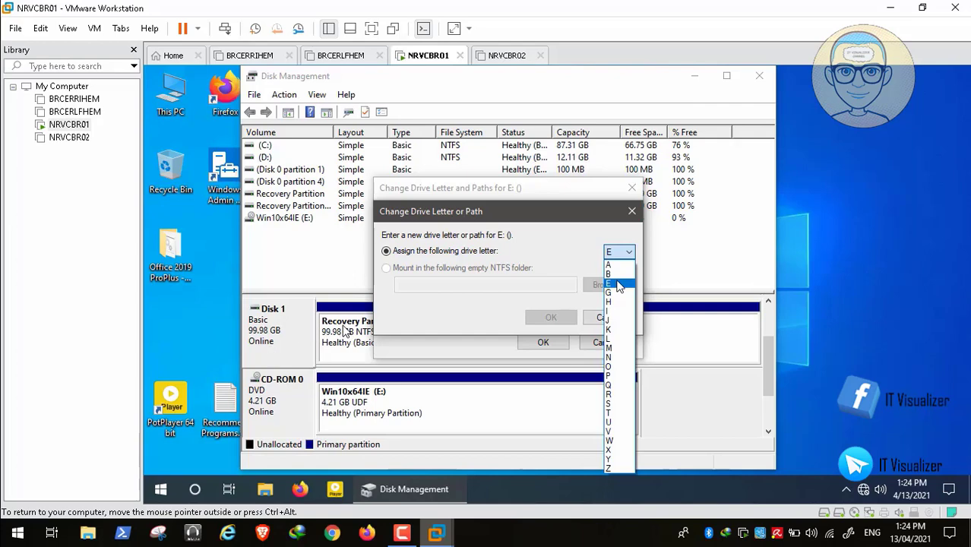
mouse_move(128, 518)
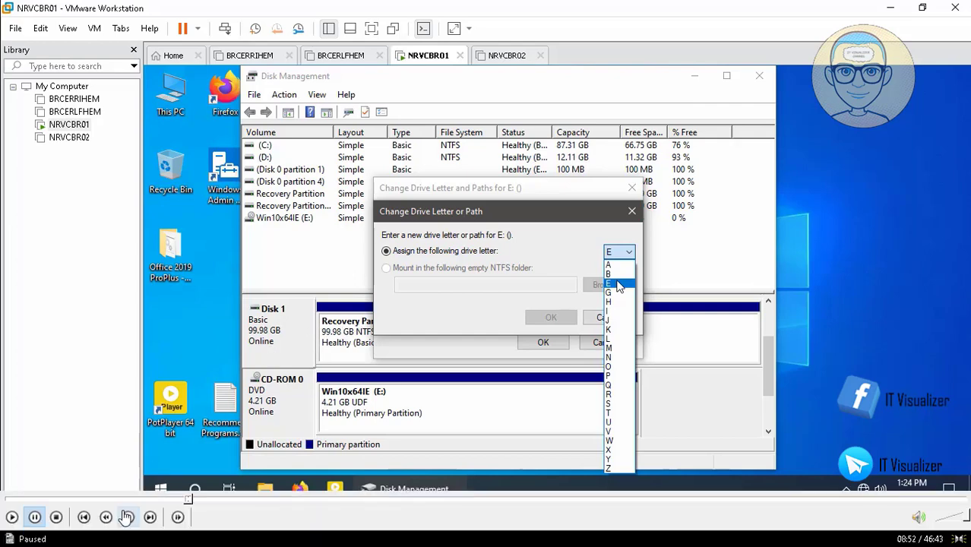
click(11, 518)
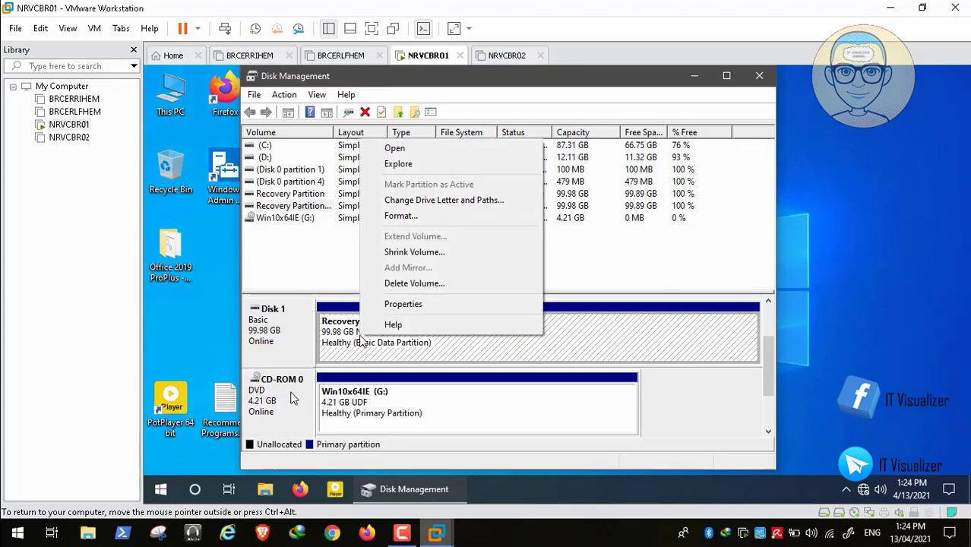
Step: Change the Recovery Partition's drive letter to E and dismiss the AutoPlay notification
click(484, 200)
click(463, 316)
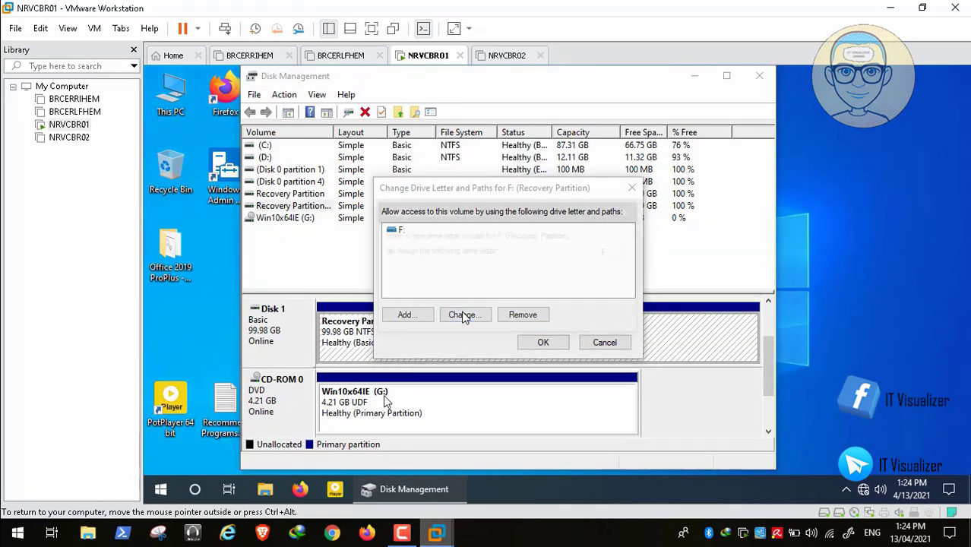
click(619, 253)
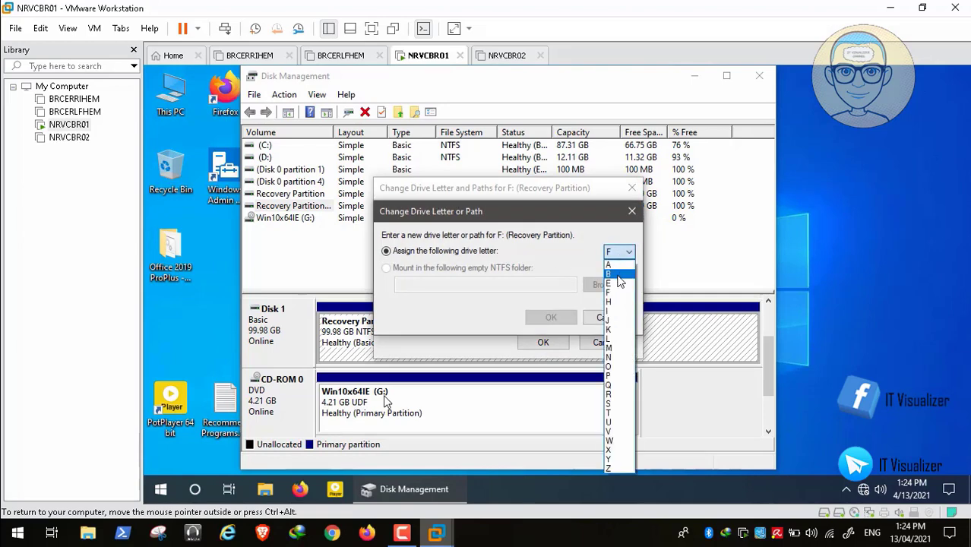
click(613, 282)
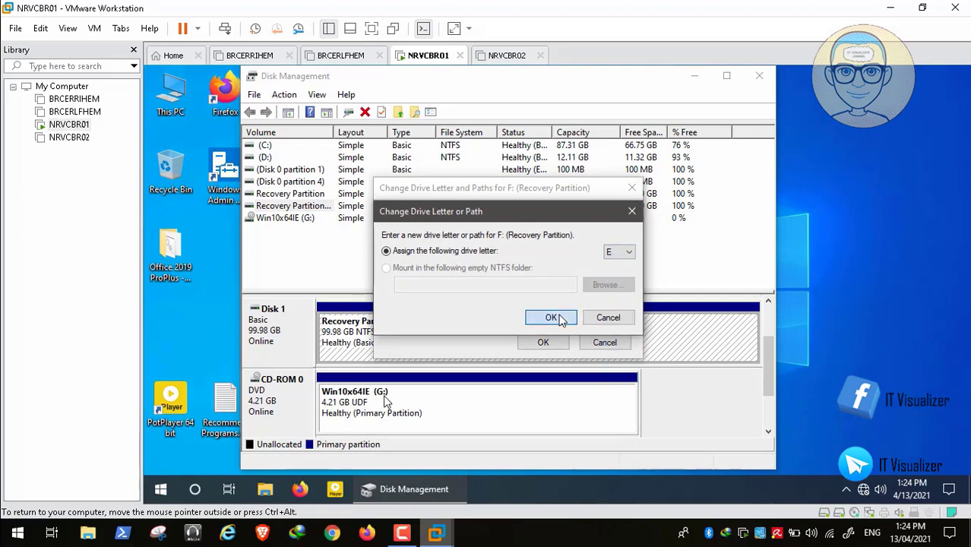
click(552, 317)
click(599, 328)
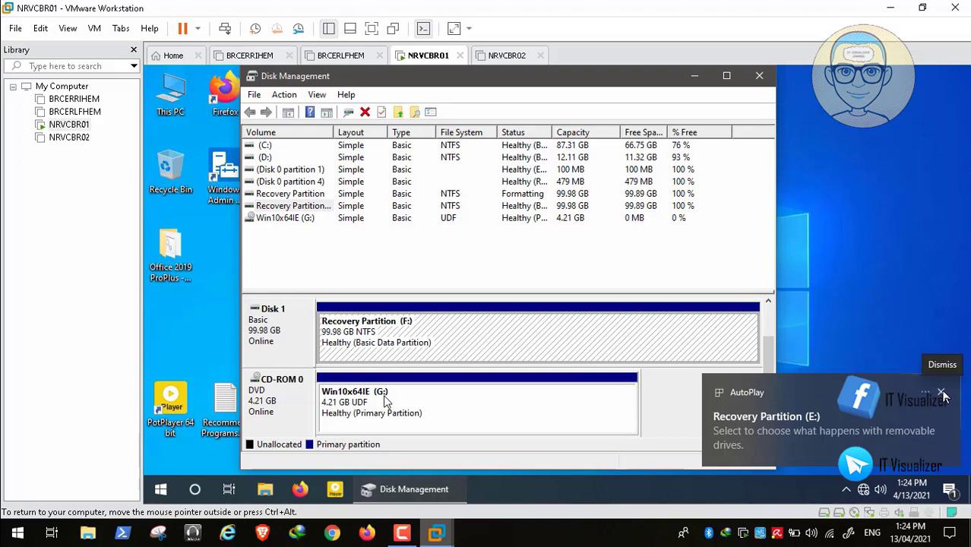
click(942, 395)
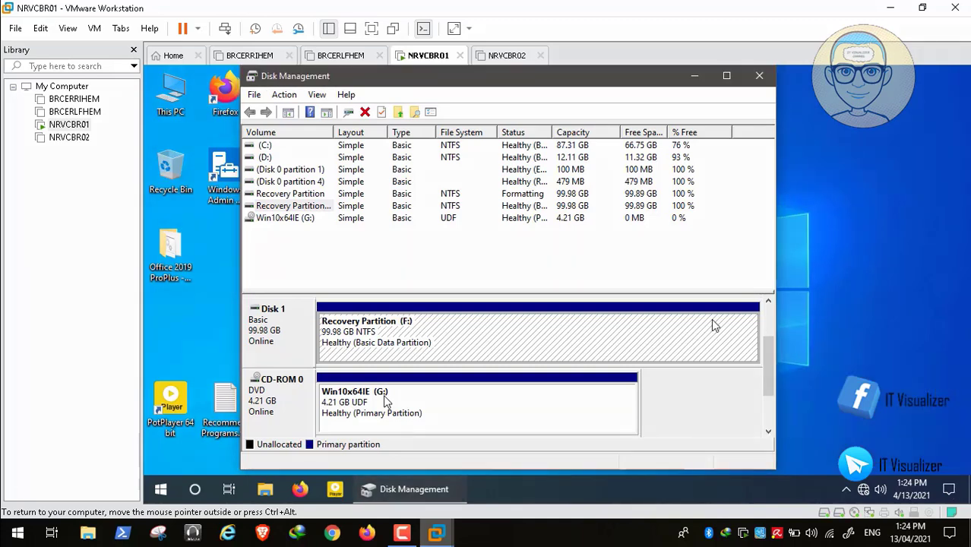
Step: Close Disk Management and check the drives and their letters in This PC
click(759, 76)
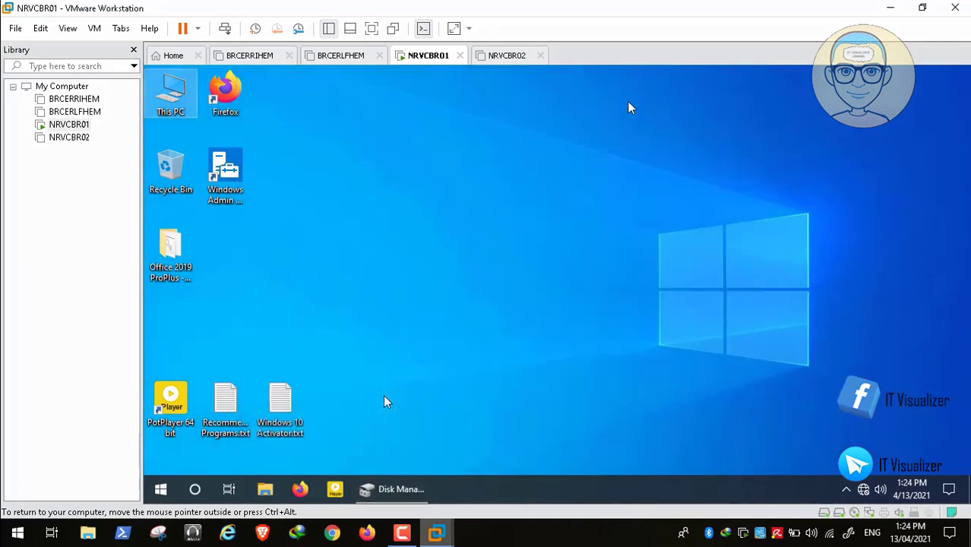
double_click(173, 95)
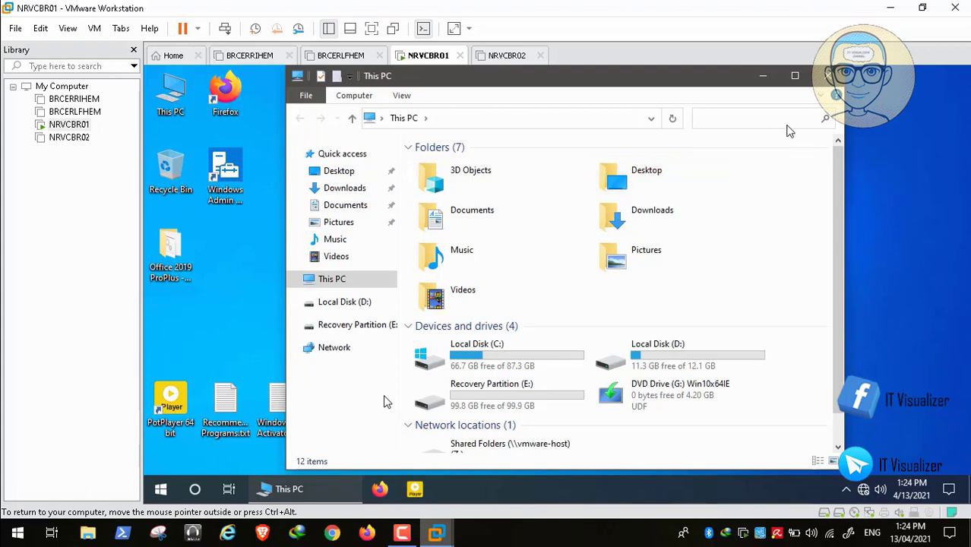
click(828, 77)
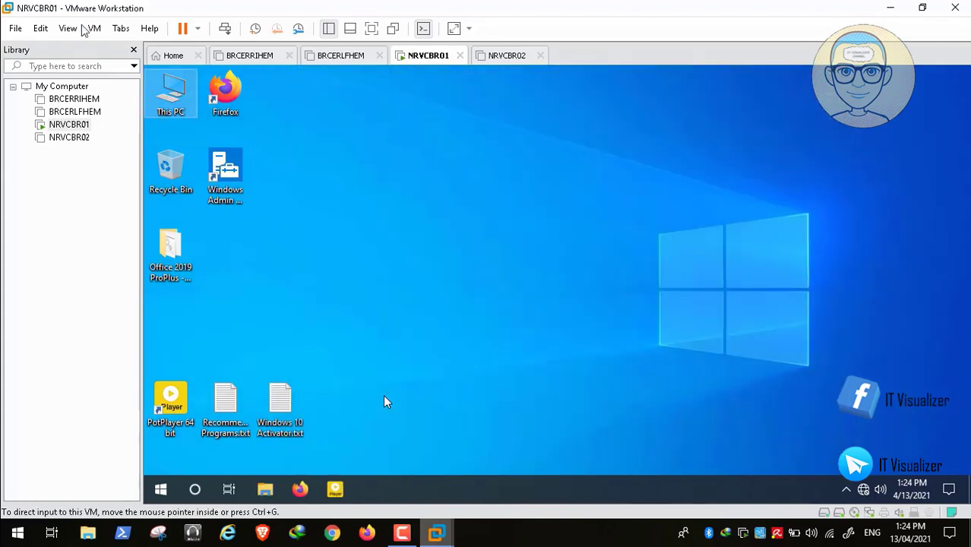
Step: Take a snapshot of the NRVCBR01 virtual machine named Before Imaging
click(95, 28)
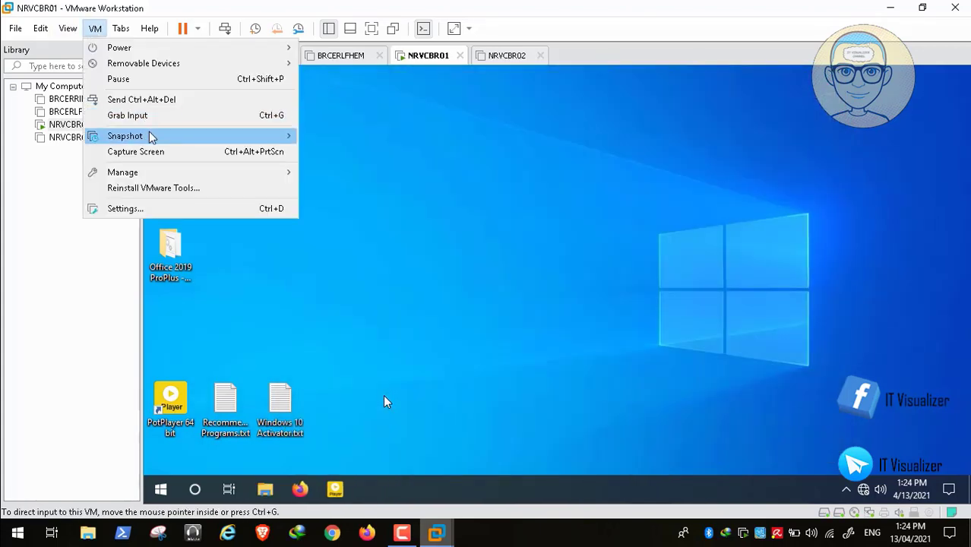
mouse_move(152, 137)
click(320, 141)
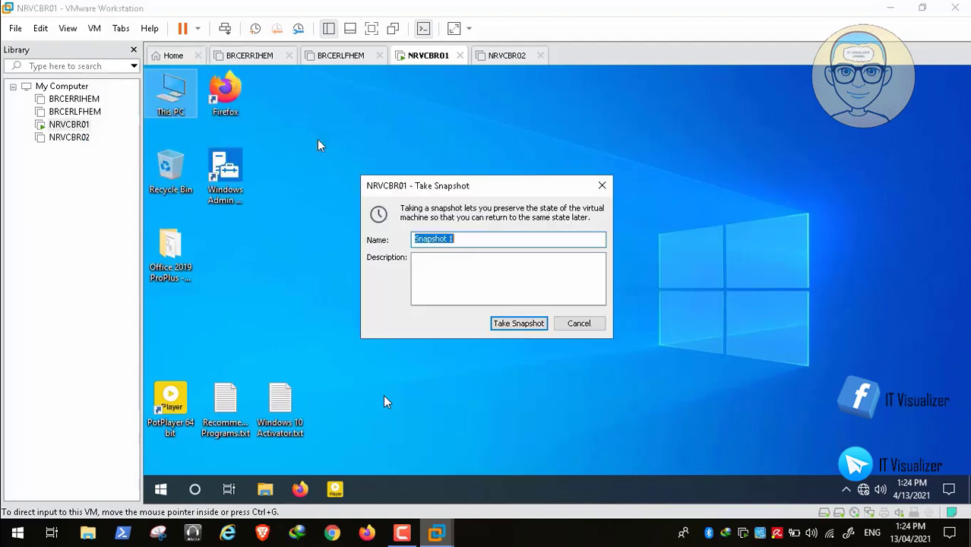
key(BackSpace)
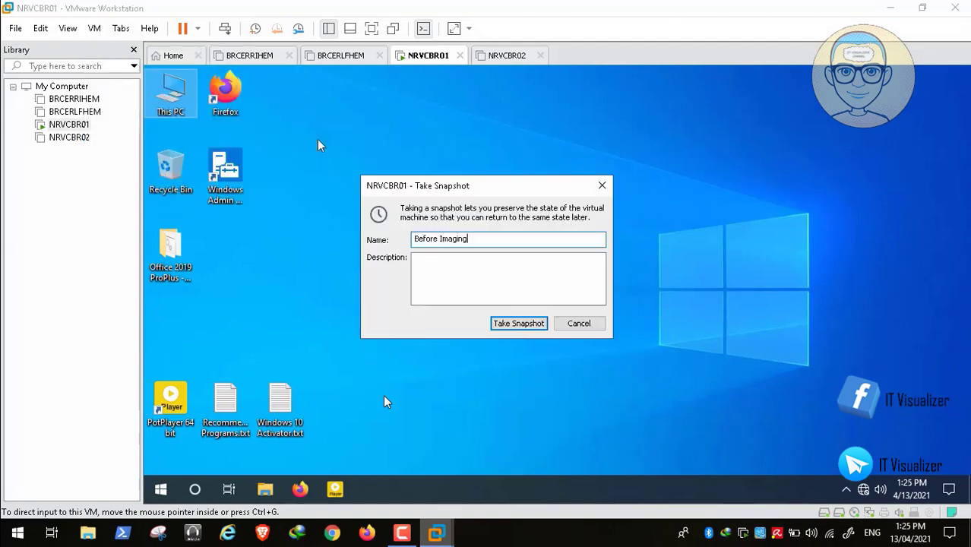
click(519, 324)
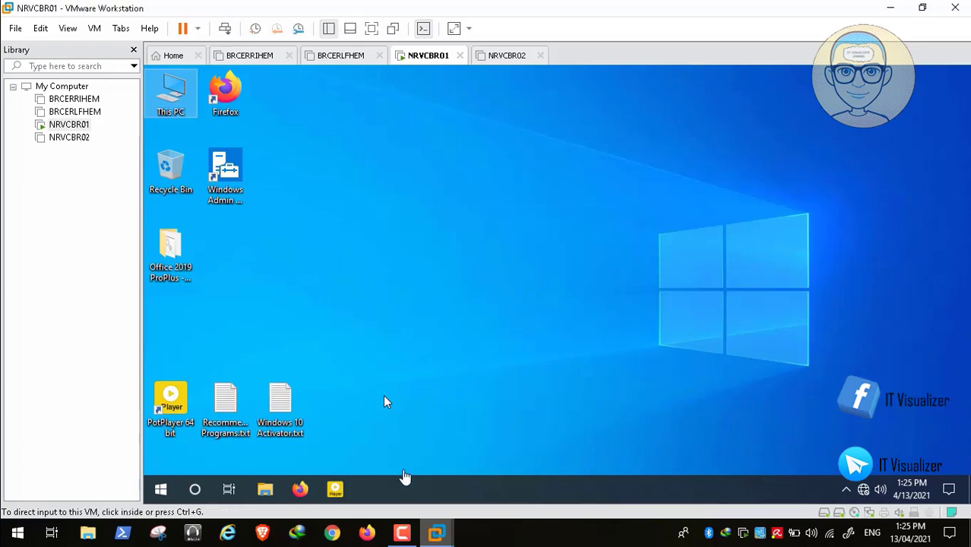
click(403, 534)
click(386, 401)
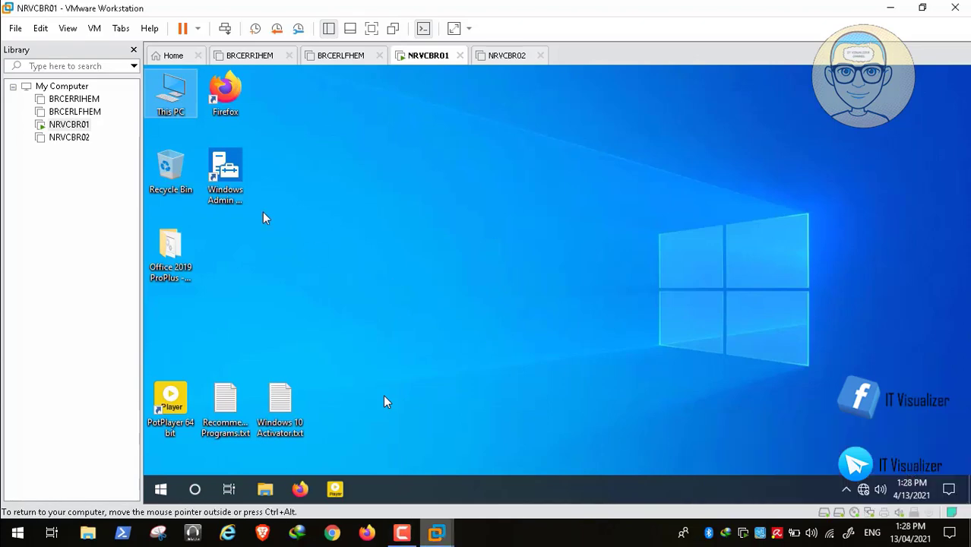
Step: Launch the OneKeyFree.exe installer from Local Disk (D:) and minimize the File Explorer window
double_click(171, 93)
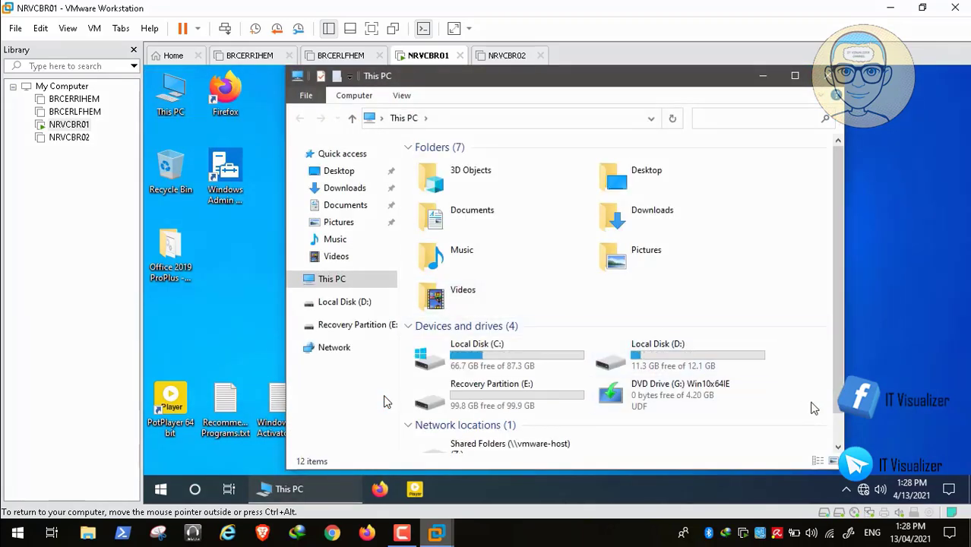
click(835, 432)
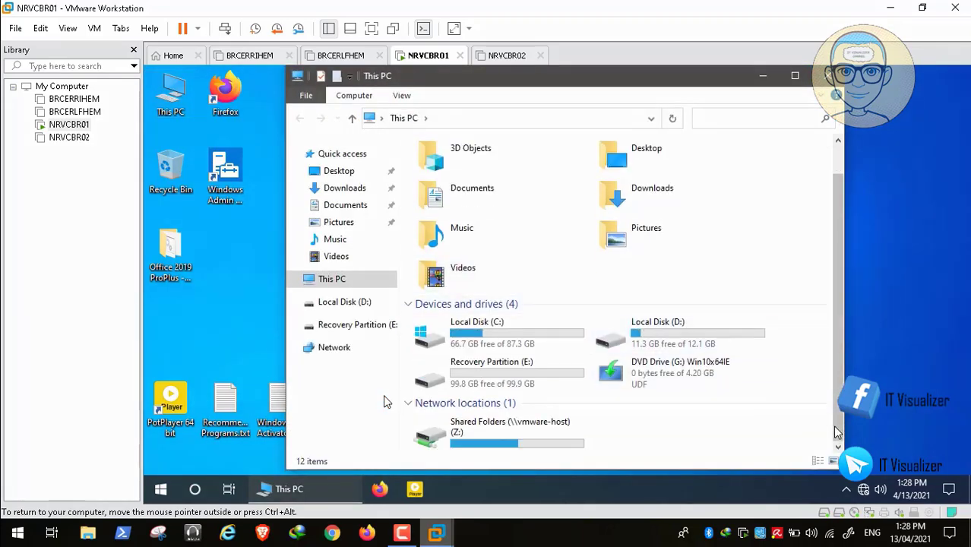
double_click(665, 337)
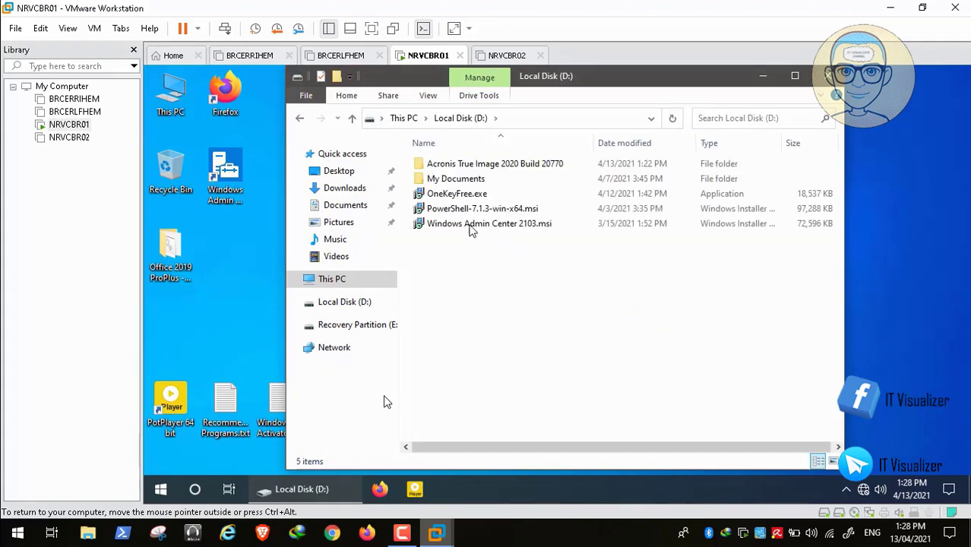
mouse_move(467, 199)
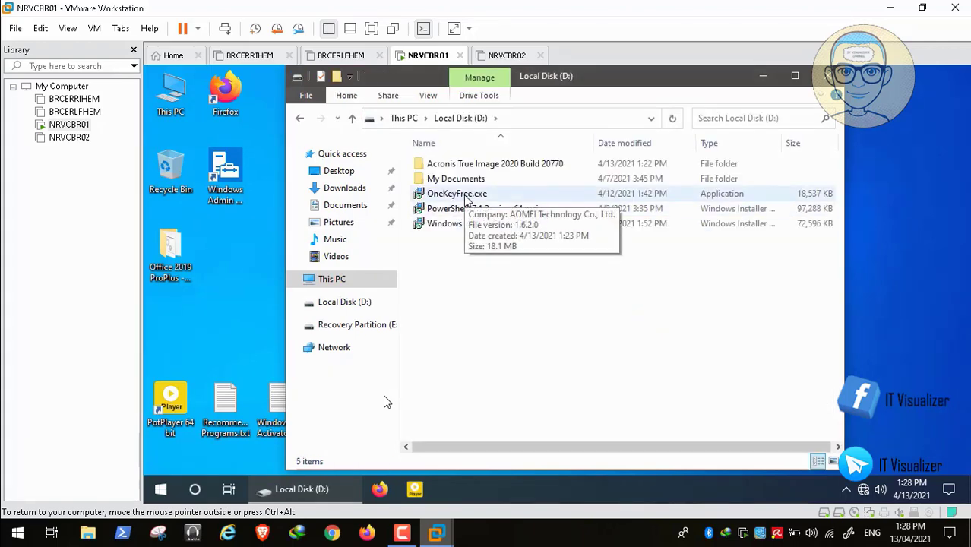
click(471, 196)
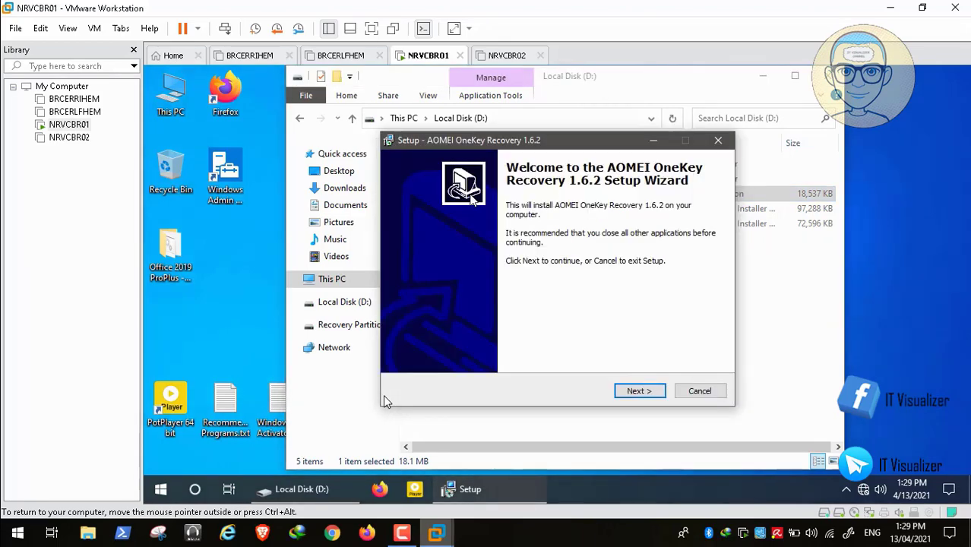
click(761, 78)
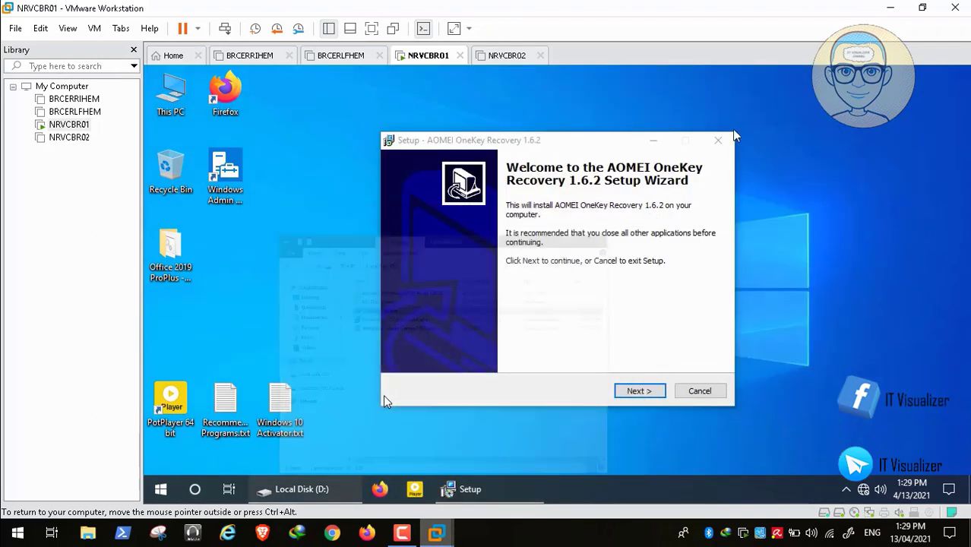
Step: Accept the license agreement and install AOMEI OneKey Recovery 1.6.2 in the default folder with a desktop icon
click(639, 391)
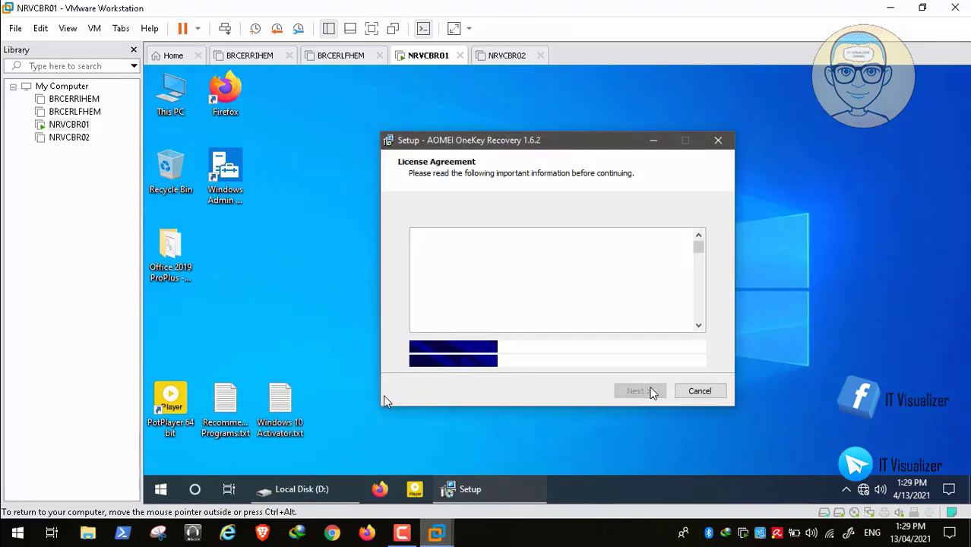
click(467, 350)
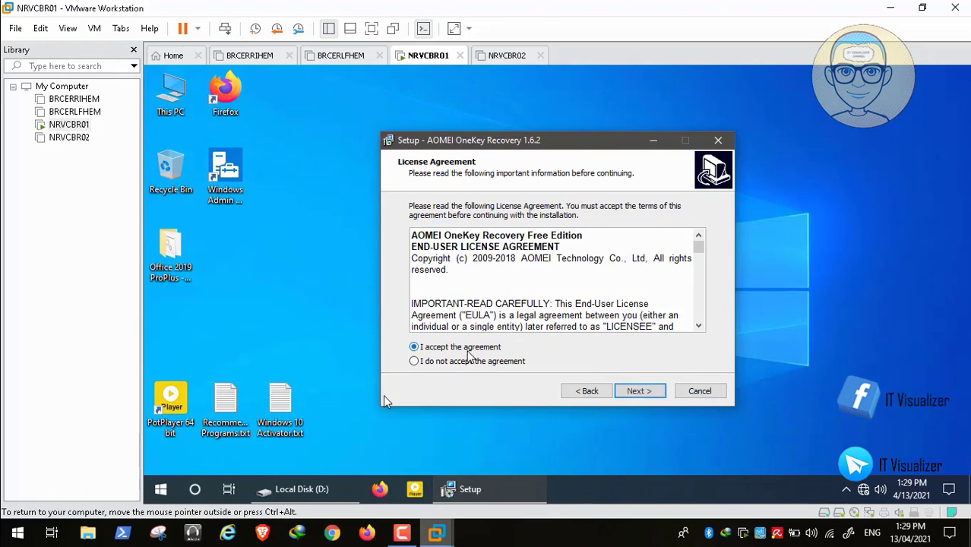
click(642, 391)
click(639, 391)
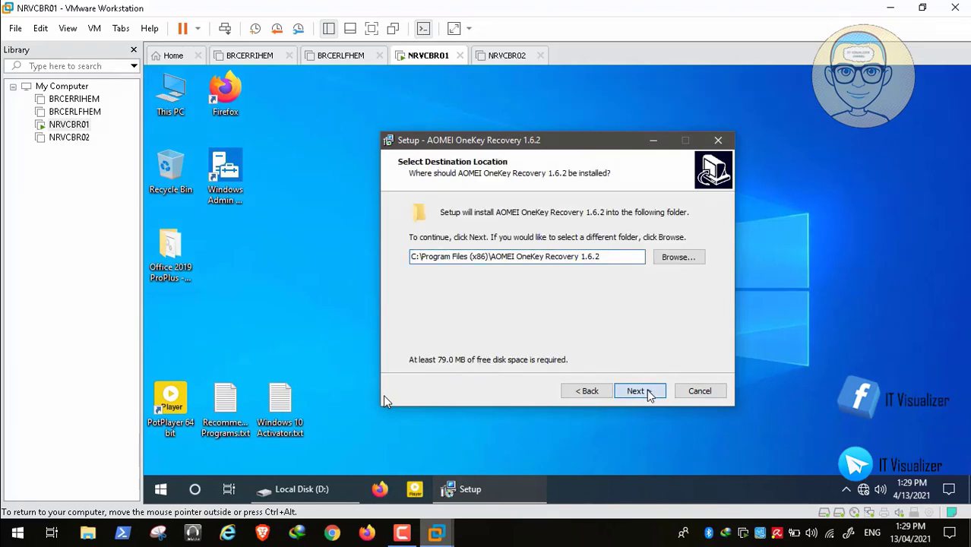
click(639, 391)
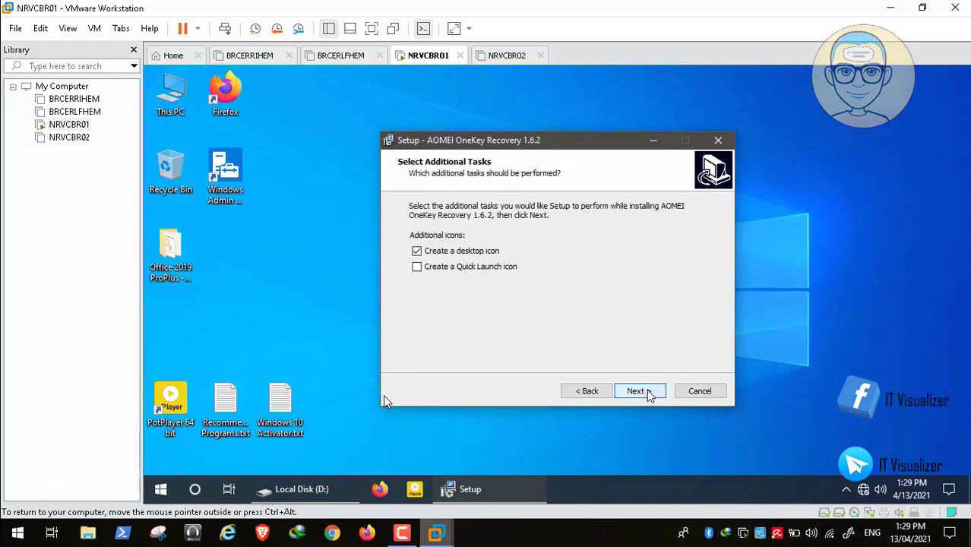
click(645, 391)
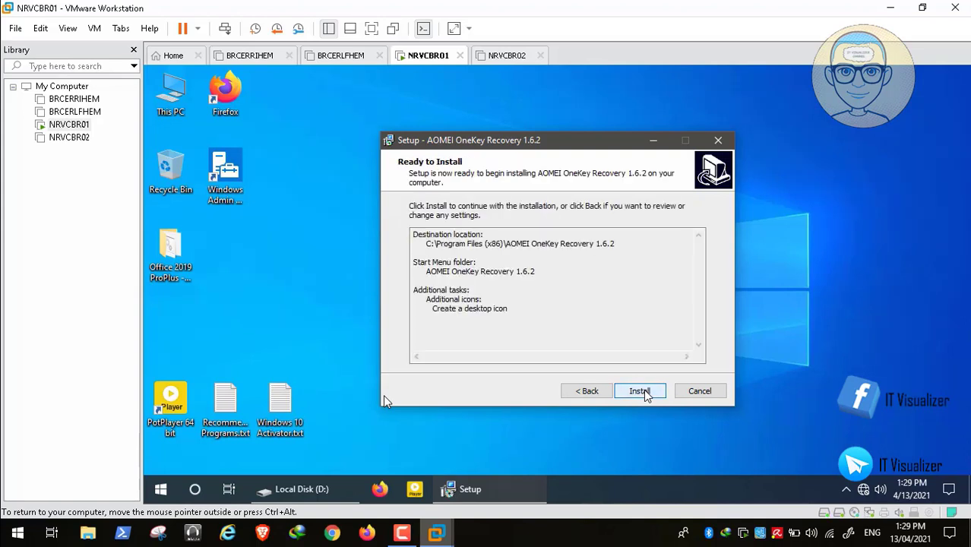
click(642, 392)
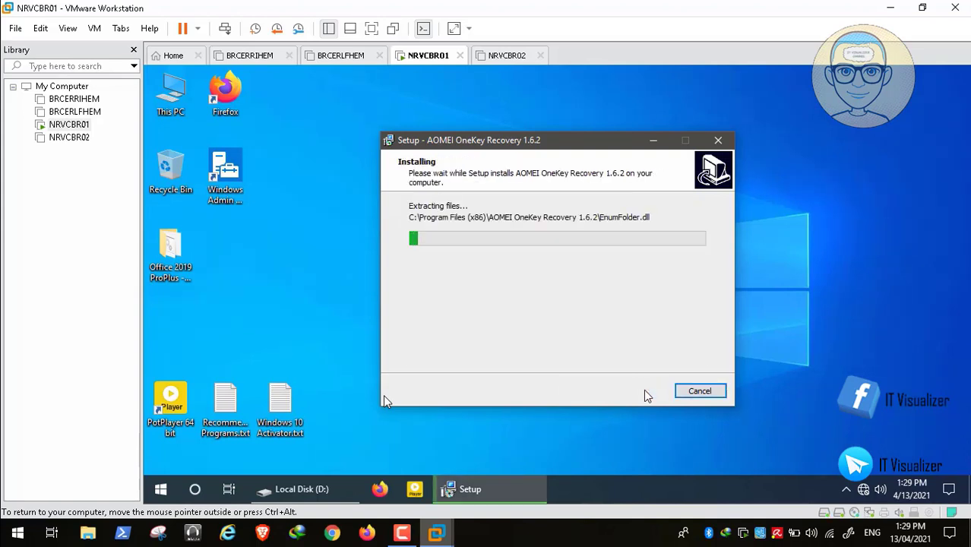
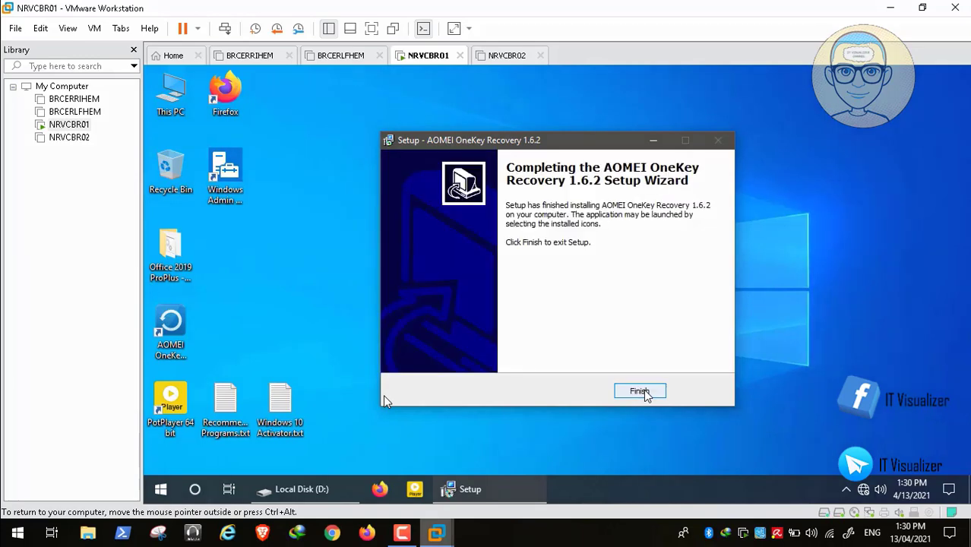
Step: Close the completed setup wizard and launch AOMEI OneKey Recovery 1.6.2 from its desktop shortcut
click(645, 393)
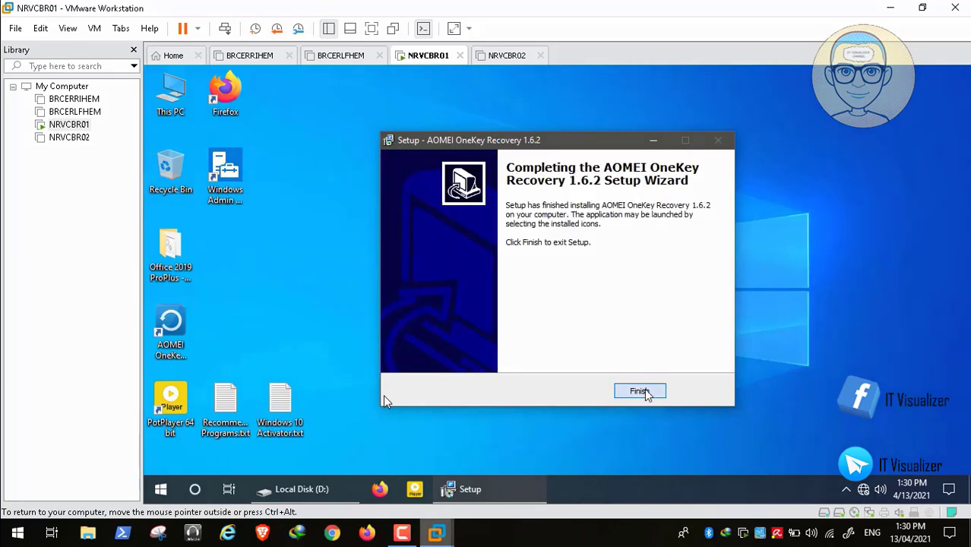
click(179, 326)
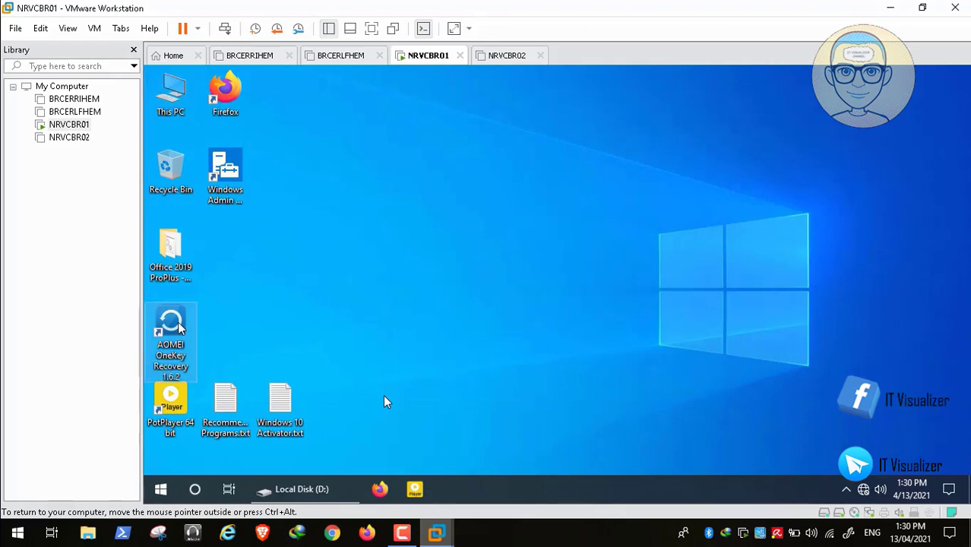
double_click(180, 326)
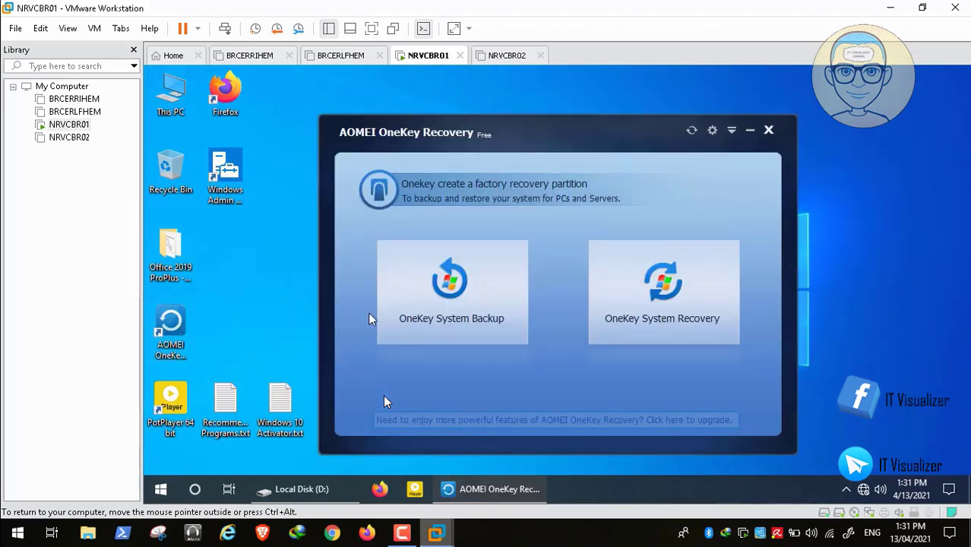
Step: Open OneKey System Backup to choose how to back up the system
click(463, 302)
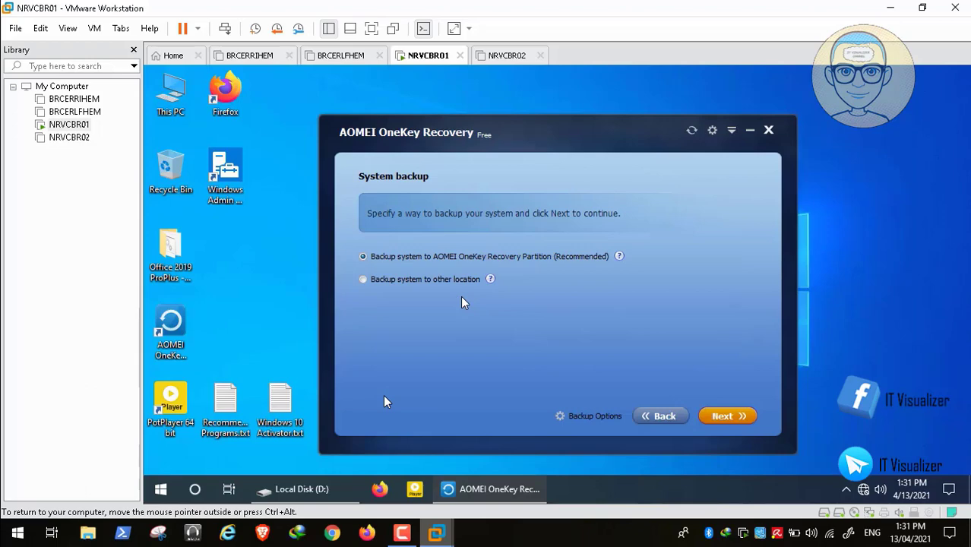
mouse_move(423, 540)
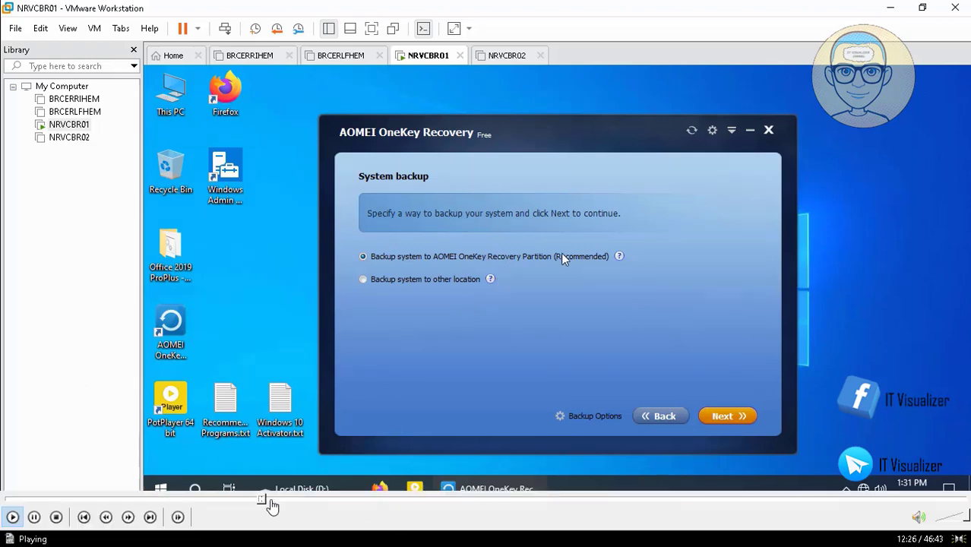
click(257, 500)
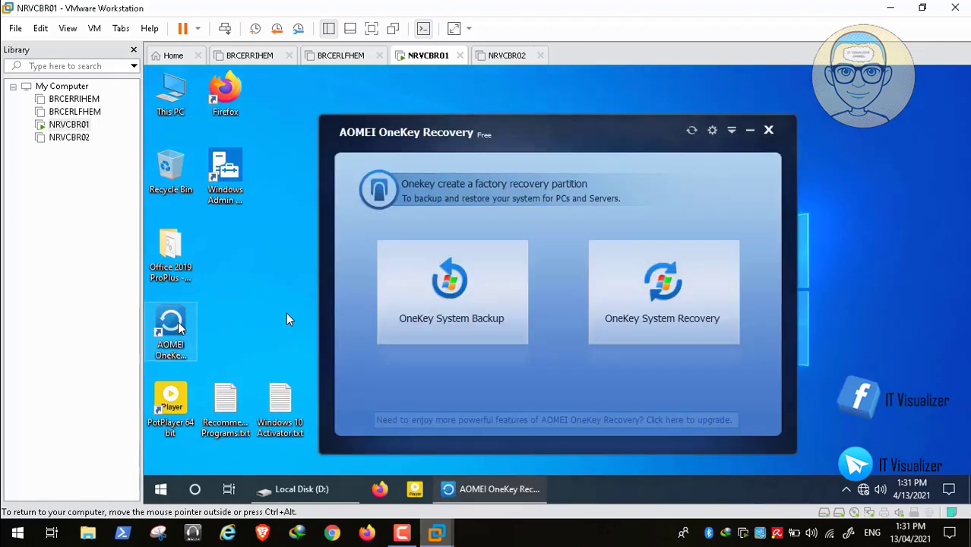
click(465, 301)
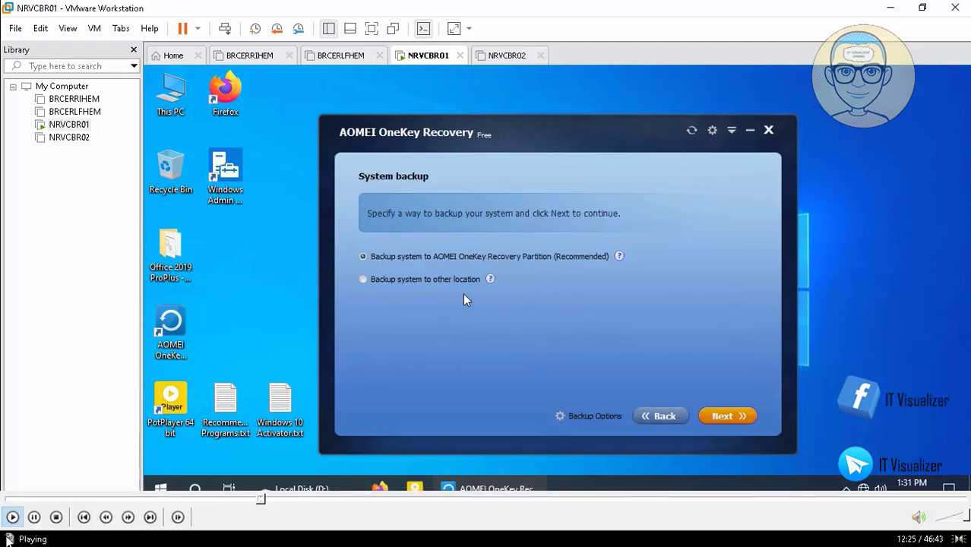
click(35, 517)
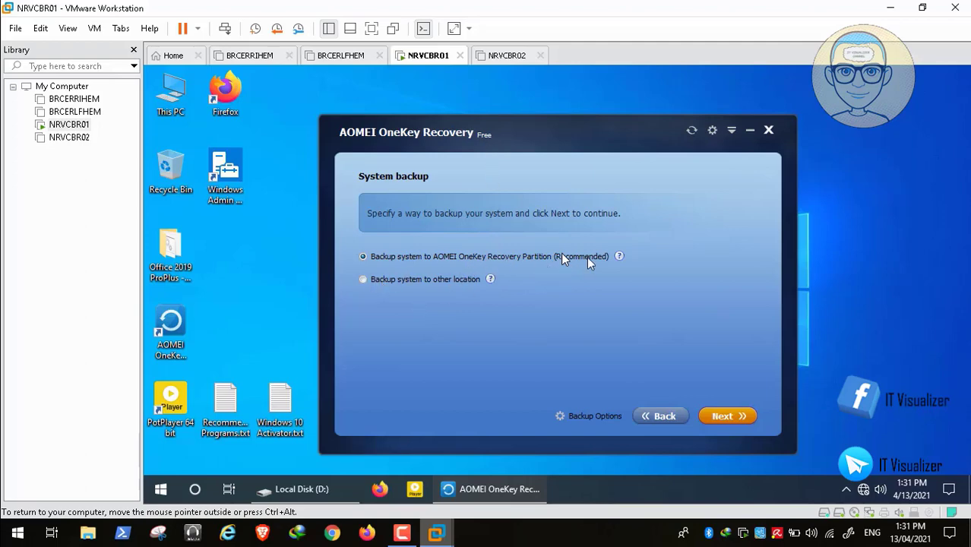
mouse_move(70, 526)
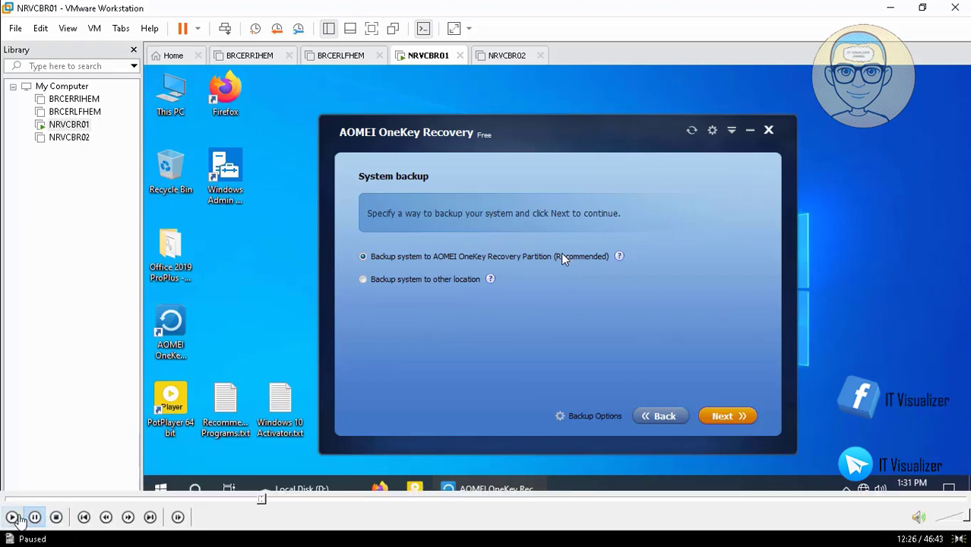
click(13, 517)
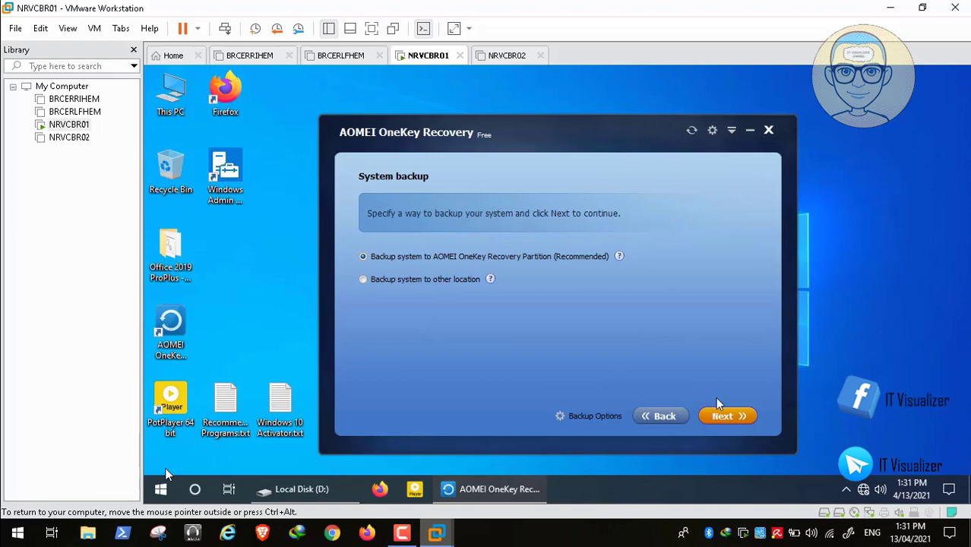
mouse_move(43, 530)
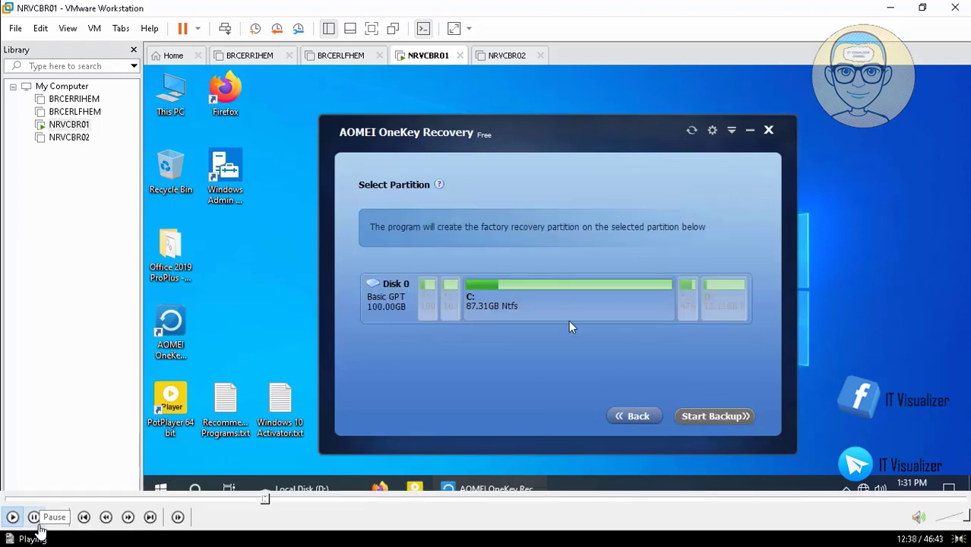
click(33, 517)
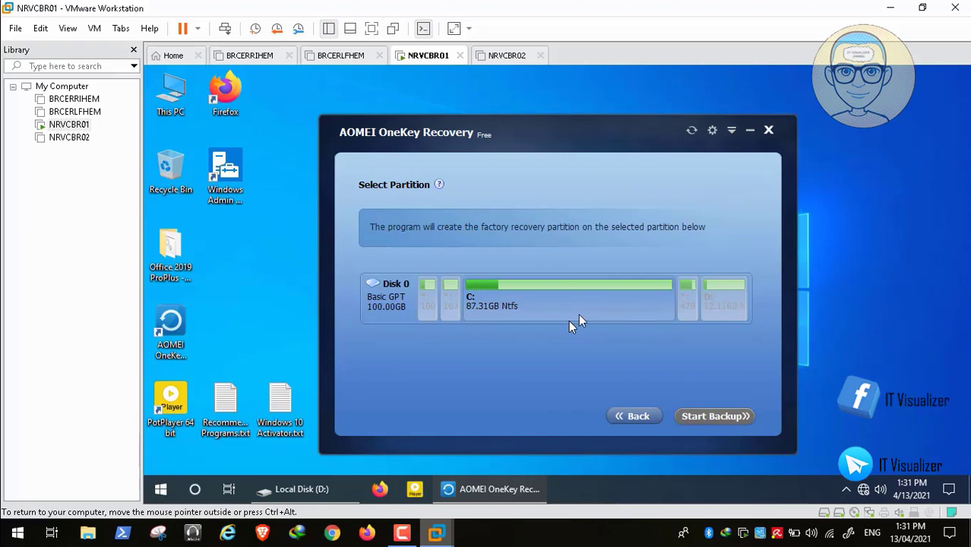
mouse_move(78, 523)
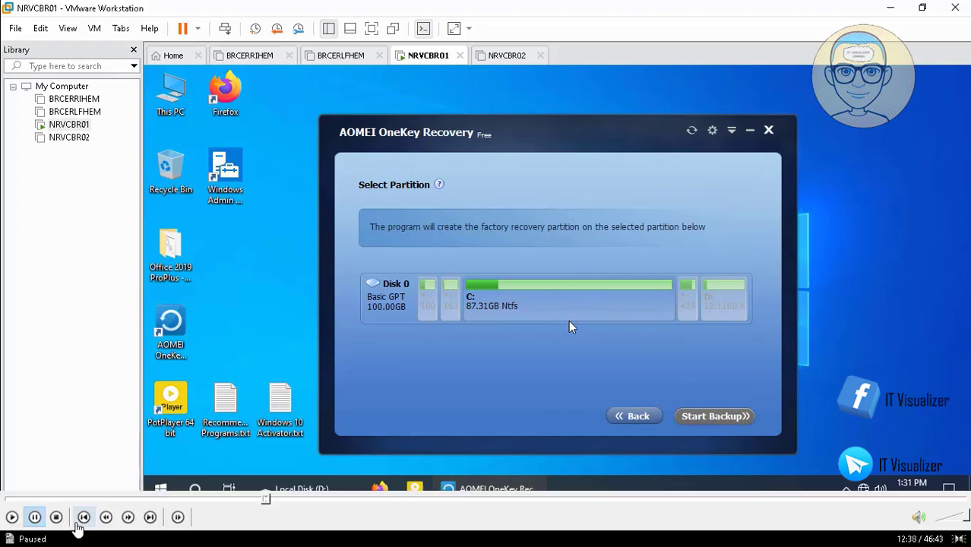
click(11, 517)
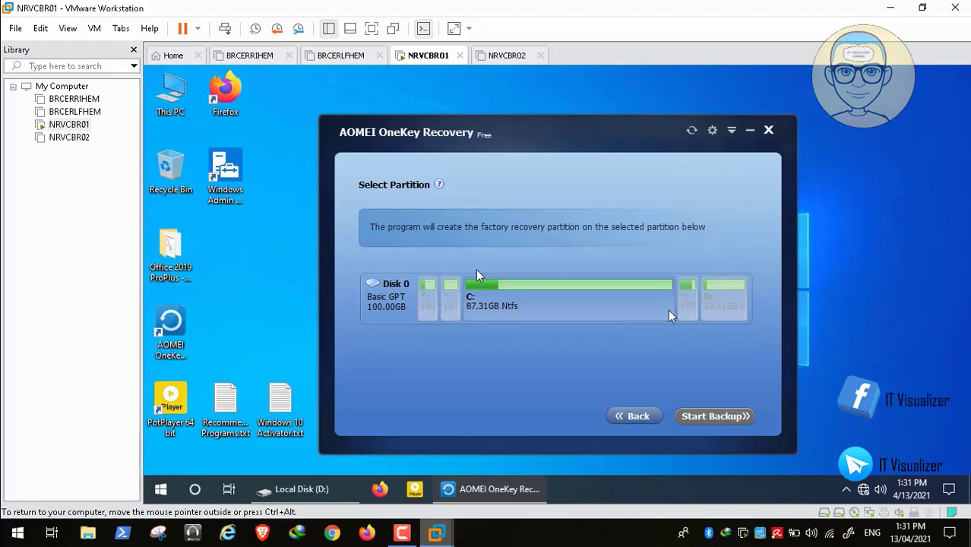
Step: Return to the backup method page, try Backup system to other location, and dismiss the edition notice
click(640, 417)
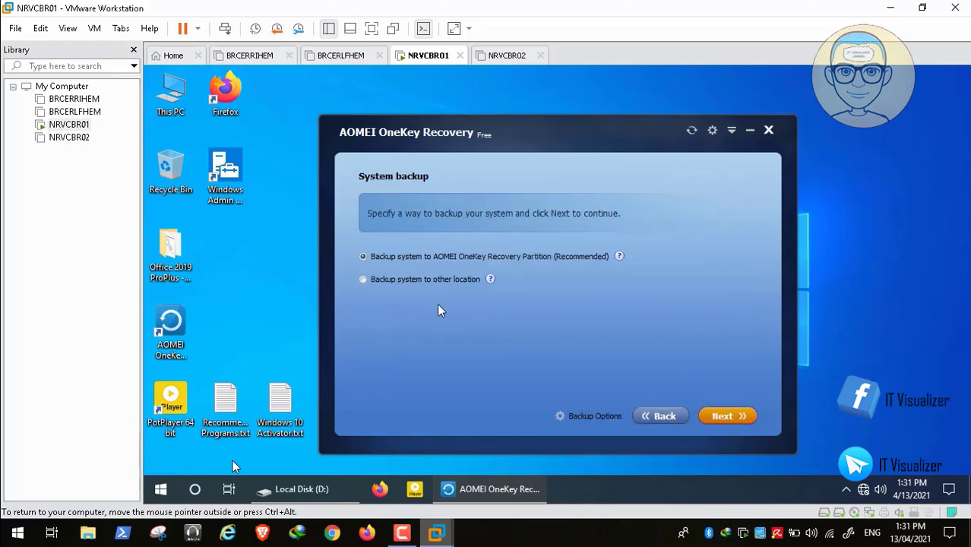
click(397, 279)
click(728, 417)
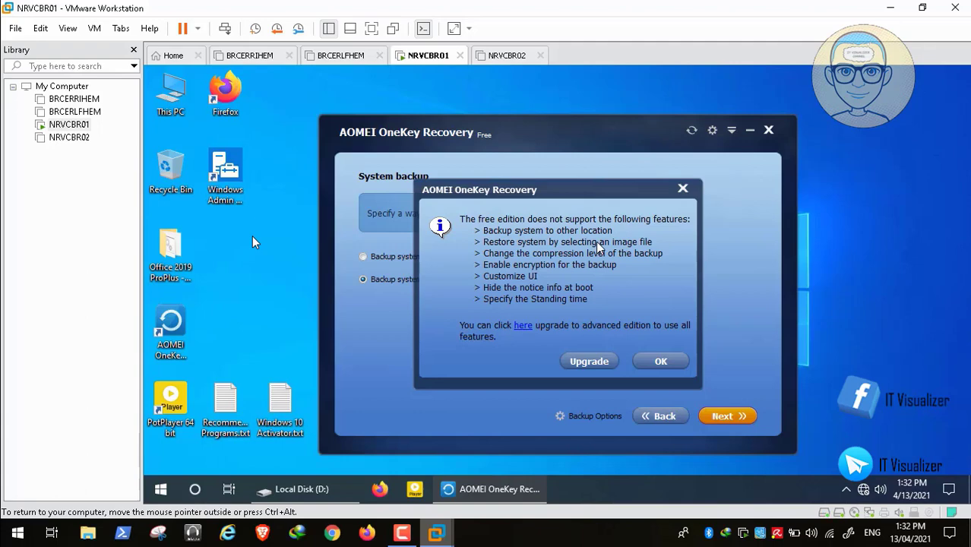
click(661, 362)
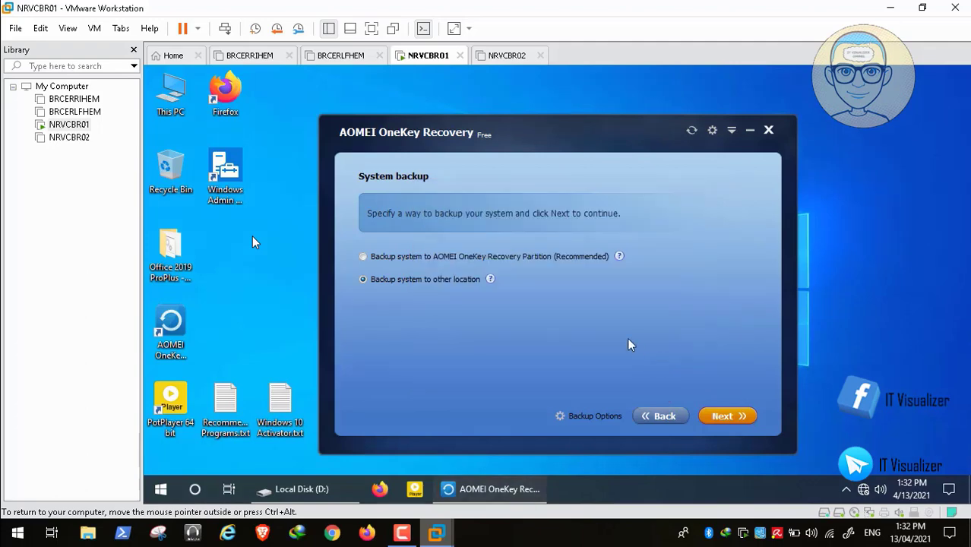
Step: Choose Backup system to AOMEI OneKey Recovery Partition and select the C: partition of Disk 0 for creating it
click(371, 259)
click(734, 420)
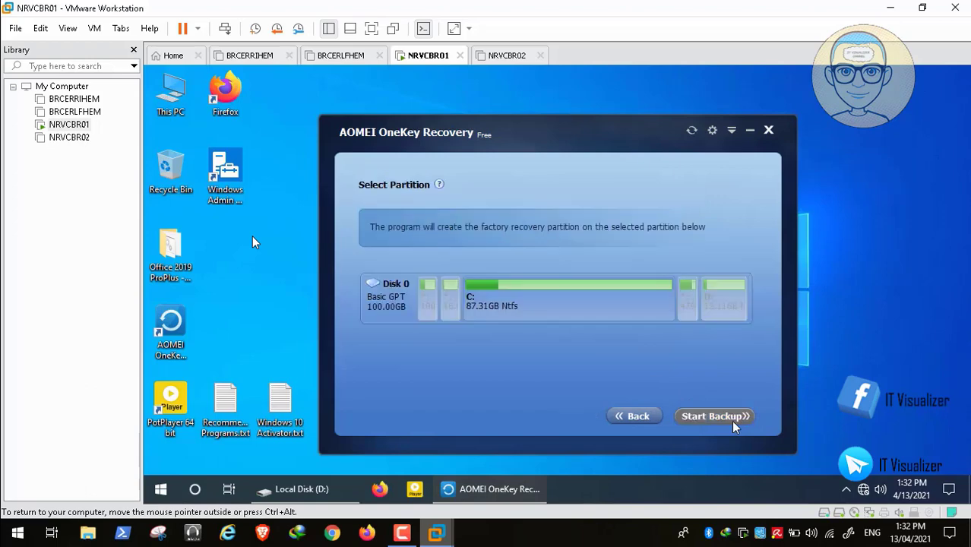
click(589, 305)
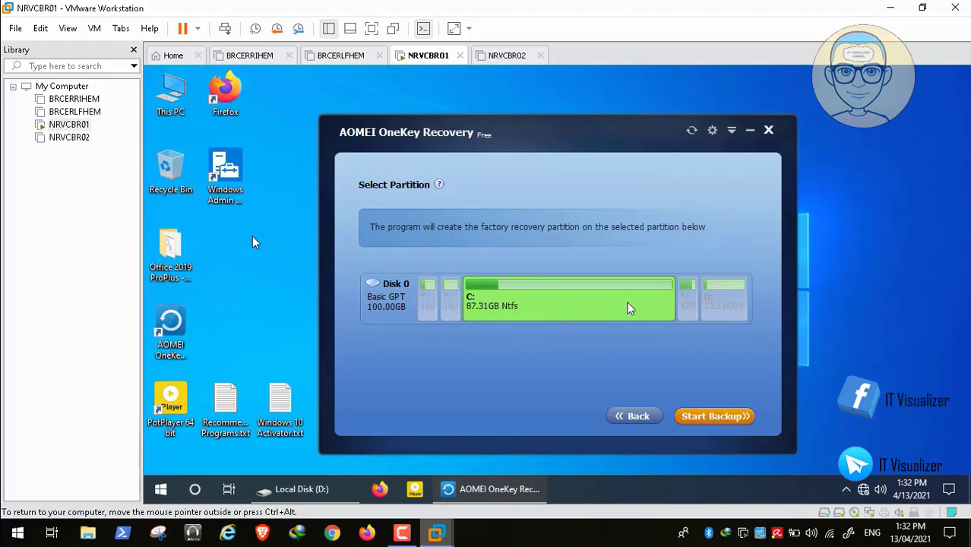
mouse_move(691, 302)
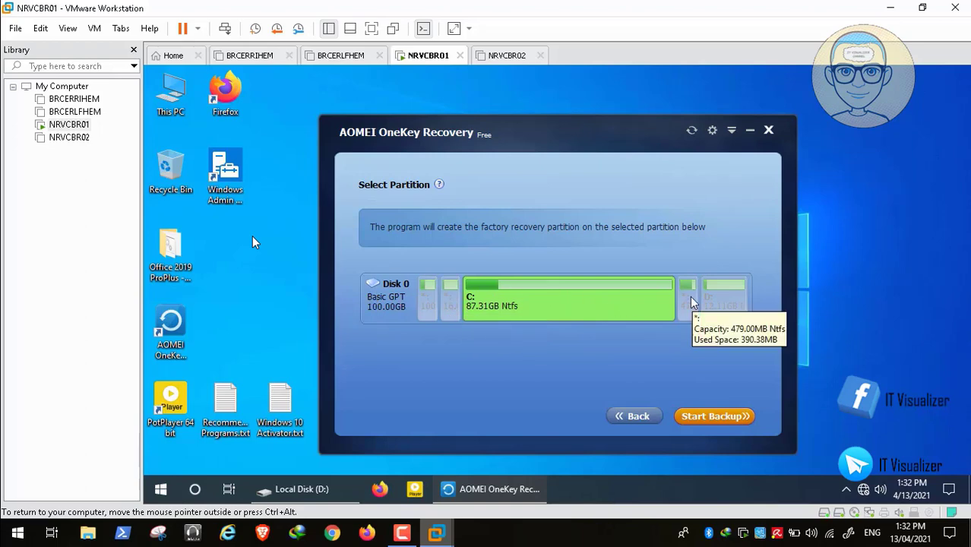
mouse_move(725, 312)
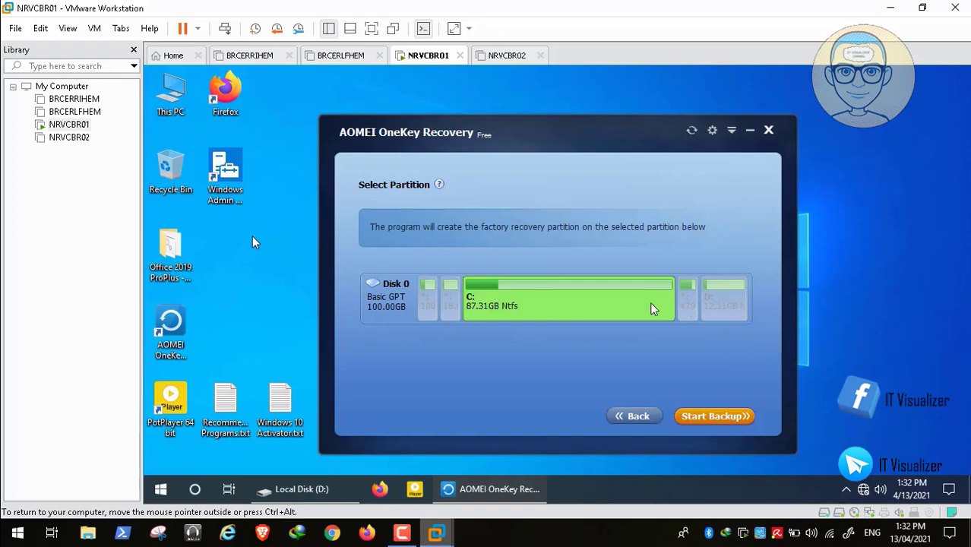
mouse_move(623, 312)
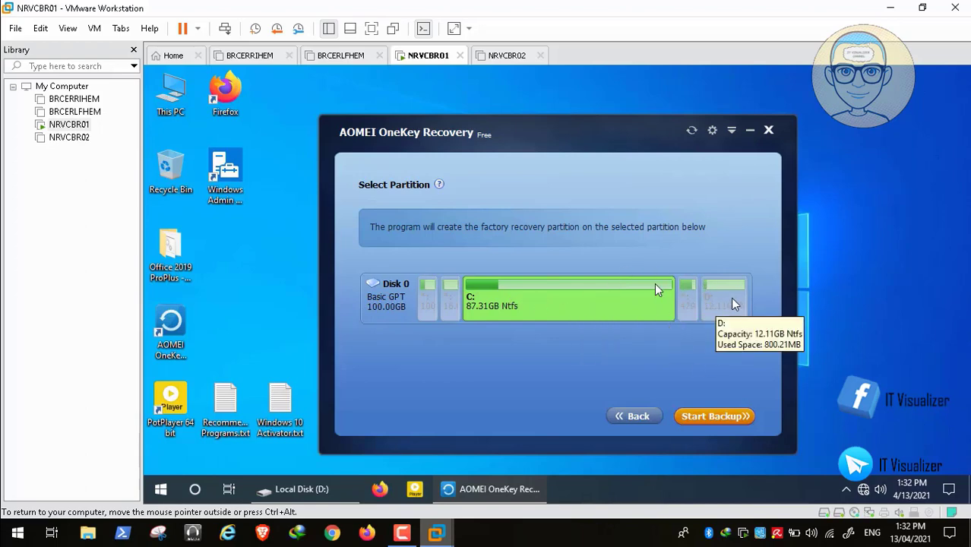
Step: Start the backup and agree to the automatic reboot into Windows PE
click(703, 416)
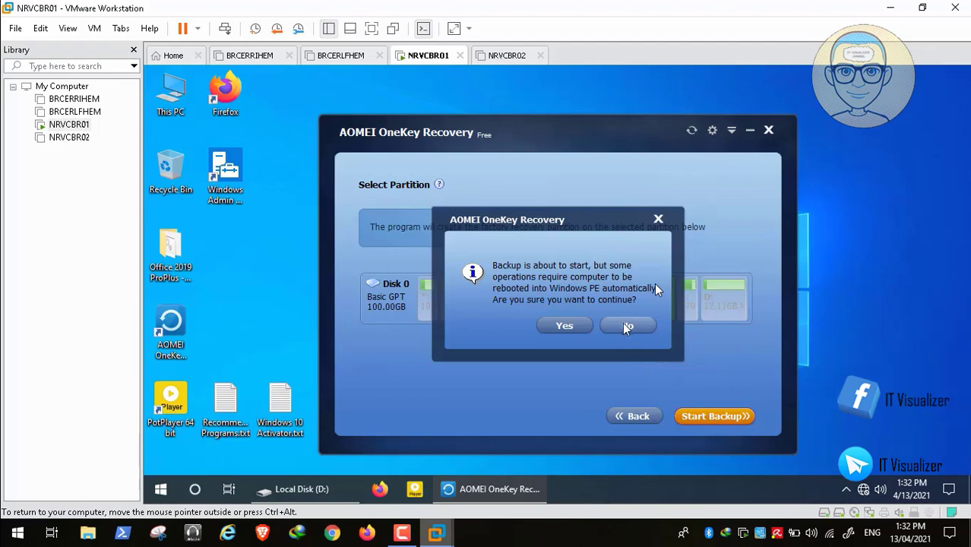
click(624, 326)
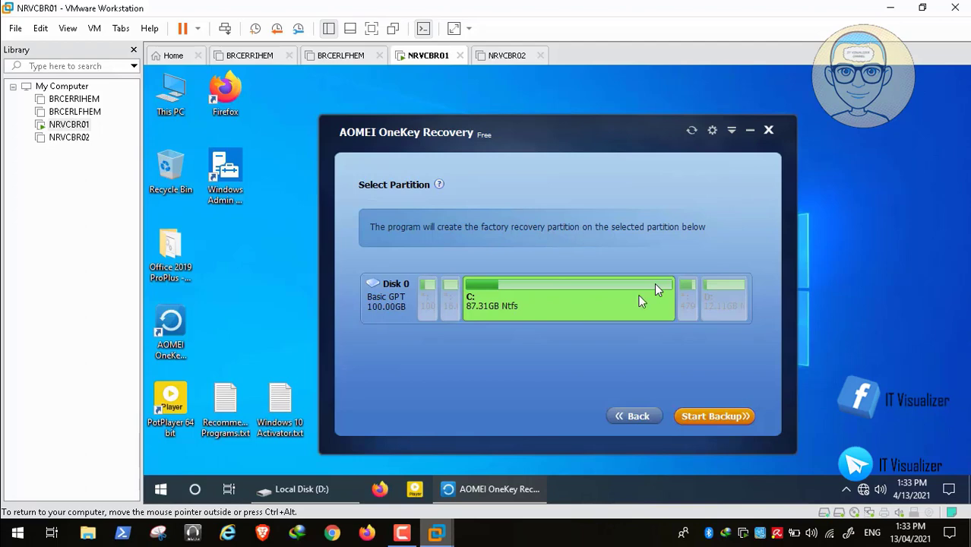
click(721, 418)
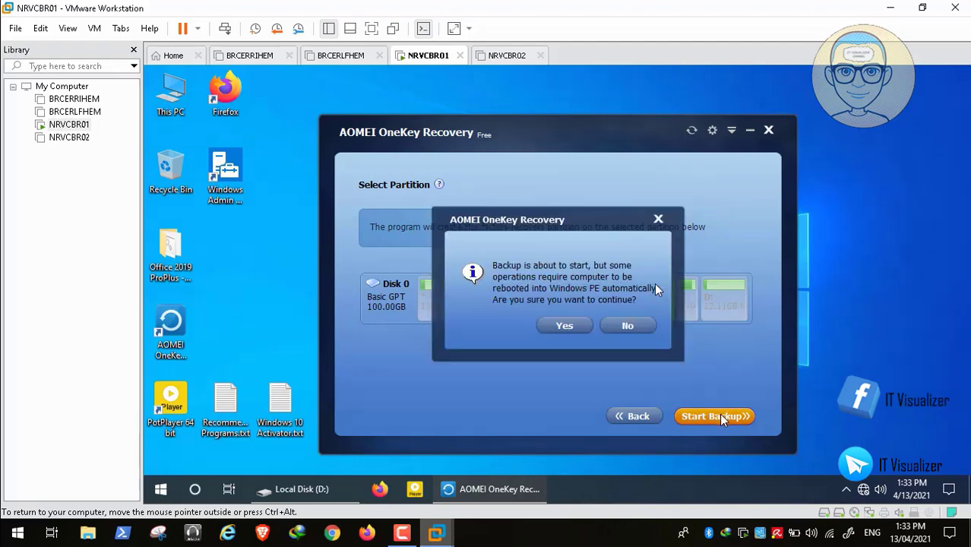
click(566, 326)
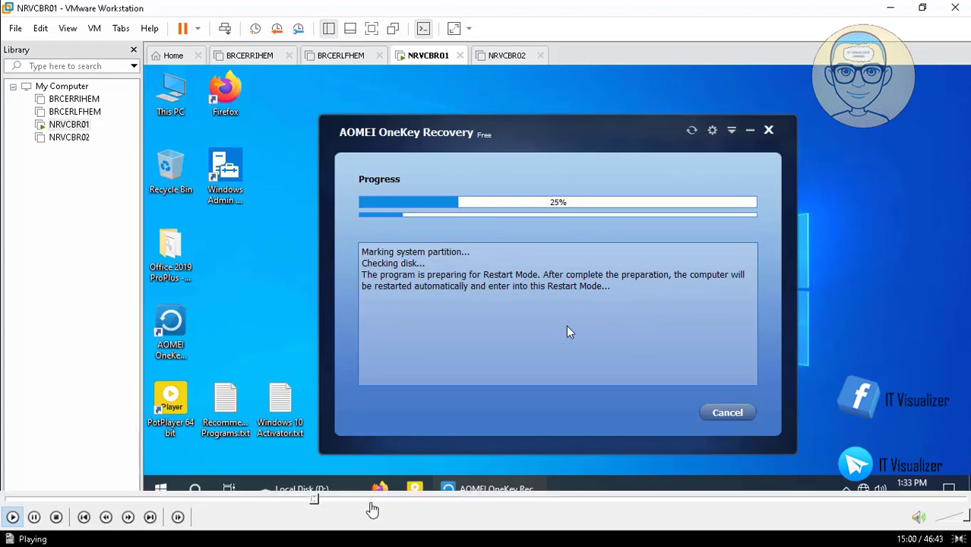
click(320, 502)
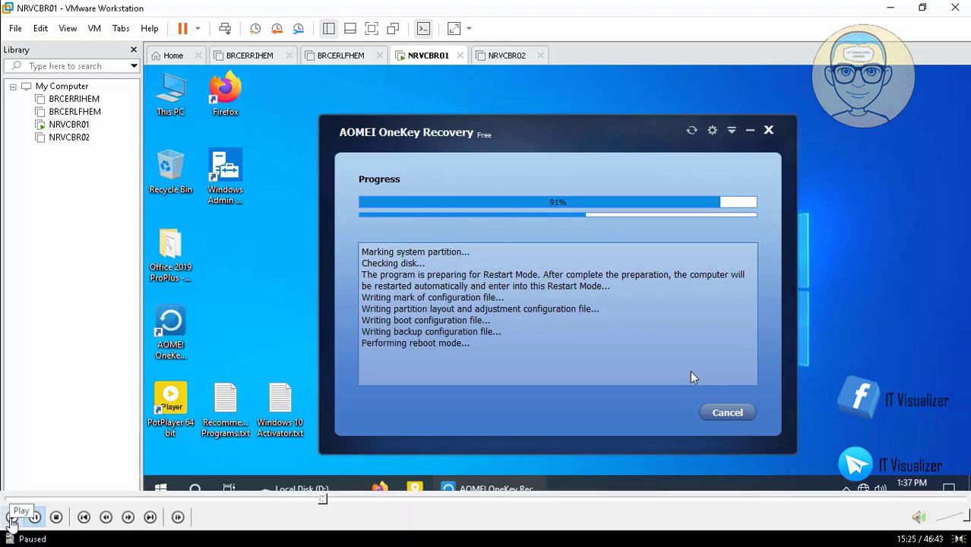
click(12, 517)
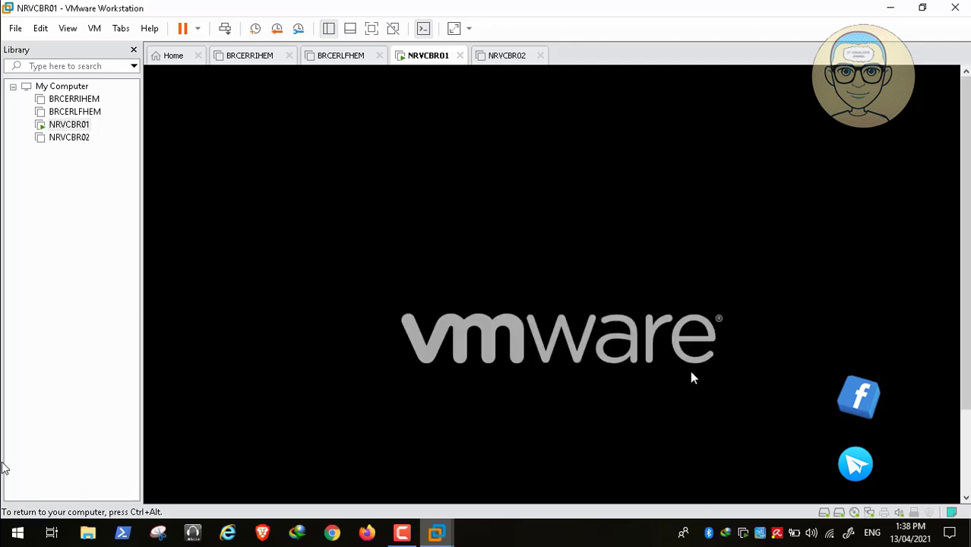
mouse_move(15, 522)
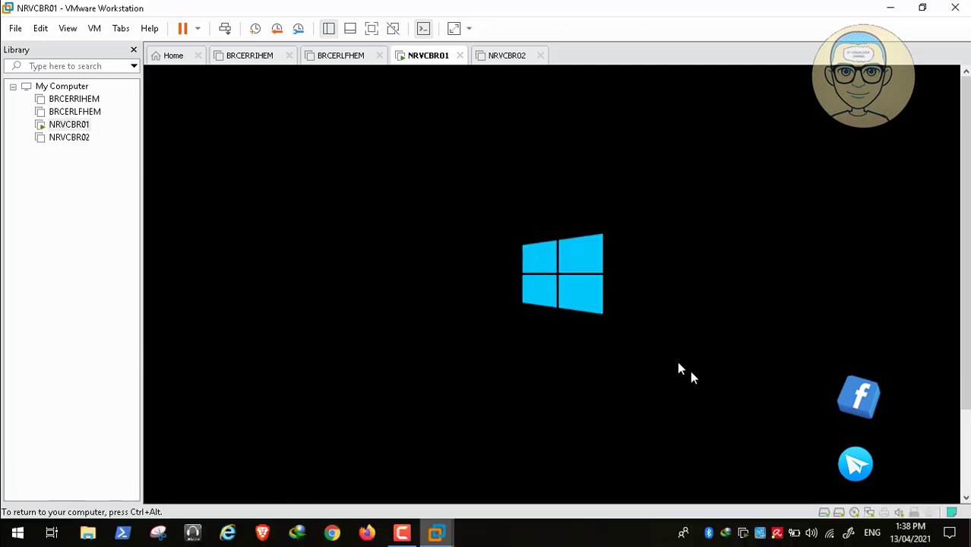
key(ctrl+alt)
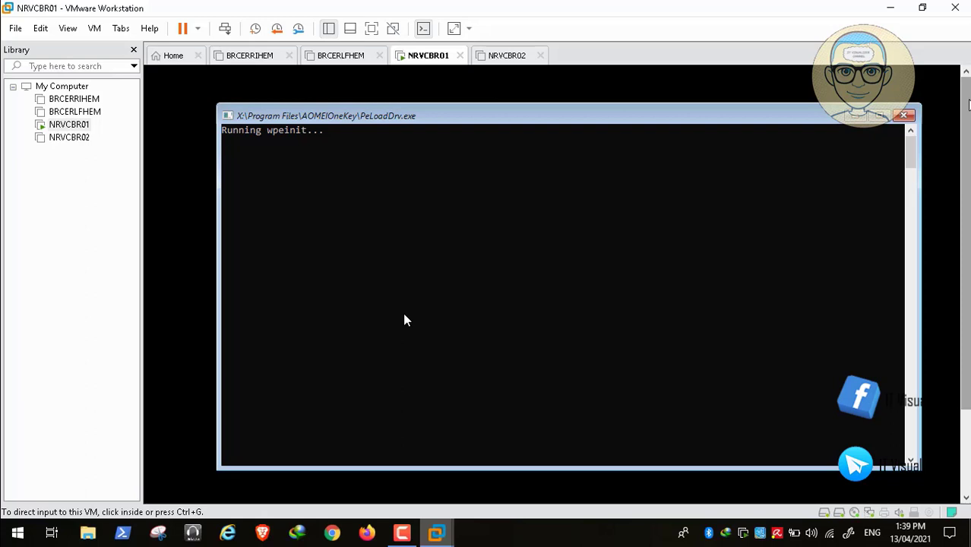
click(371, 501)
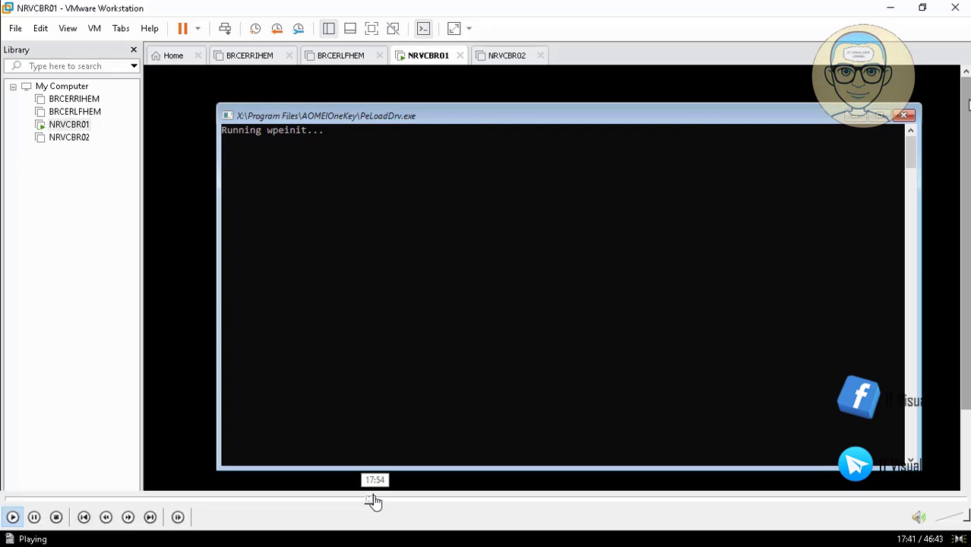
click(376, 501)
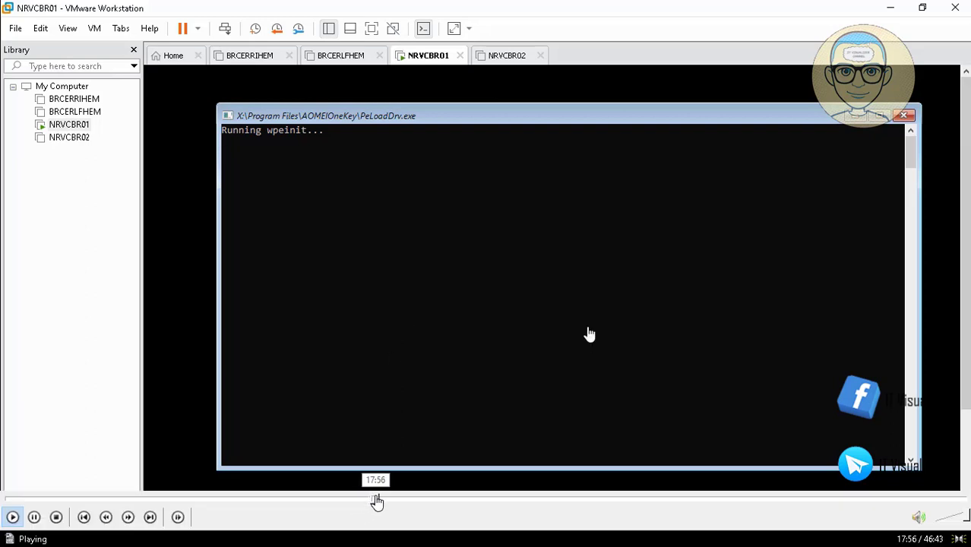
click(379, 501)
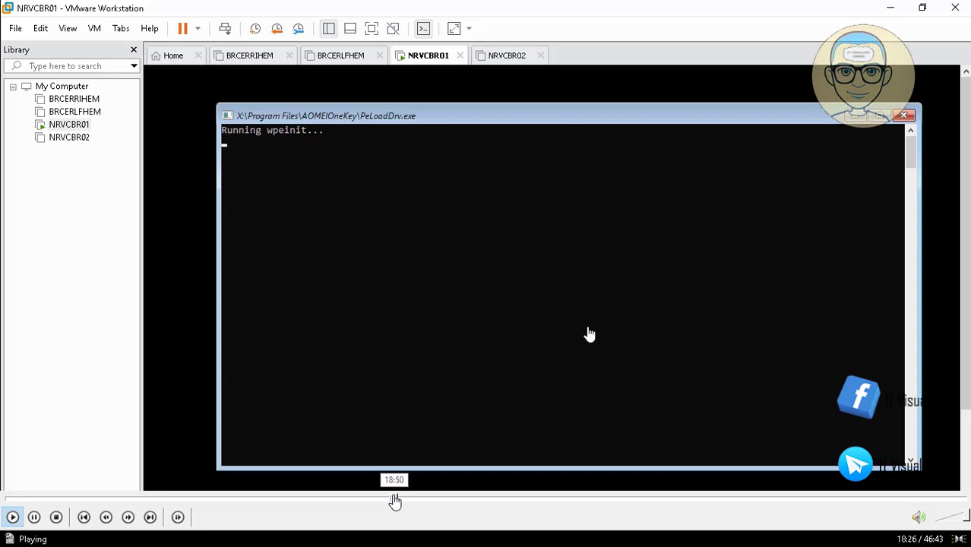
click(394, 501)
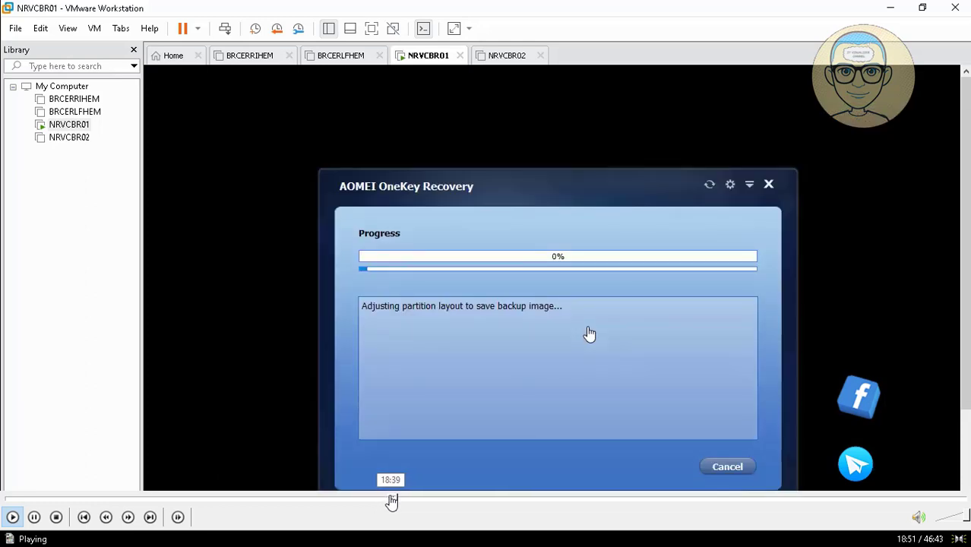
click(391, 502)
click(389, 502)
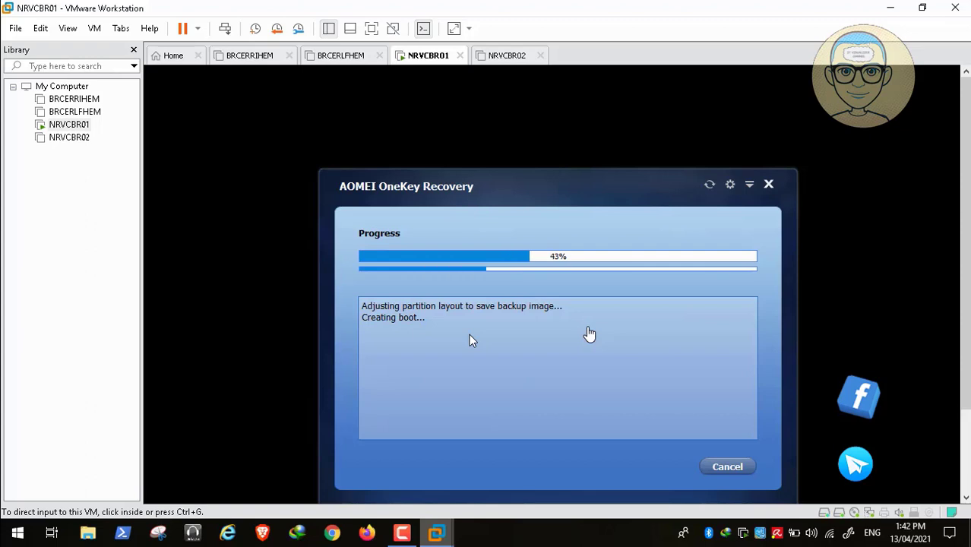
click(402, 534)
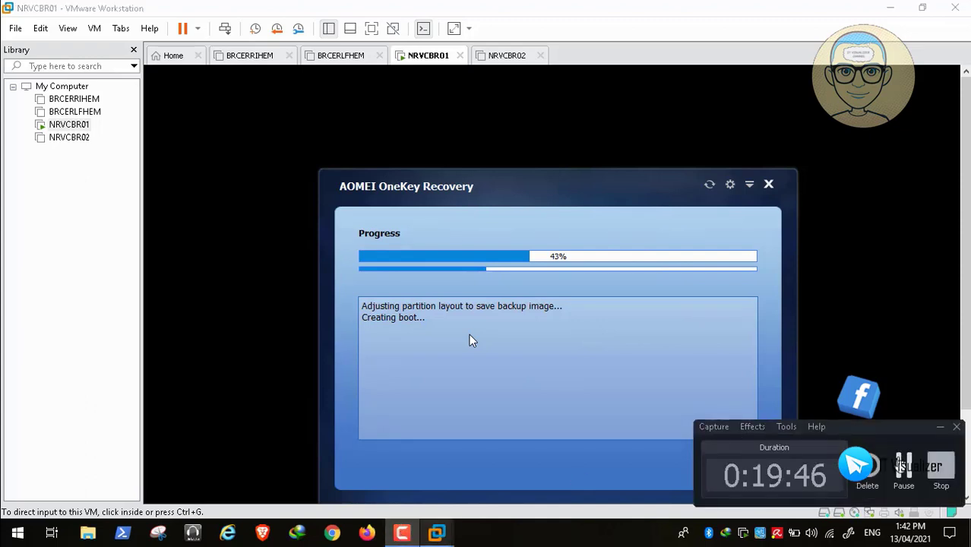
click(902, 465)
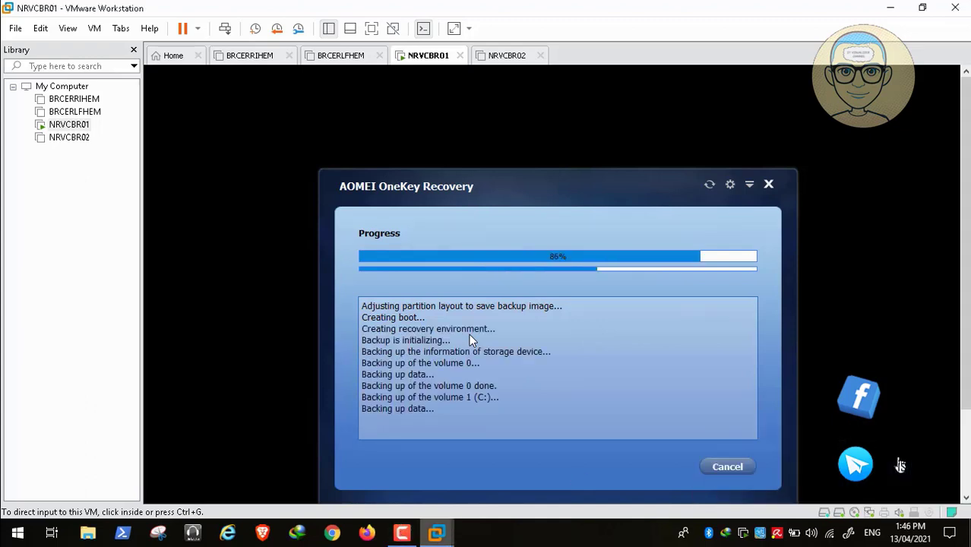
mouse_move(64, 543)
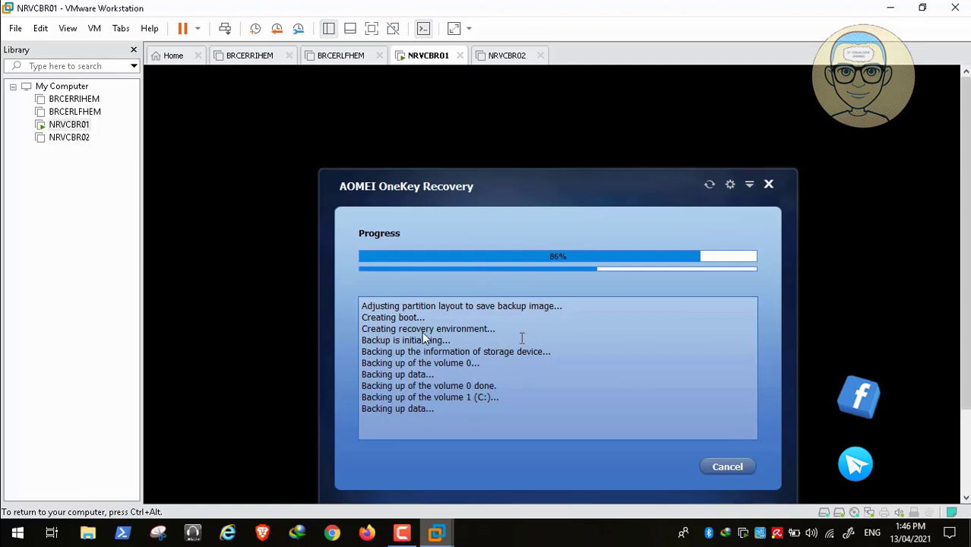
mouse_move(3, 544)
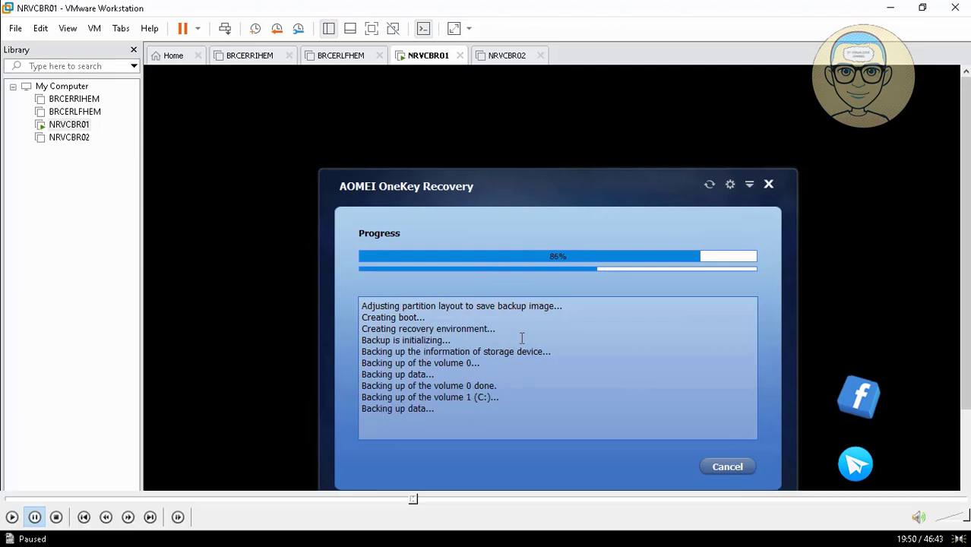
click(12, 517)
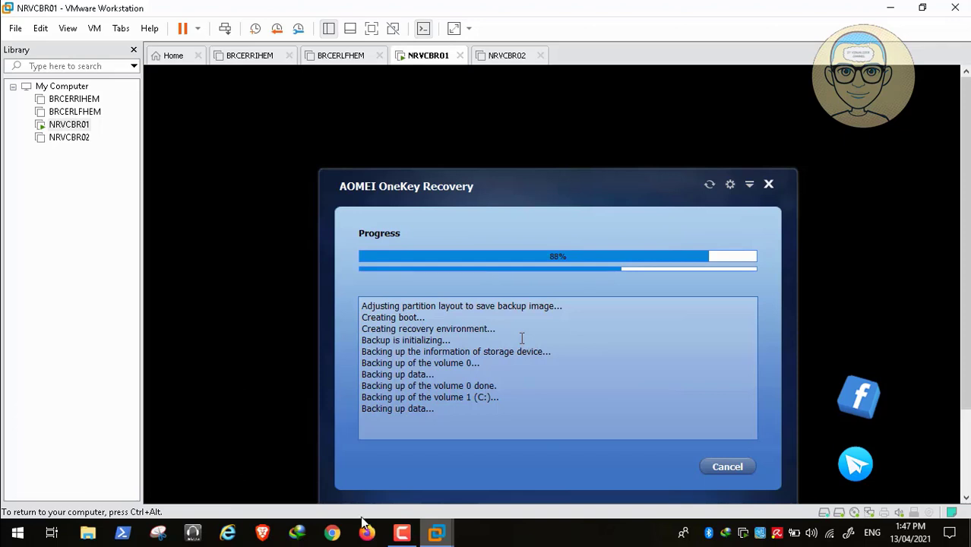
mouse_move(421, 500)
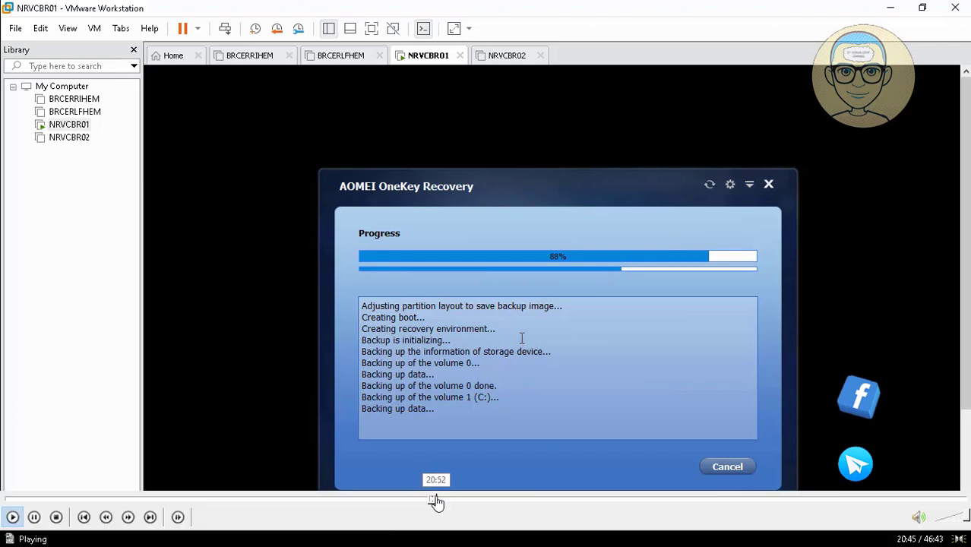
click(438, 500)
click(446, 500)
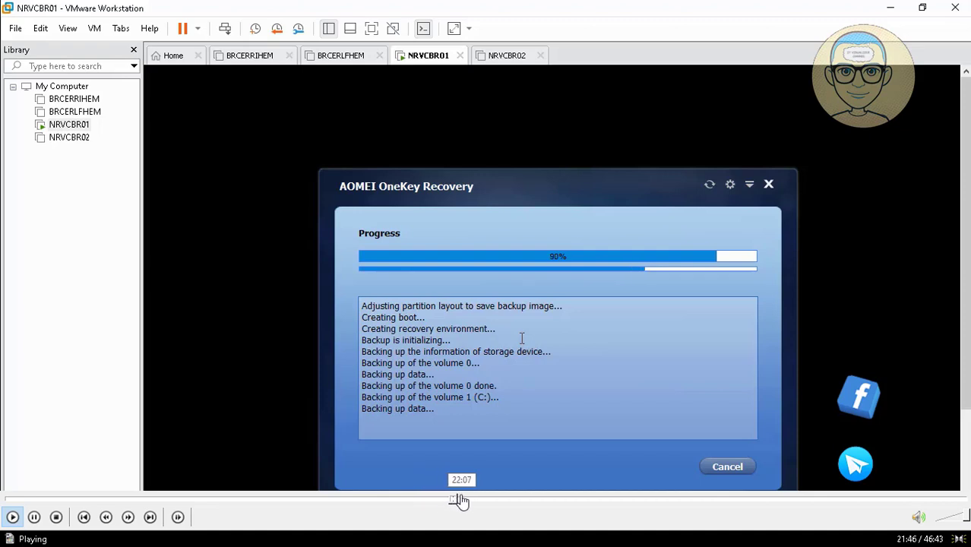
click(460, 500)
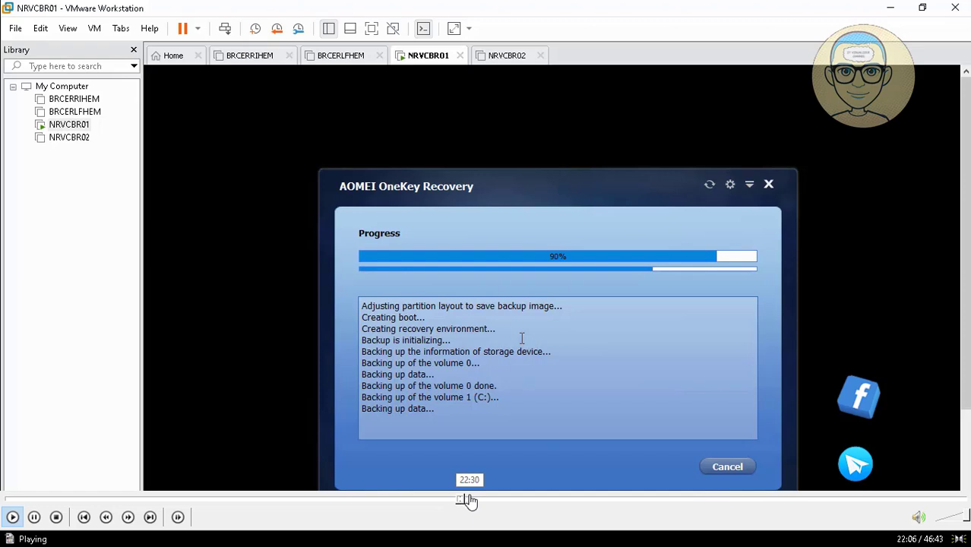
click(470, 500)
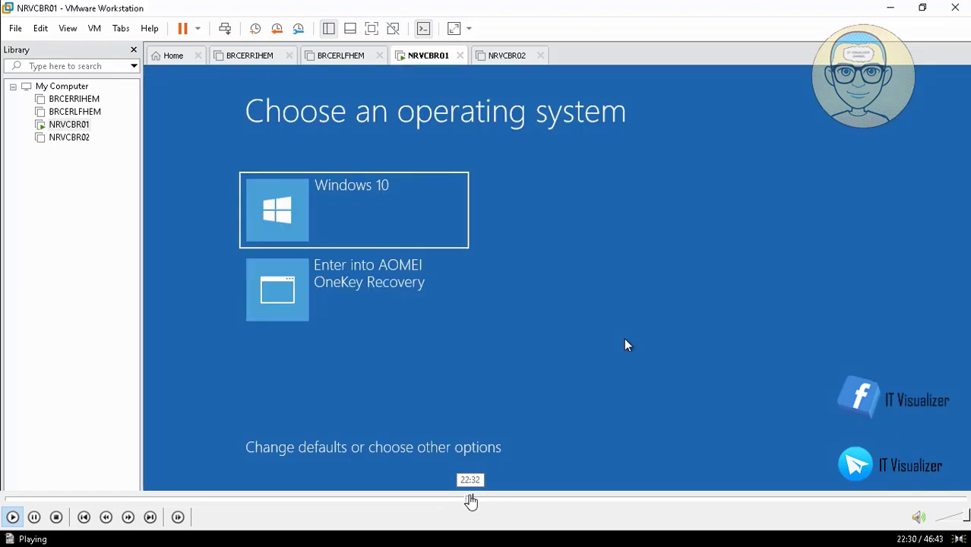
click(465, 500)
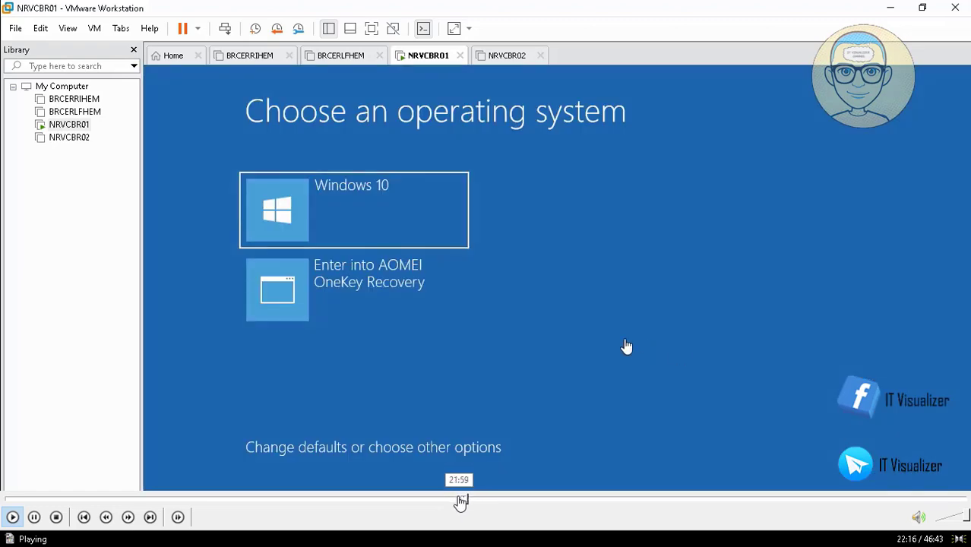
click(460, 500)
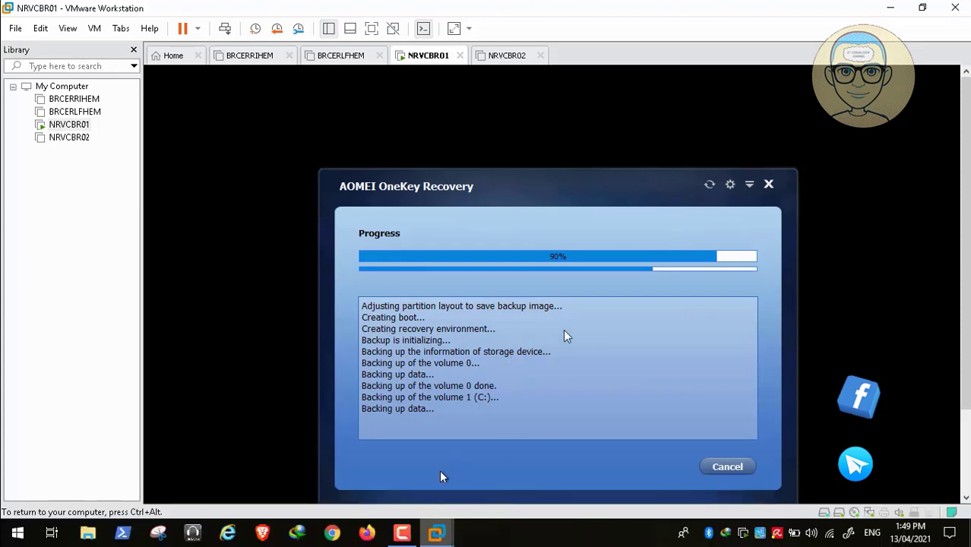
click(409, 536)
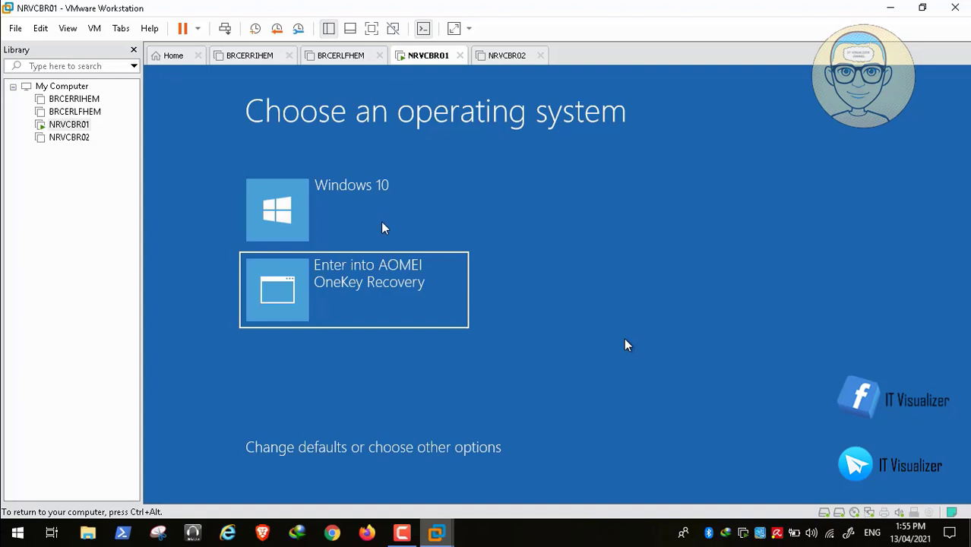
key(space)
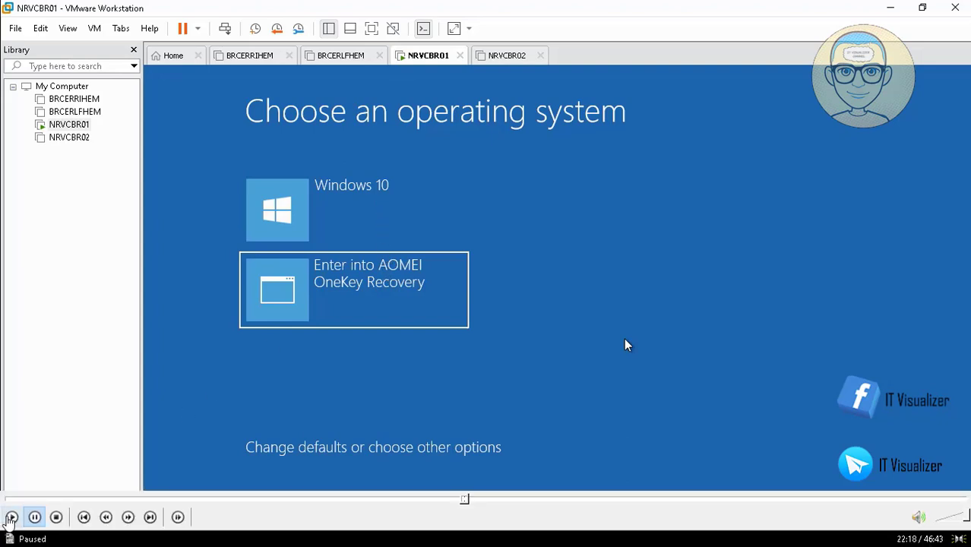
key(space)
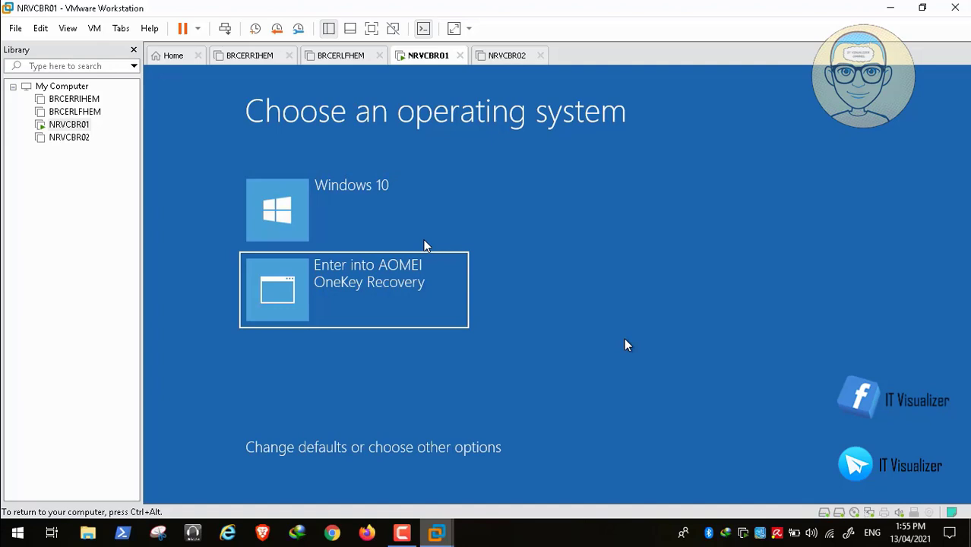
Step: Boot the guest with the Enter into AOMEI OneKey Recovery entry
key(Up)
key(Down)
key(Return)
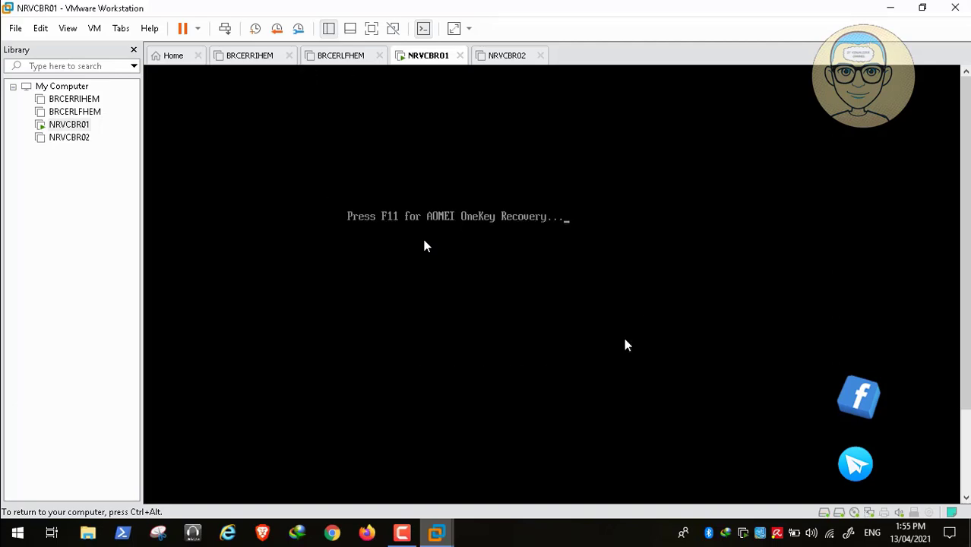
mouse_move(33, 505)
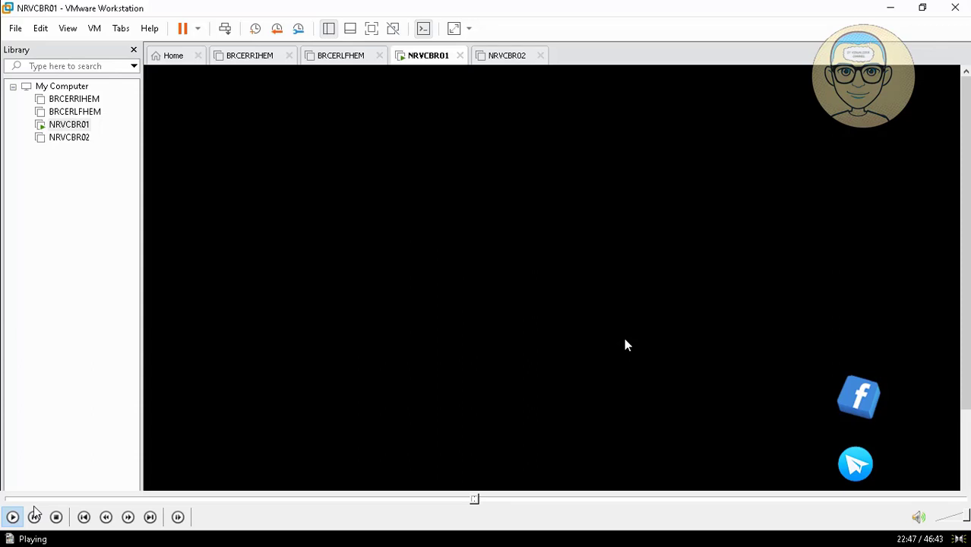
click(34, 517)
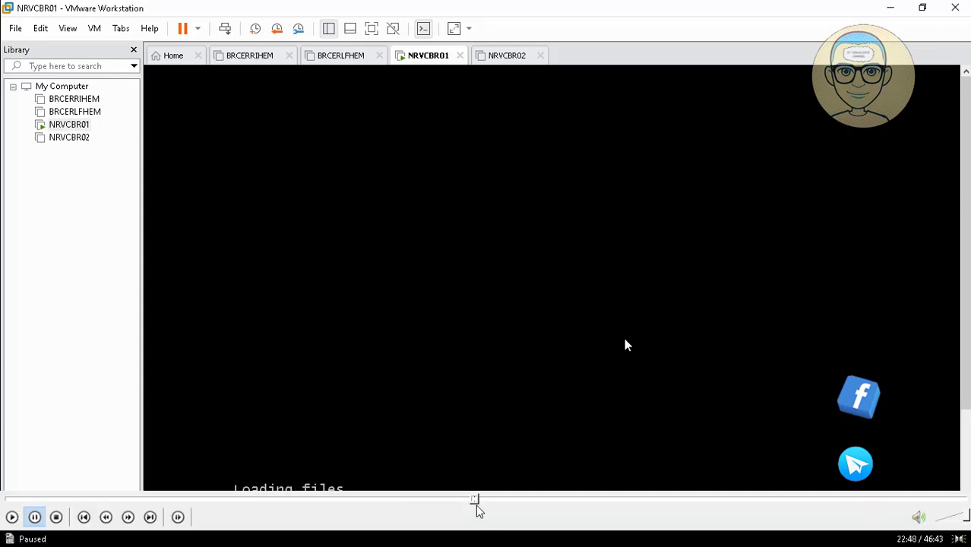
click(475, 502)
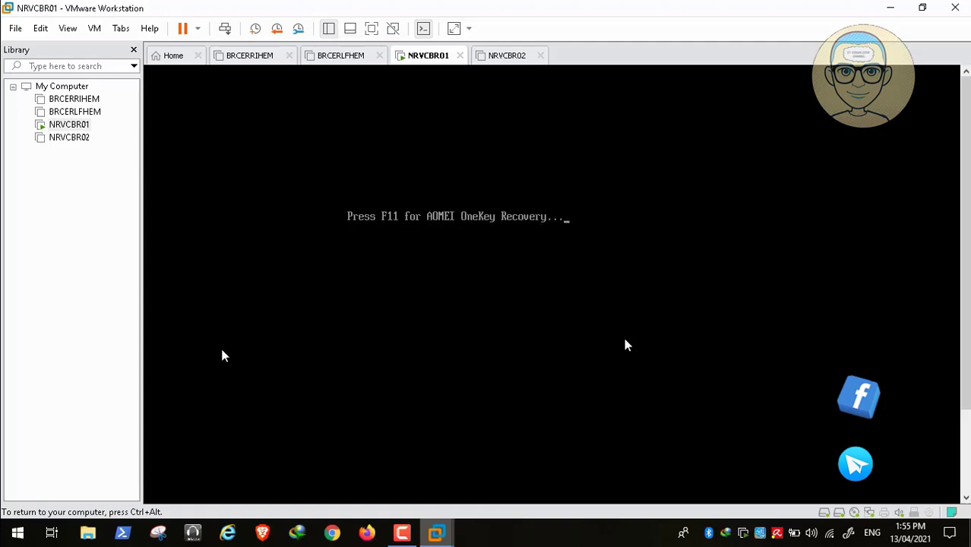
mouse_move(9, 511)
mouse_move(4, 530)
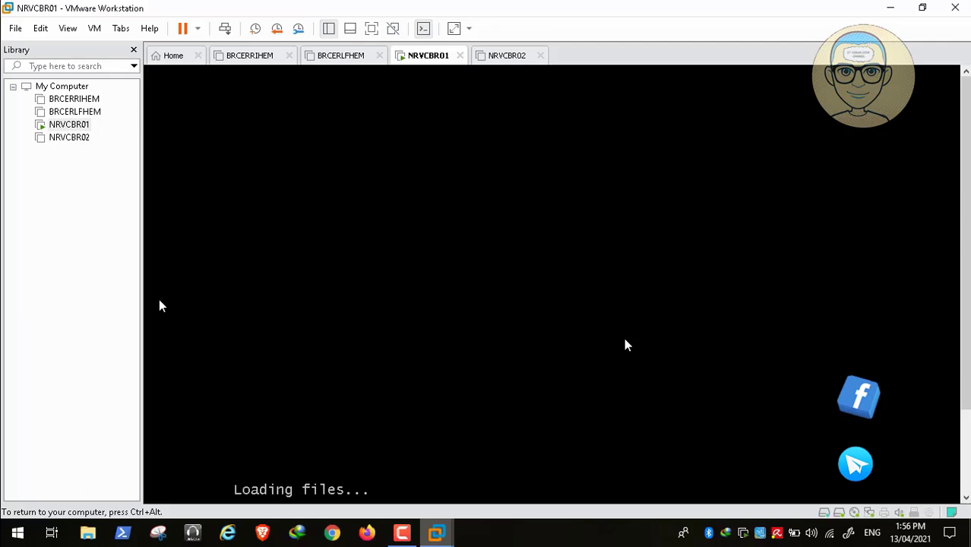
key(ctrl+alt)
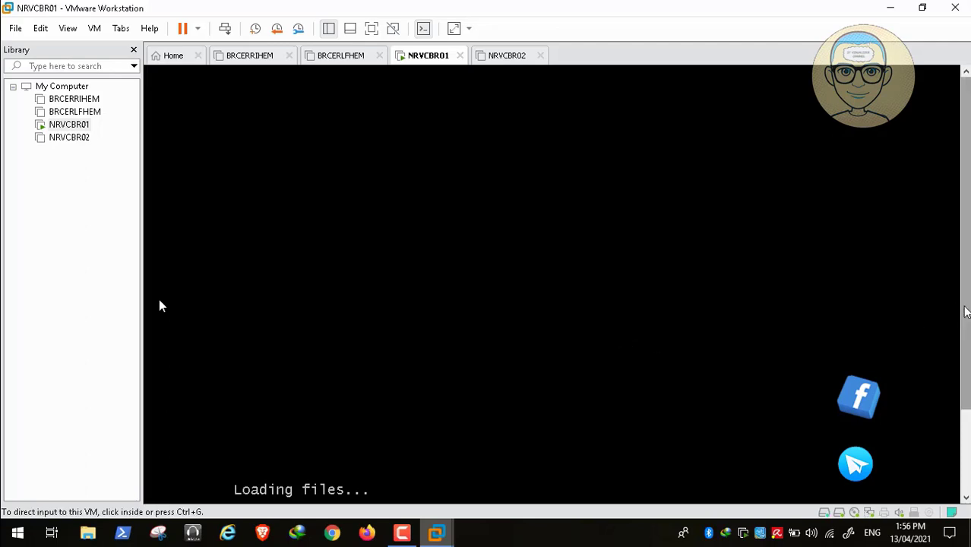
drag(964, 307, 964, 365)
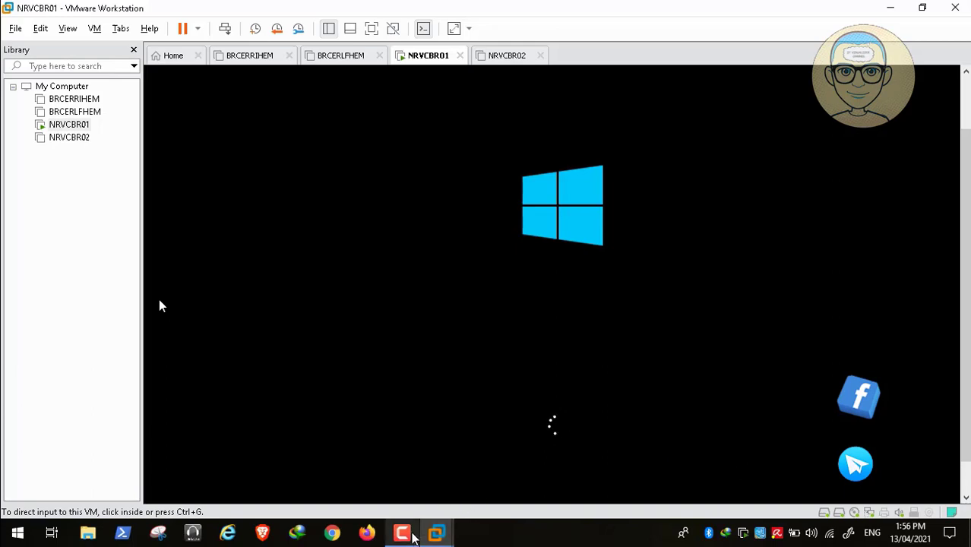
click(405, 533)
click(904, 471)
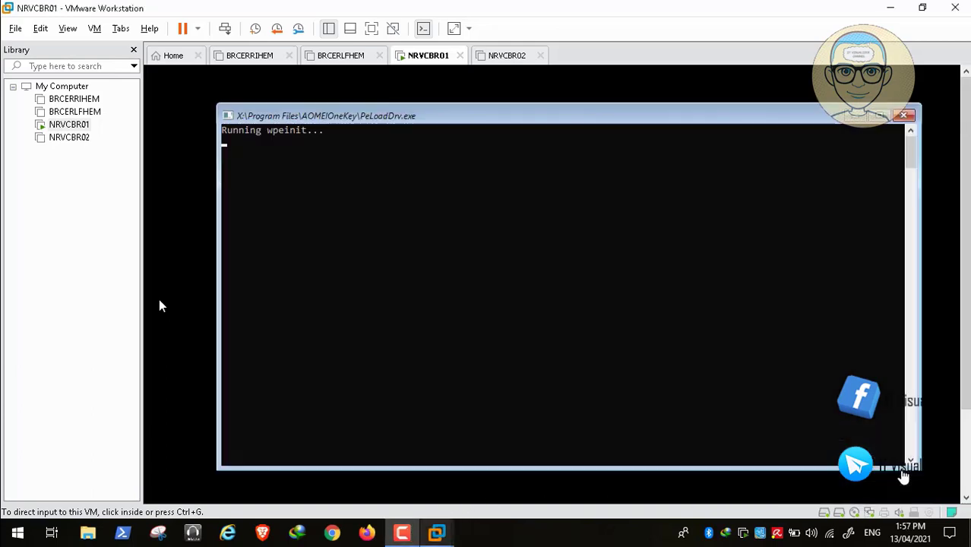
click(589, 312)
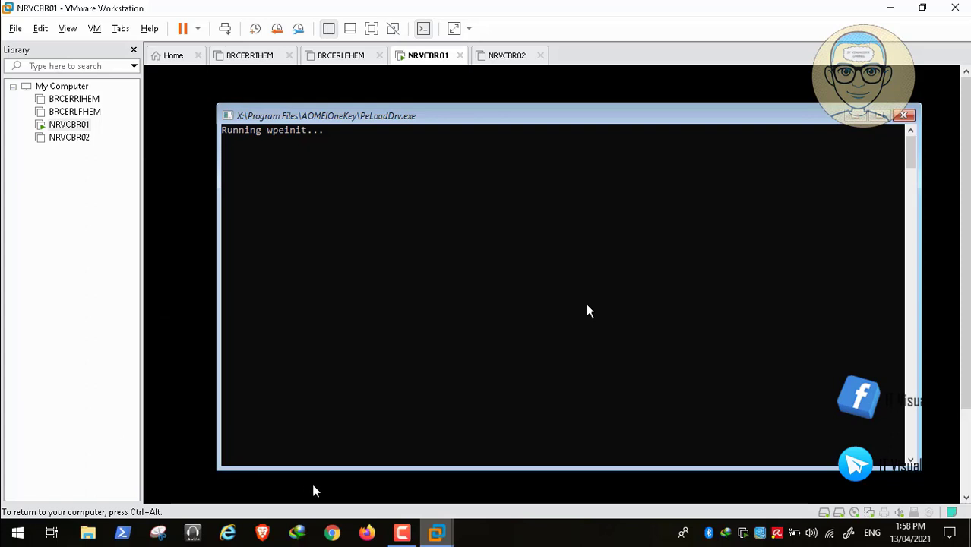
mouse_move(428, 516)
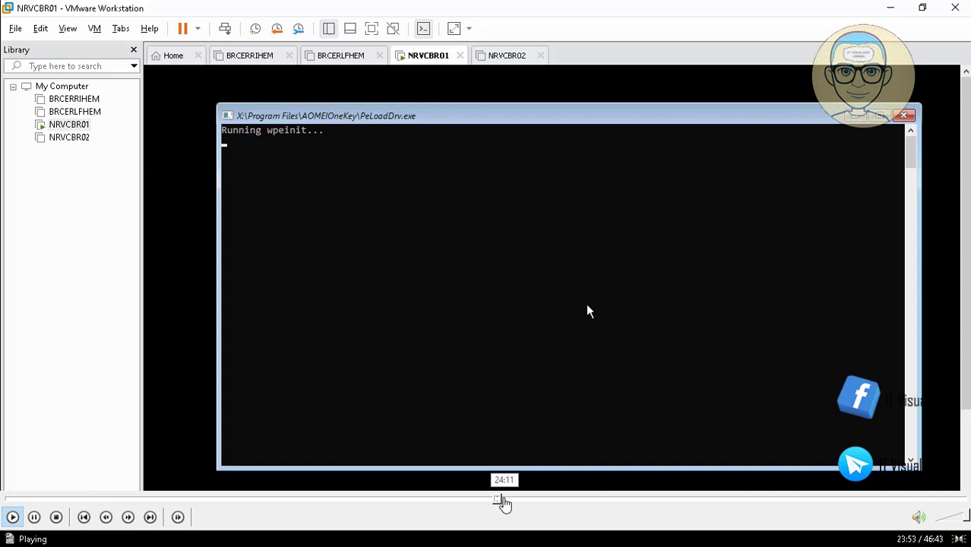
click(502, 499)
click(509, 499)
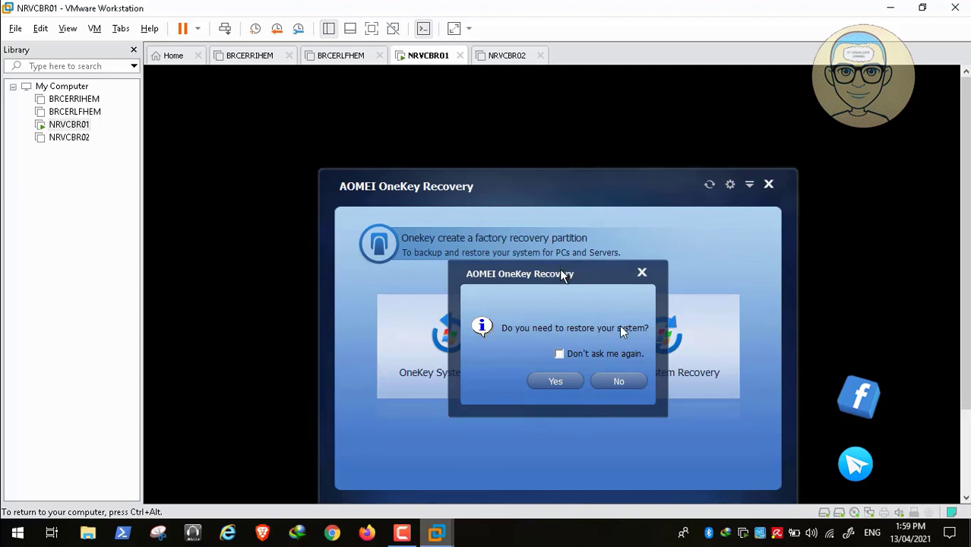
Step: Answer No to the prompt about restoring the system and close AOMEI OneKey Recovery
drag(563, 275, 559, 209)
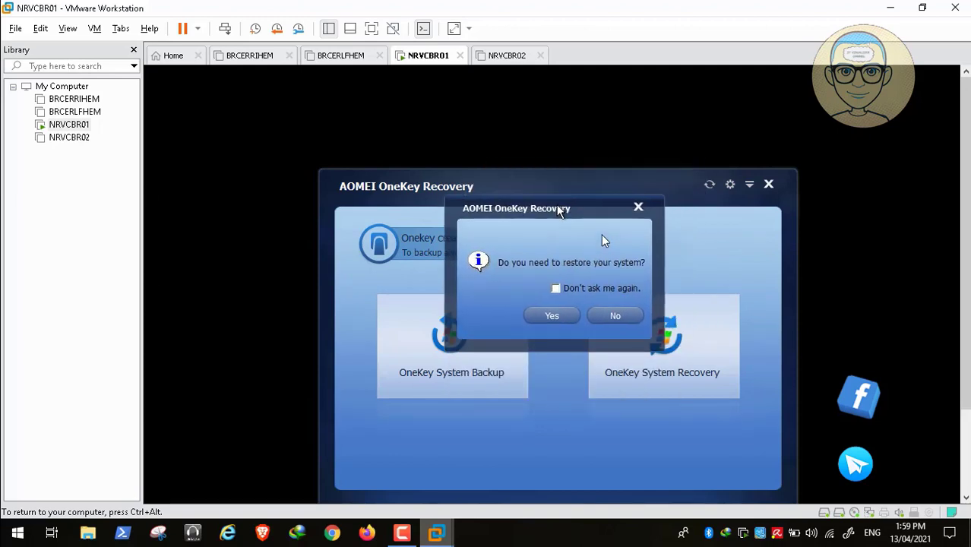
click(615, 317)
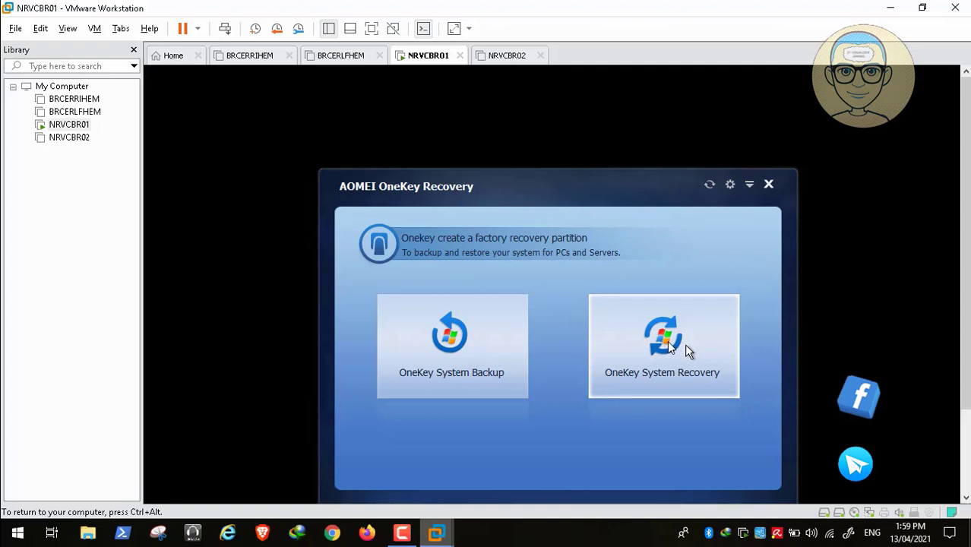
click(768, 185)
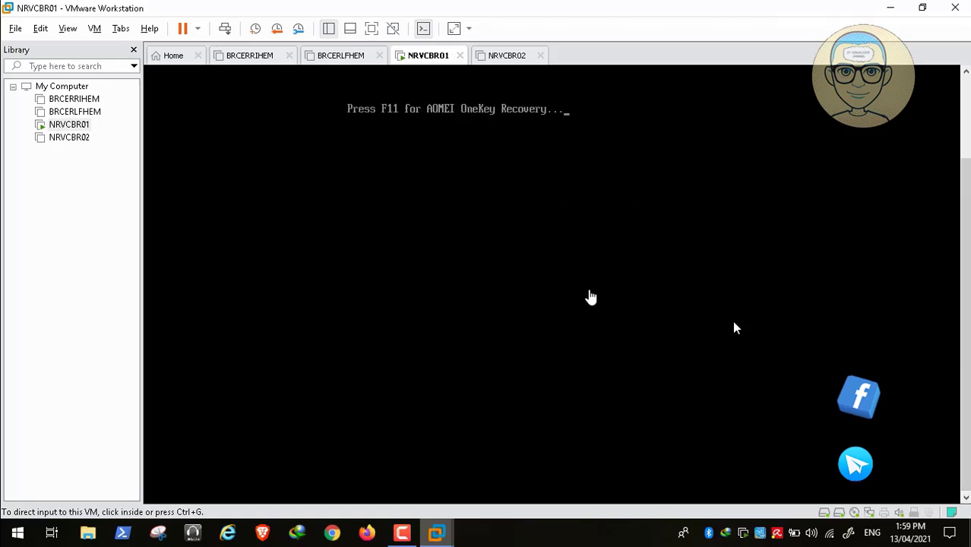
click(504, 283)
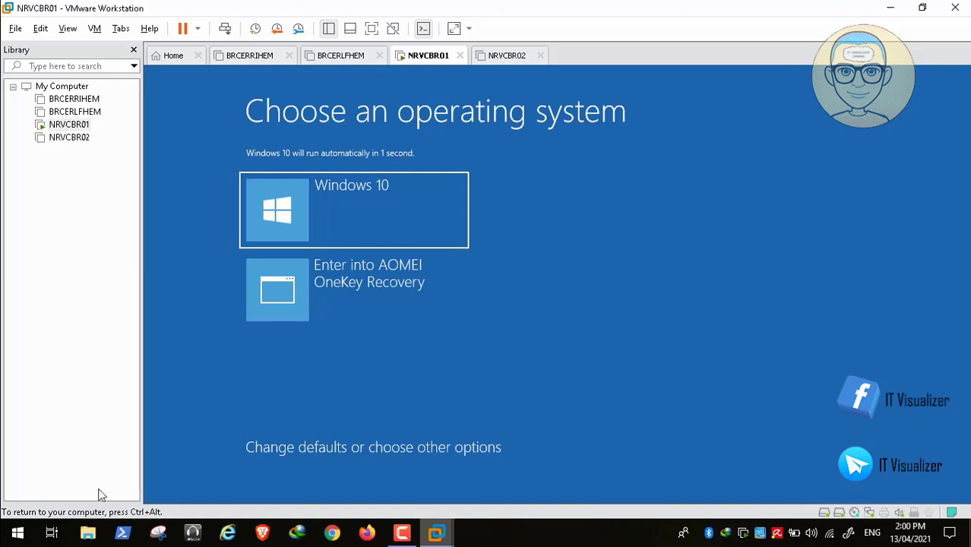
mouse_move(9, 539)
click(12, 518)
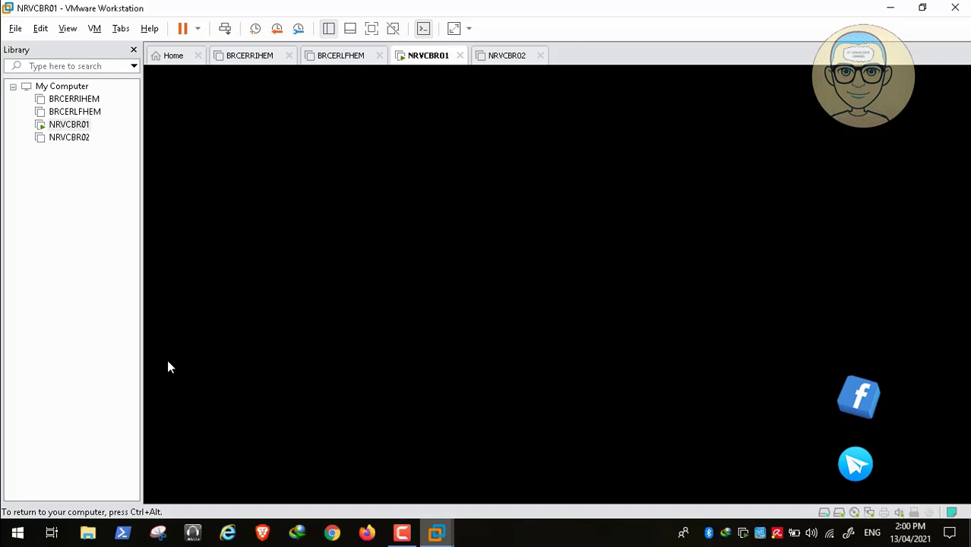
key(ctrl+alt)
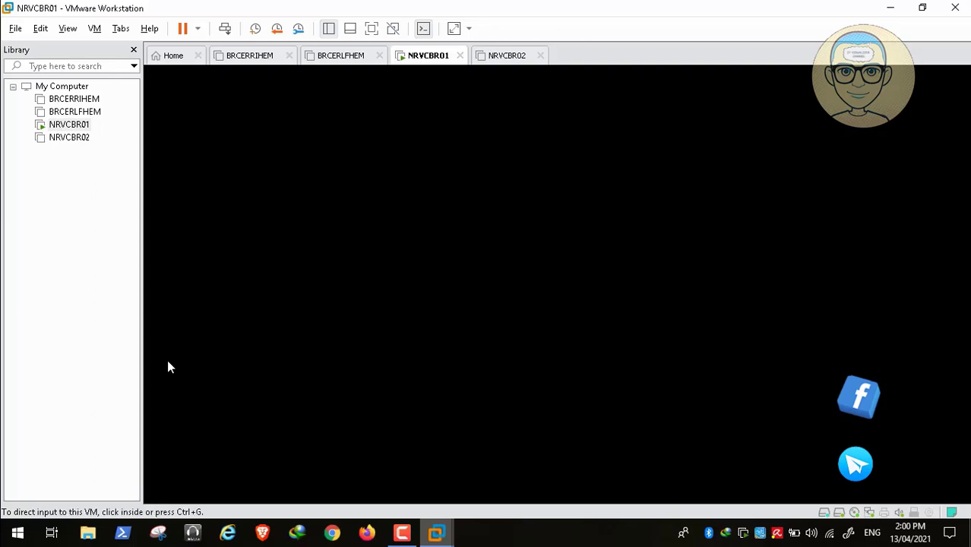
click(402, 536)
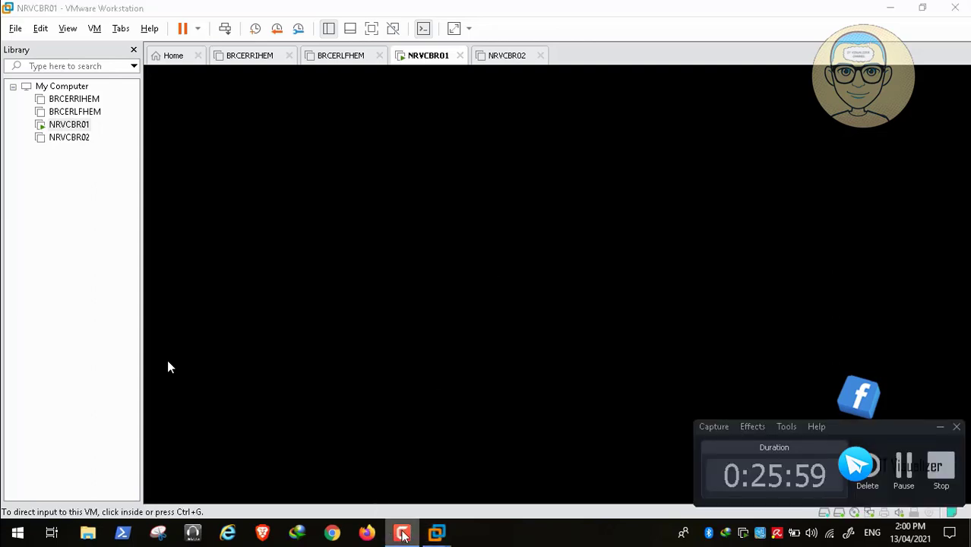
click(940, 430)
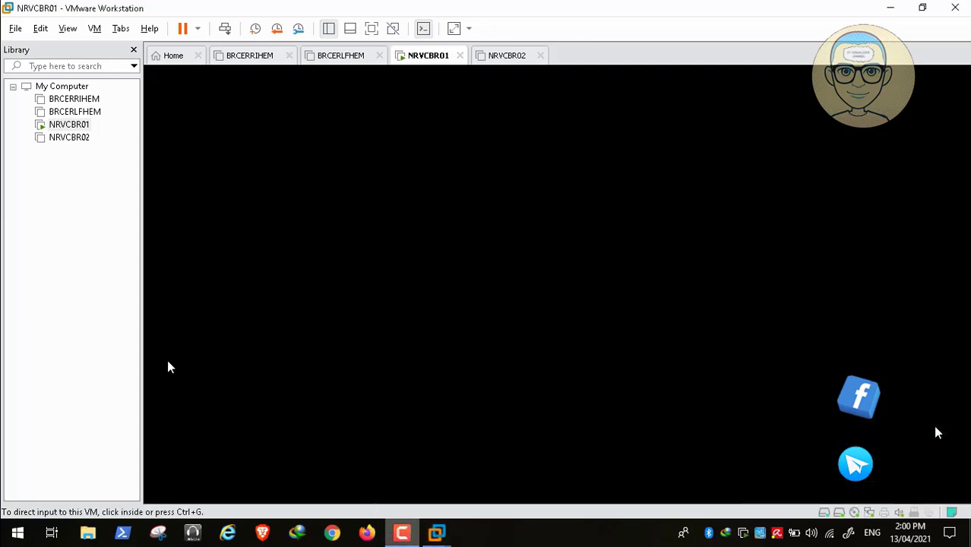
click(487, 294)
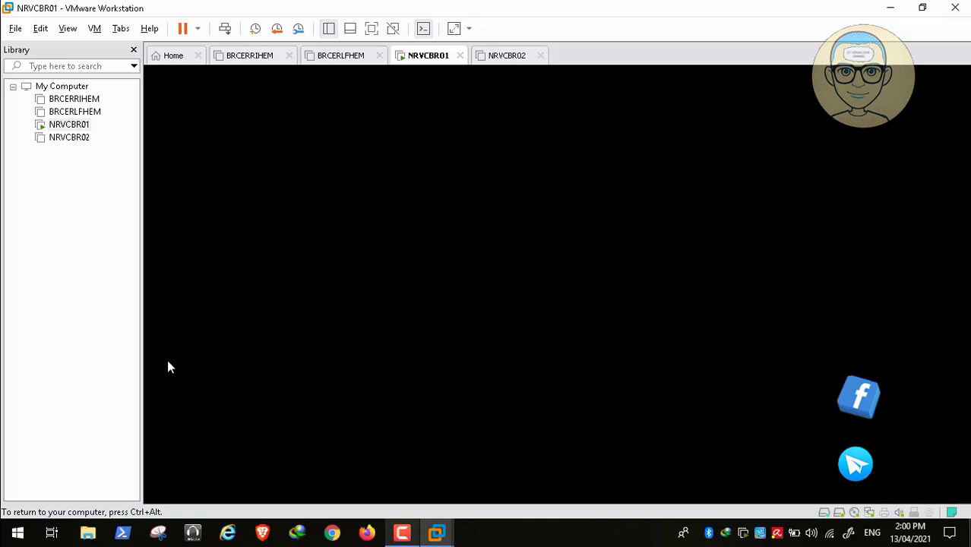
mouse_move(483, 507)
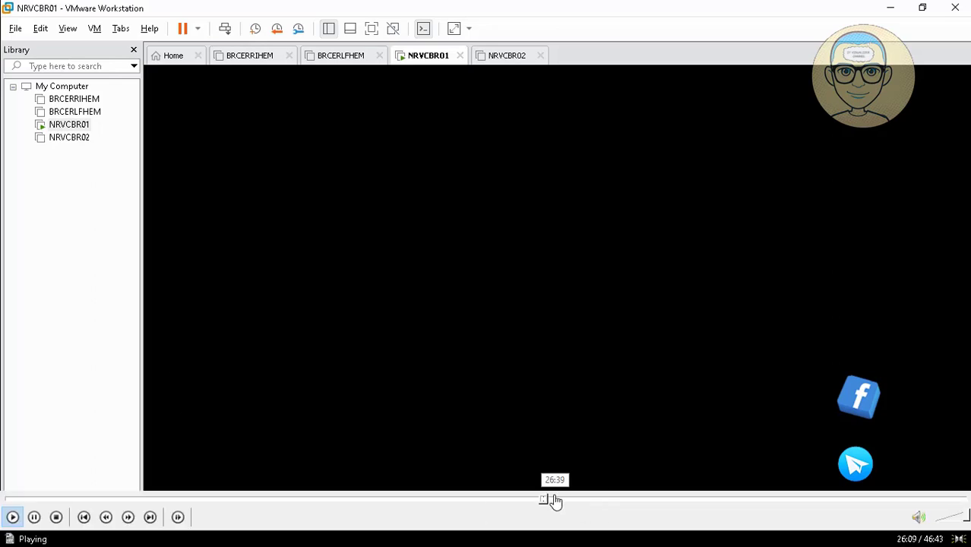
click(562, 499)
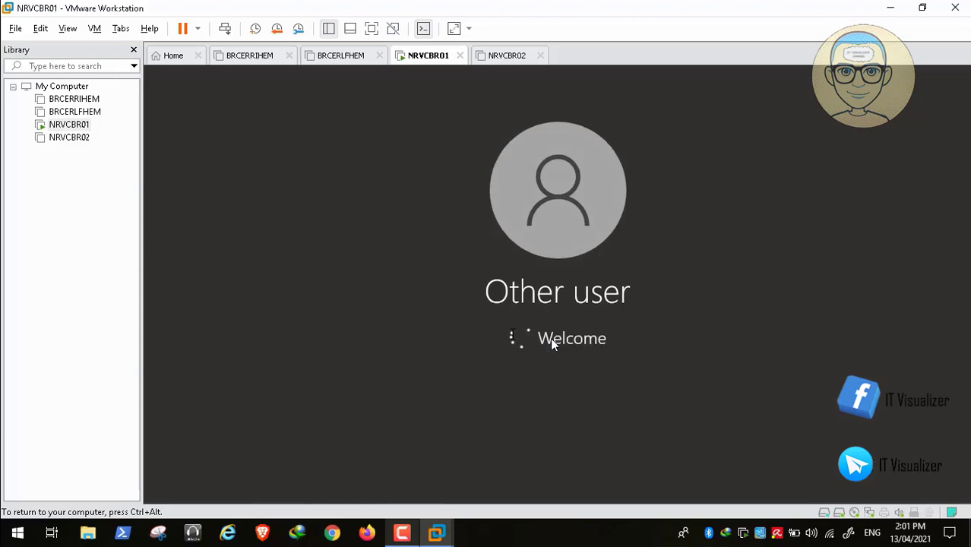
mouse_move(564, 501)
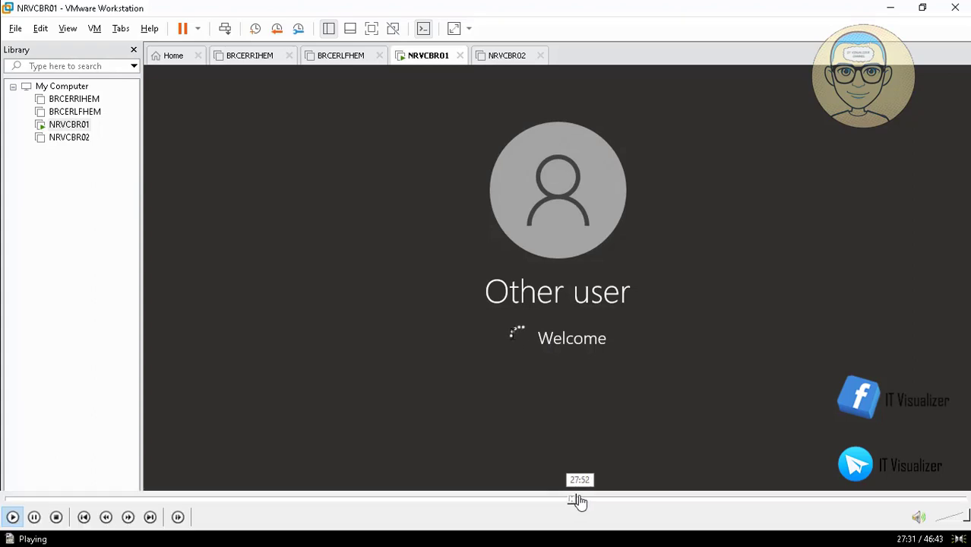
click(578, 502)
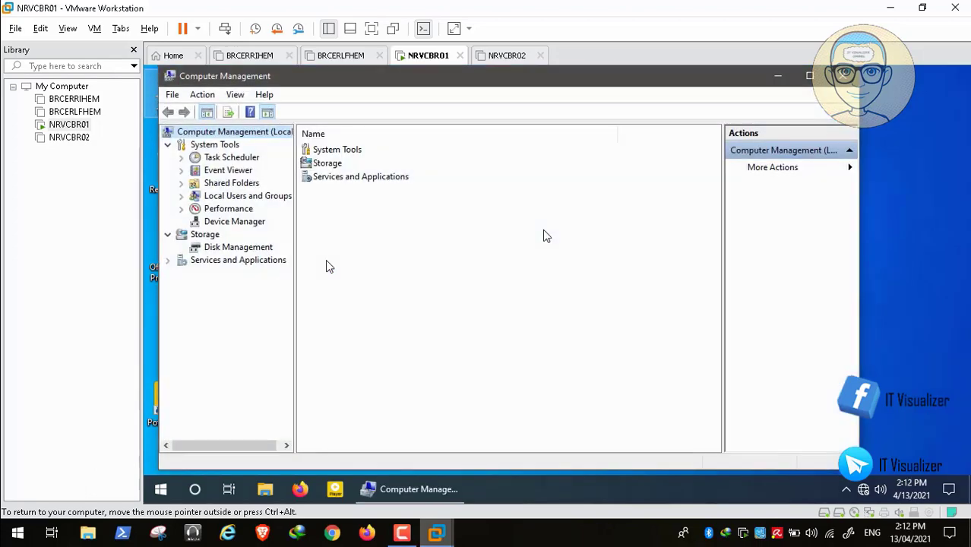
Step: Show Disk Management and inspect the AOMEI and AOMEI Recovery partitions on Disk 0
click(243, 250)
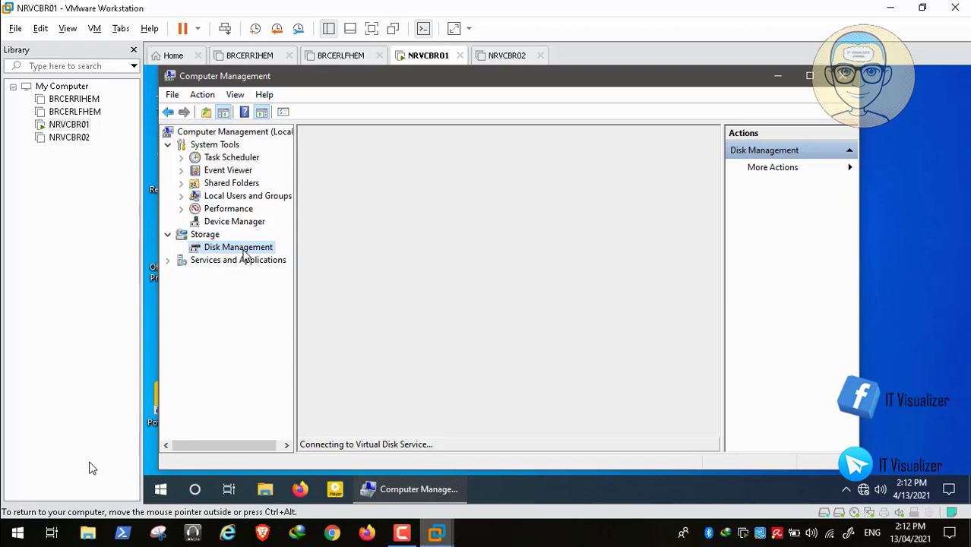
mouse_move(36, 513)
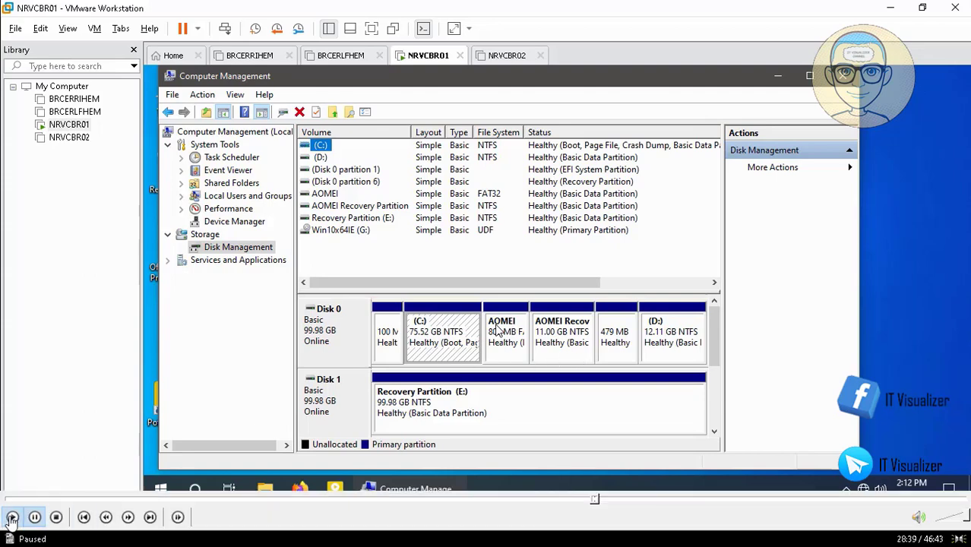
click(11, 518)
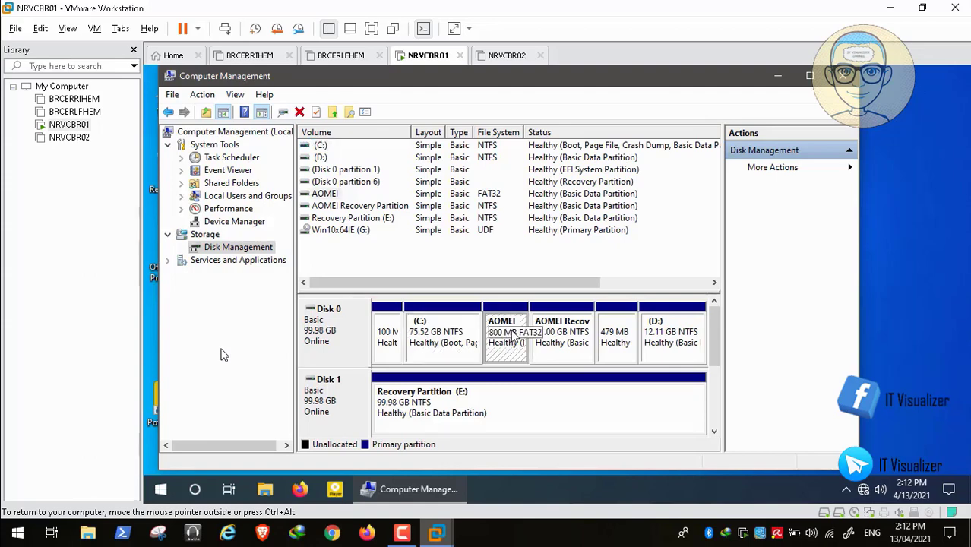
click(562, 357)
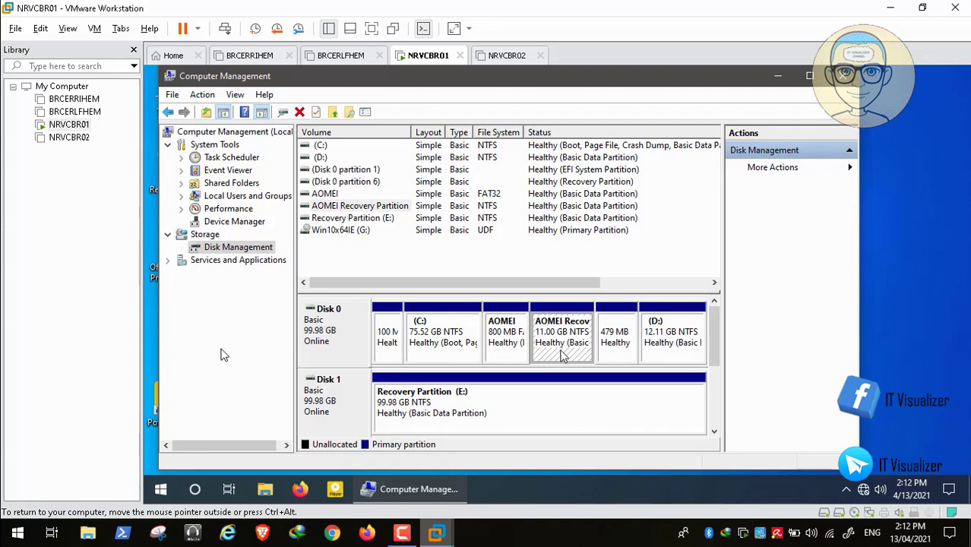
mouse_move(573, 507)
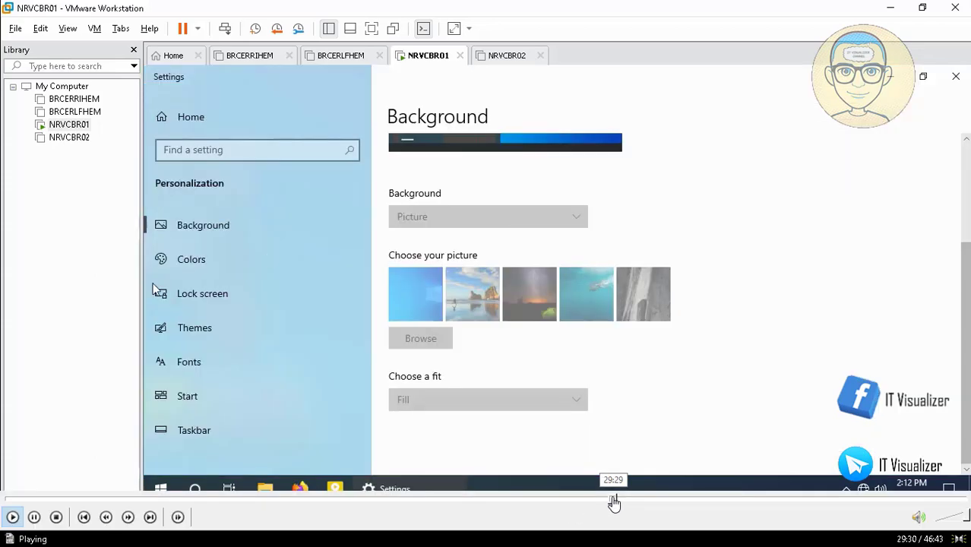
click(612, 502)
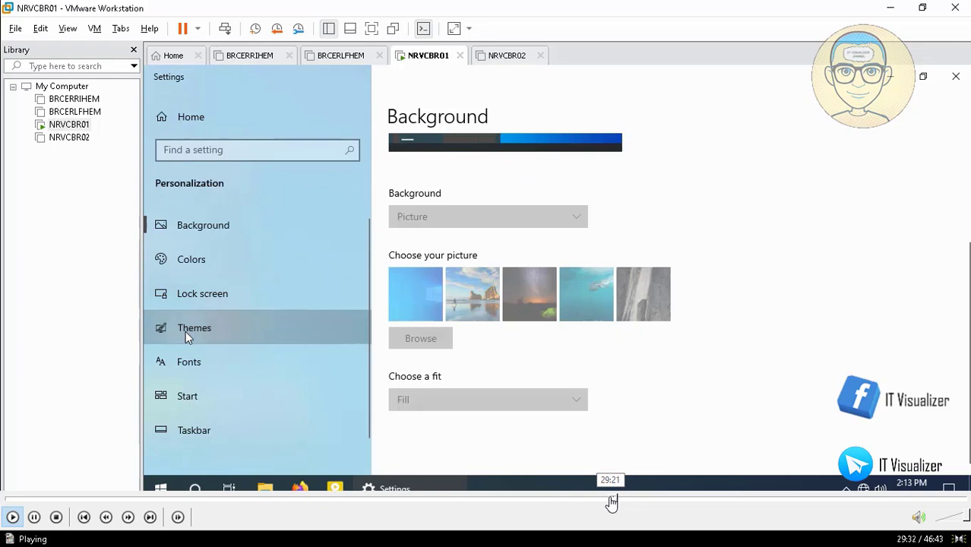
click(612, 502)
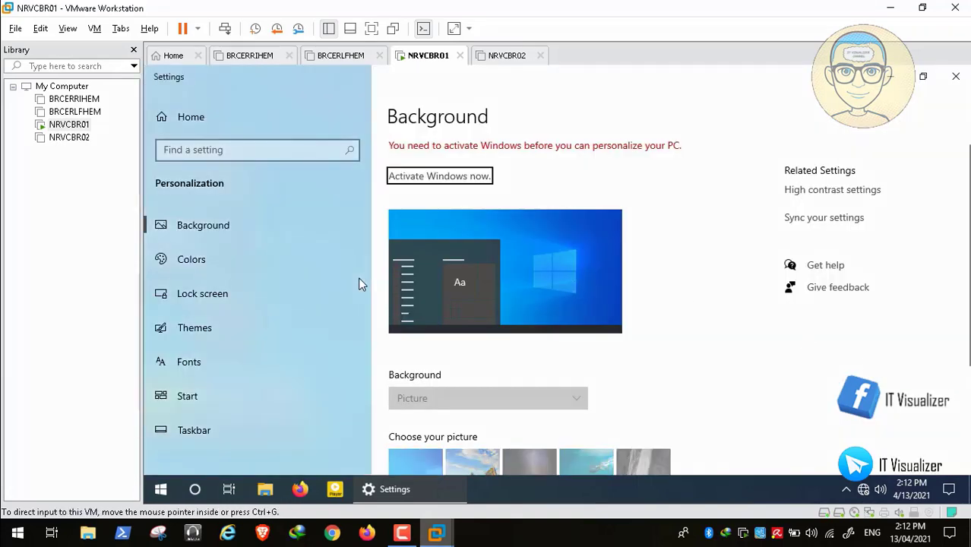
Step: Enable the User's Files, Control Panel and Network desktop icons through the Themes settings, apply the change and close Settings
scroll(565, 277, down, 3)
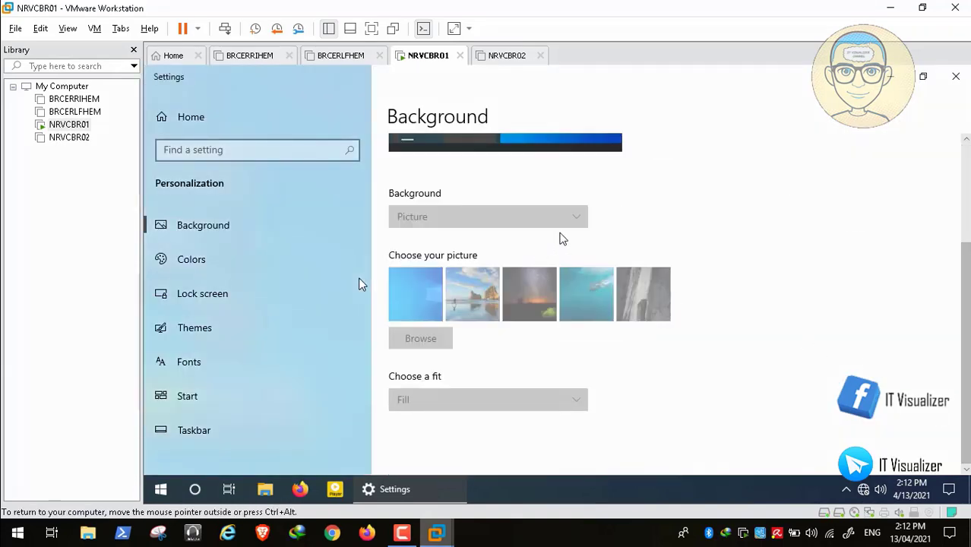
click(187, 335)
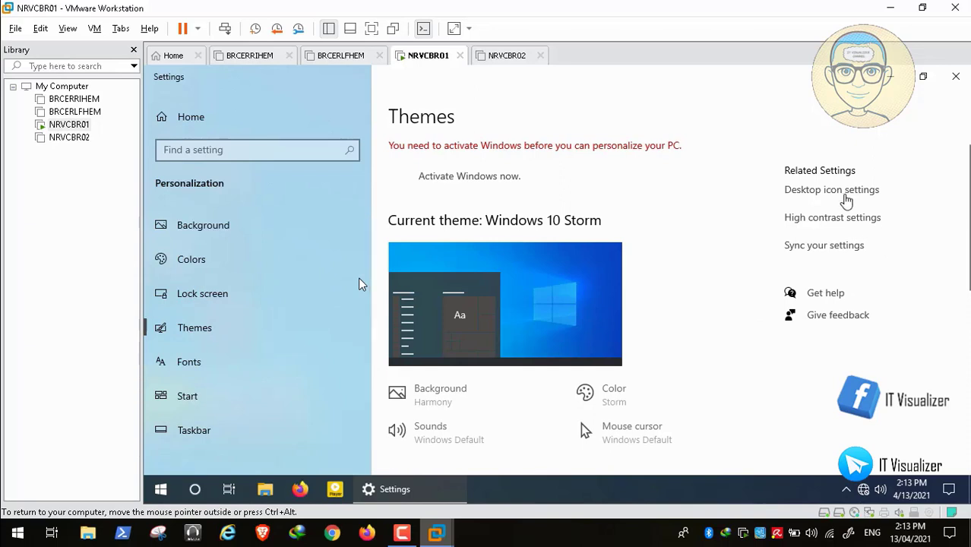
click(843, 196)
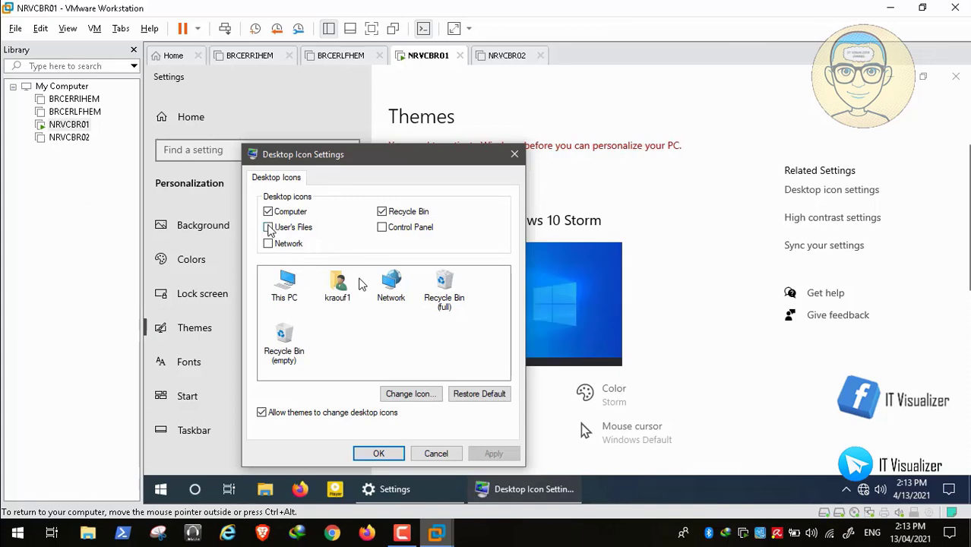
click(269, 228)
click(381, 228)
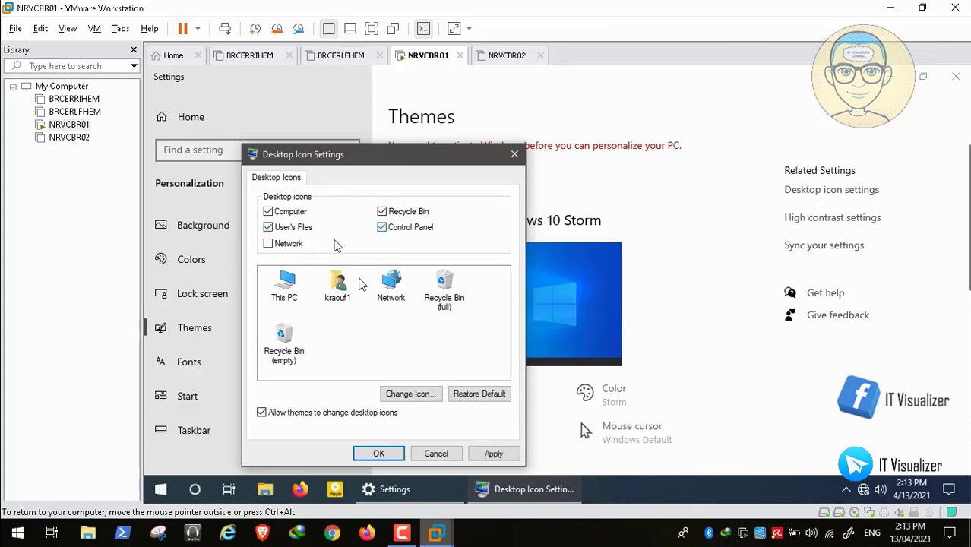
click(269, 244)
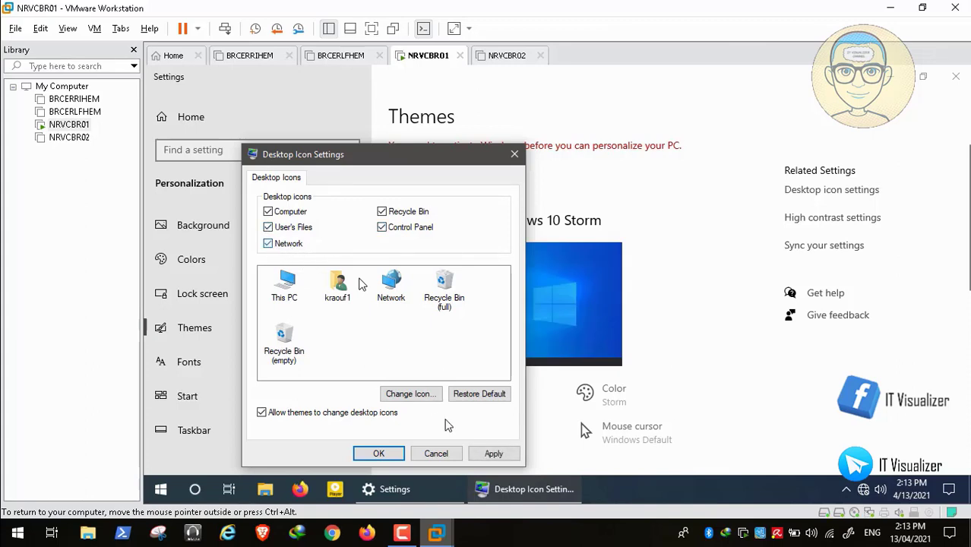
click(487, 454)
click(379, 454)
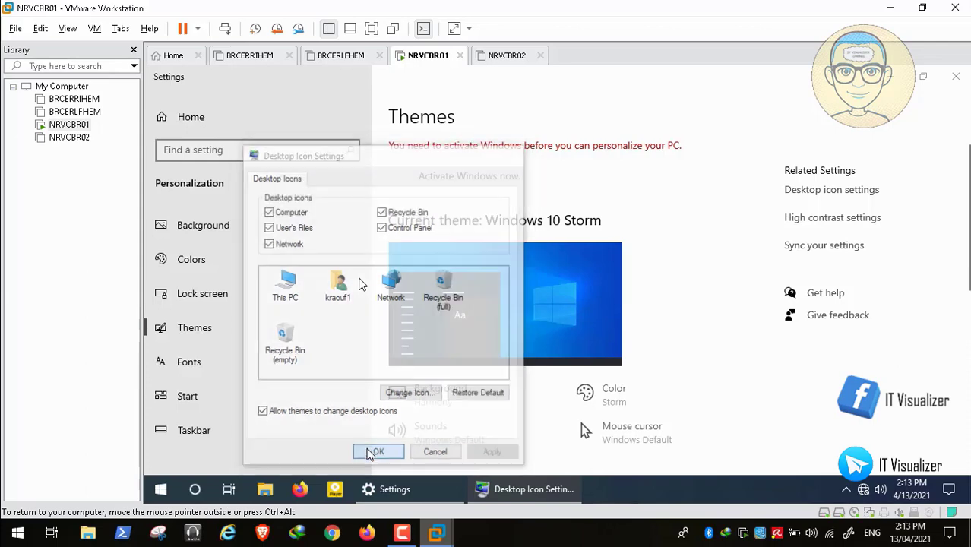
click(956, 76)
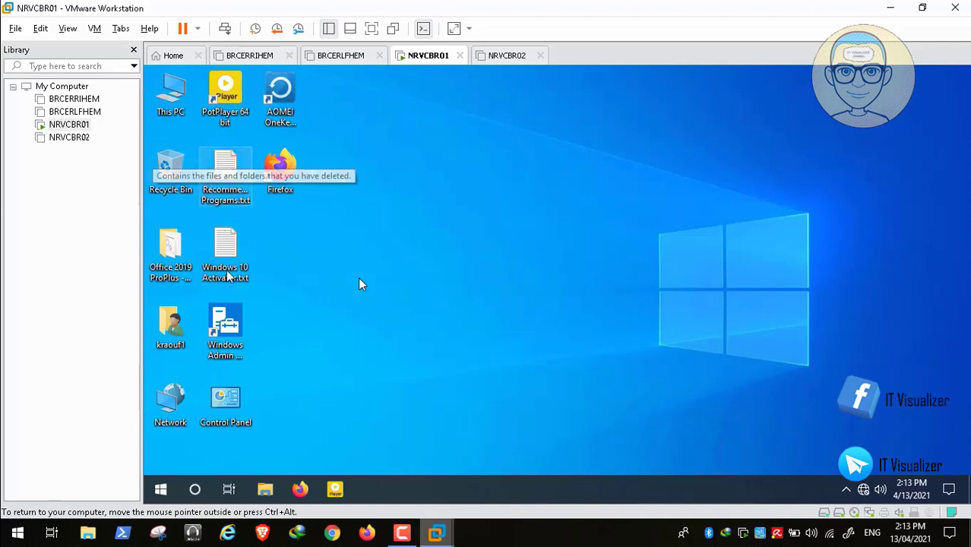
Step: Open Programs and Features from the Control Panel and try to change the Microsoft Edge installation
double_click(219, 405)
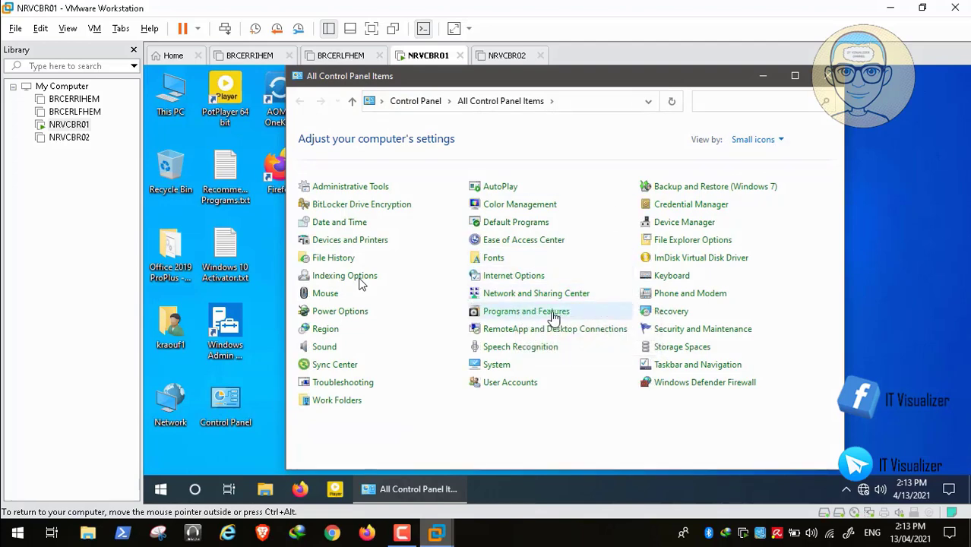
click(553, 317)
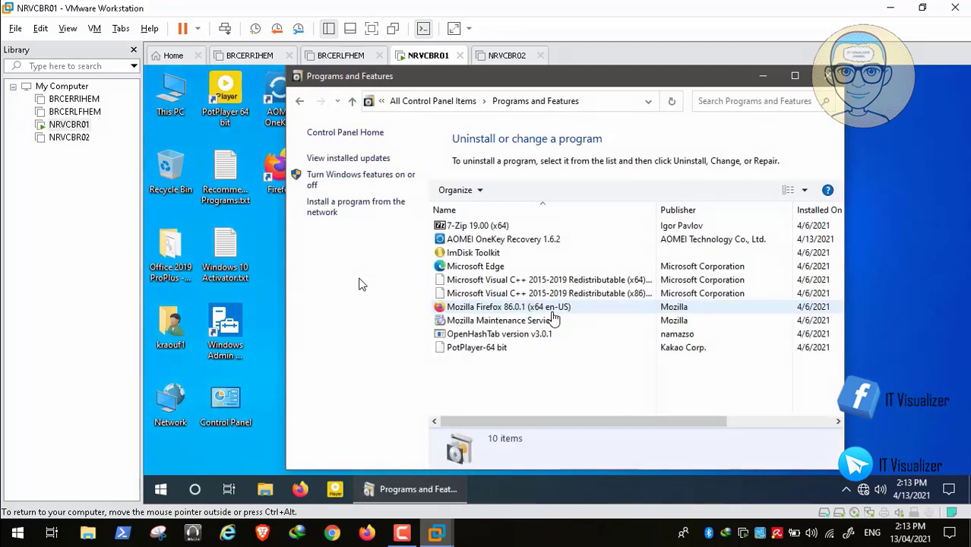
click(499, 267)
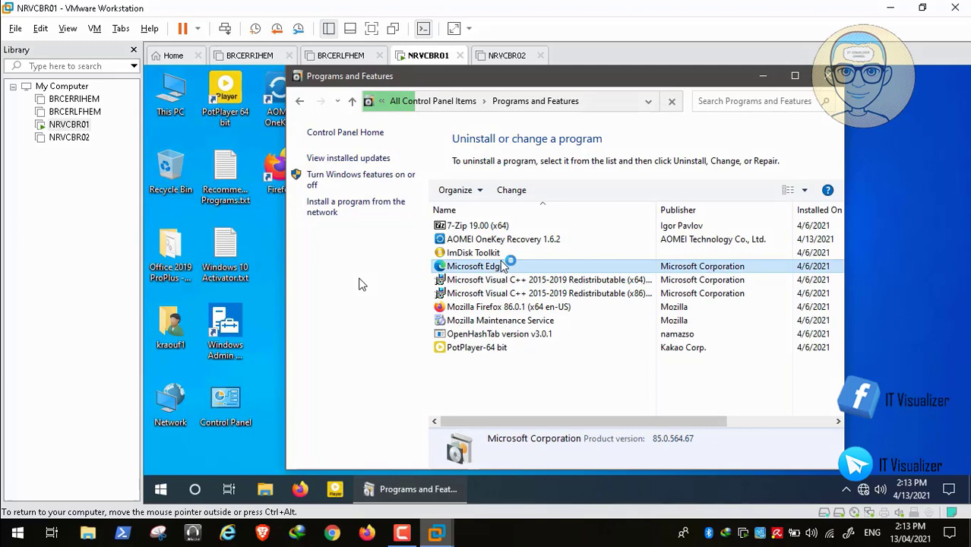
click(515, 190)
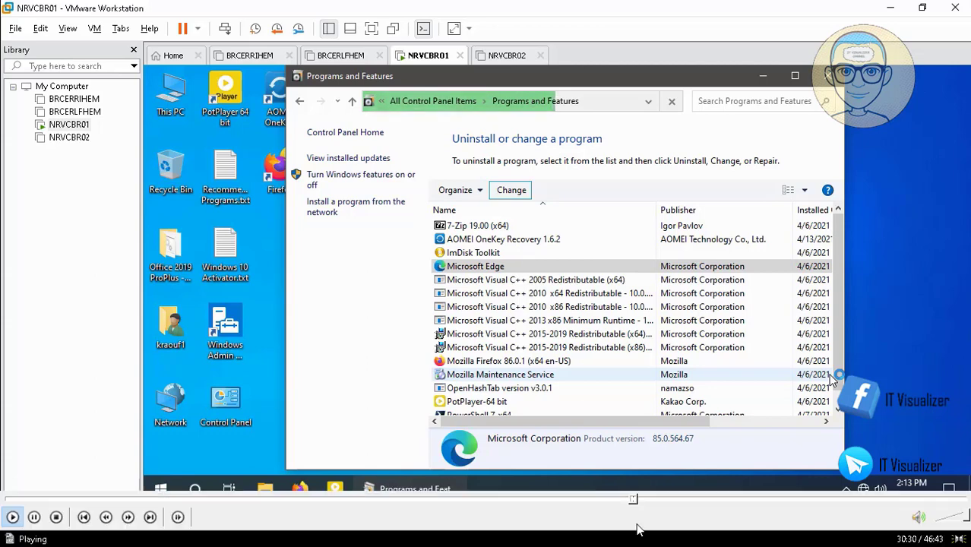
click(637, 500)
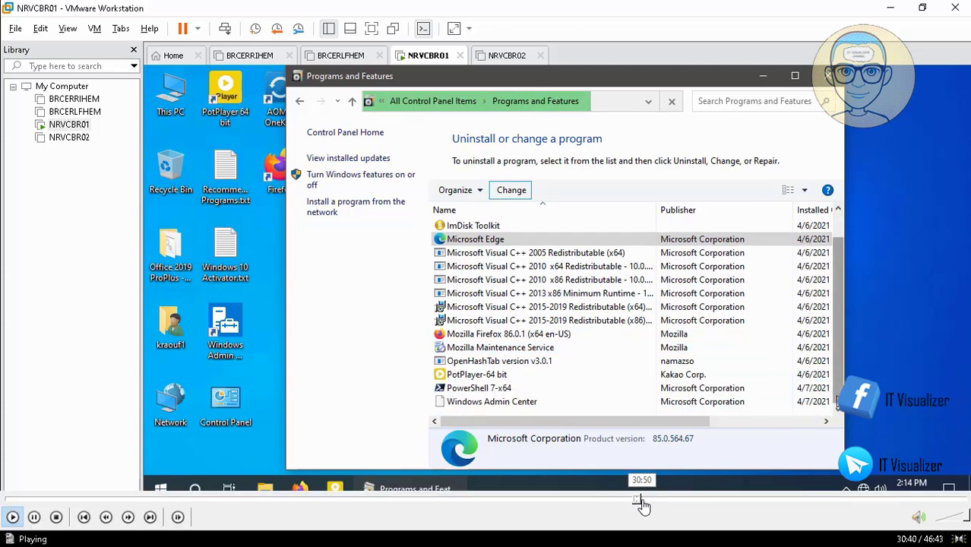
click(648, 500)
click(649, 500)
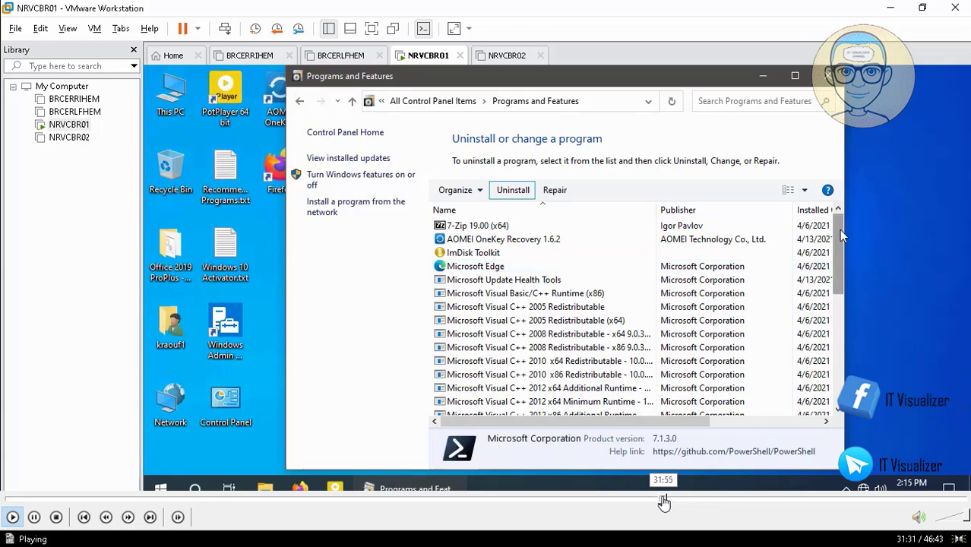
click(663, 501)
click(667, 500)
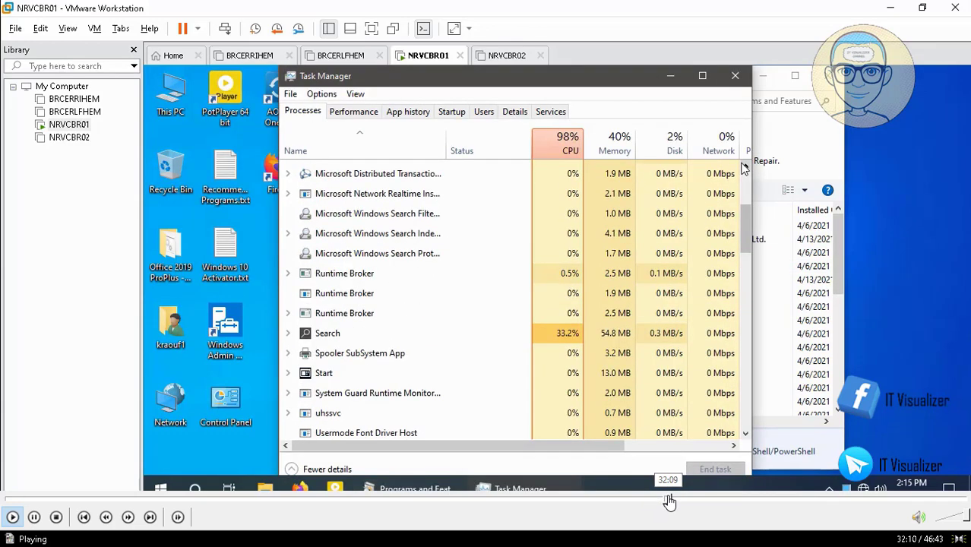
click(681, 501)
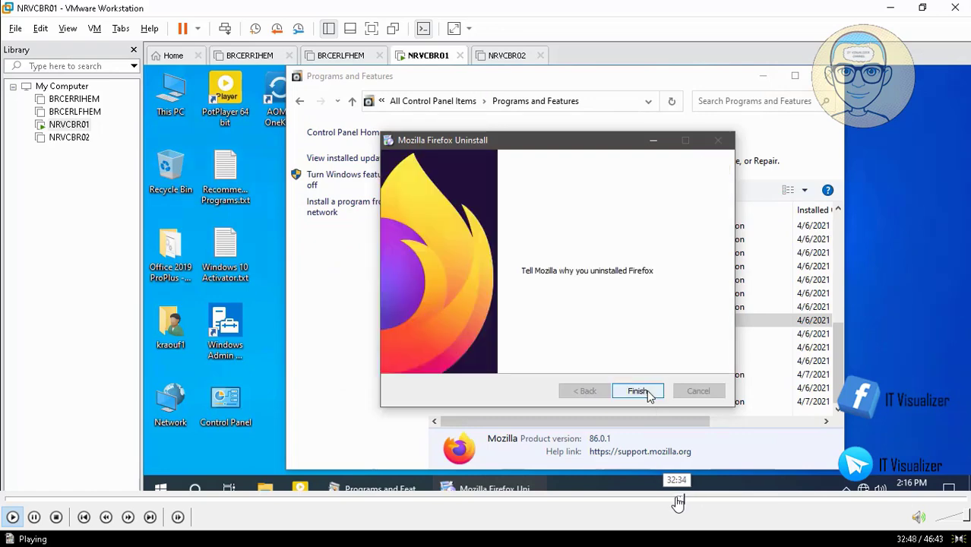
click(677, 501)
click(673, 501)
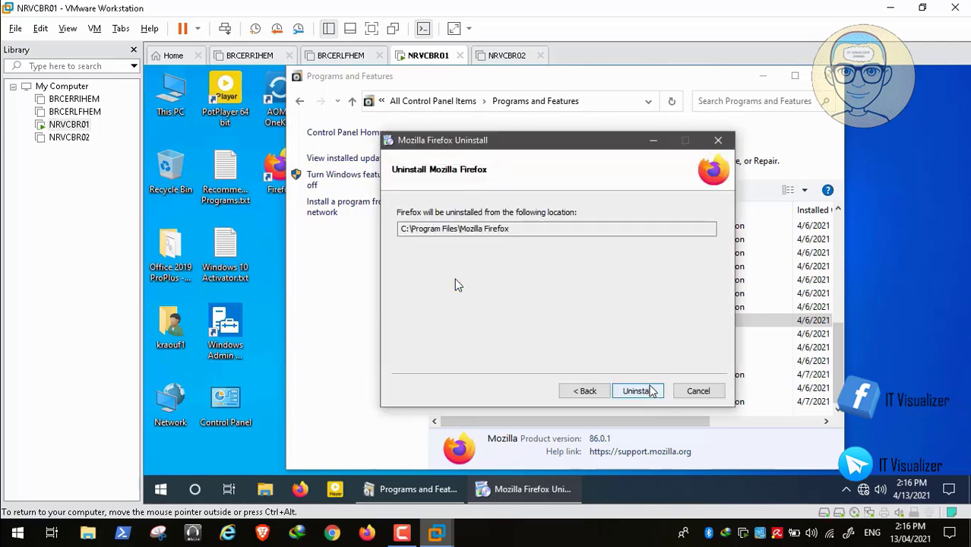
Step: Uninstall Mozilla Firefox from C:\Program Files\Mozilla Firefox and finish the uninstall wizard
click(638, 391)
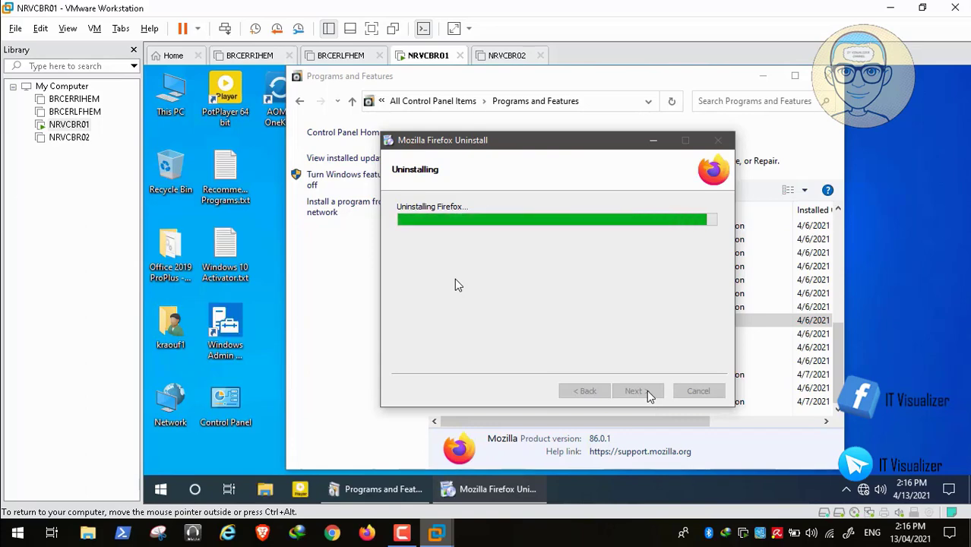
click(638, 391)
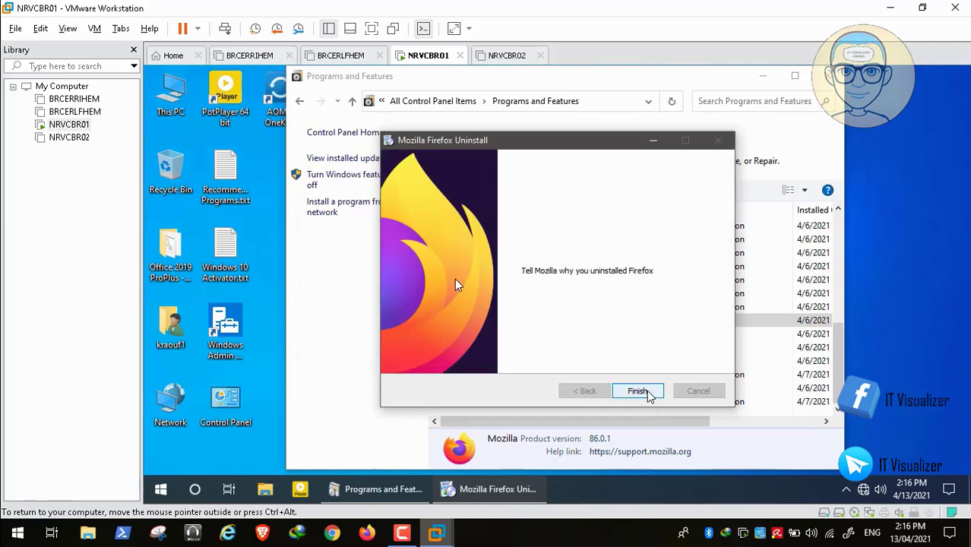
click(639, 391)
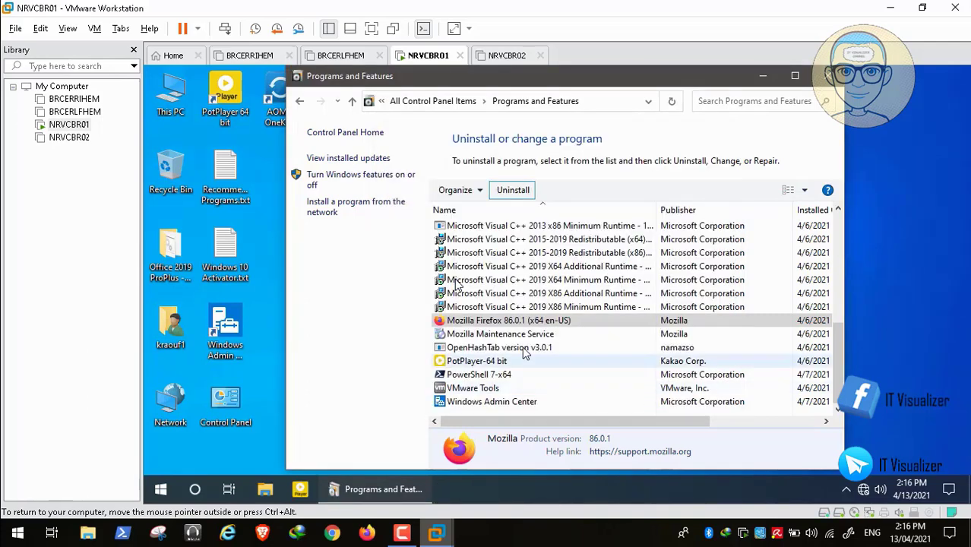
Step: Uninstall PowerShell 7-x64, confirm its removal, and return to the start of the installed programs list
click(491, 377)
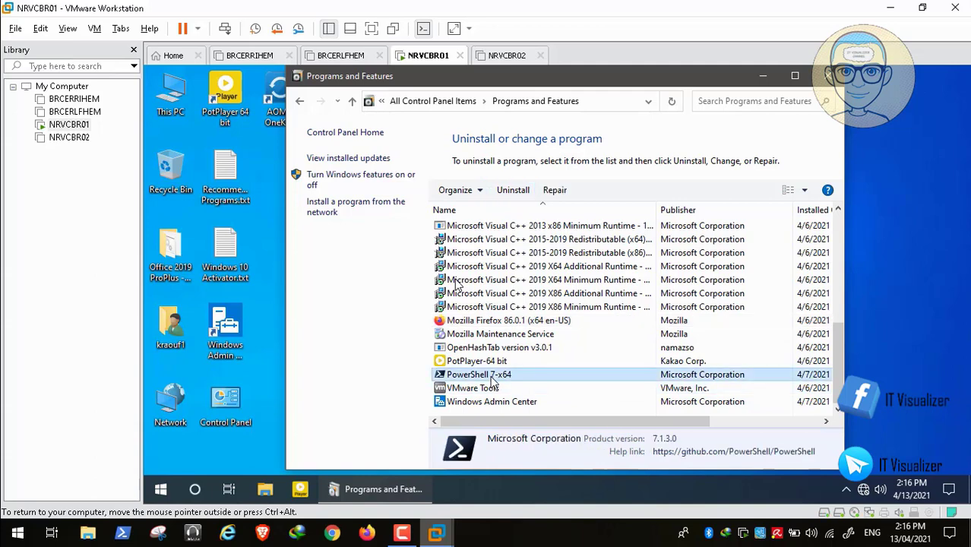
click(524, 192)
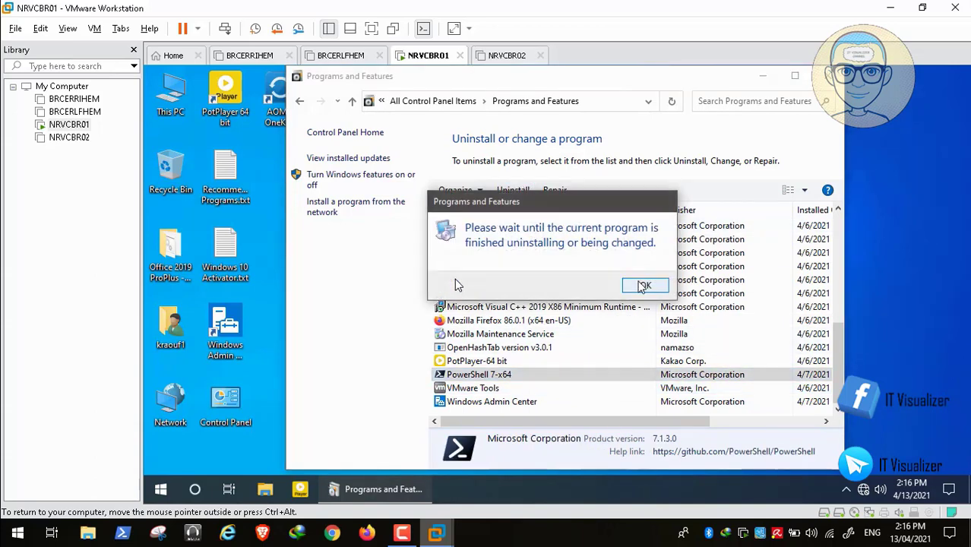
click(642, 285)
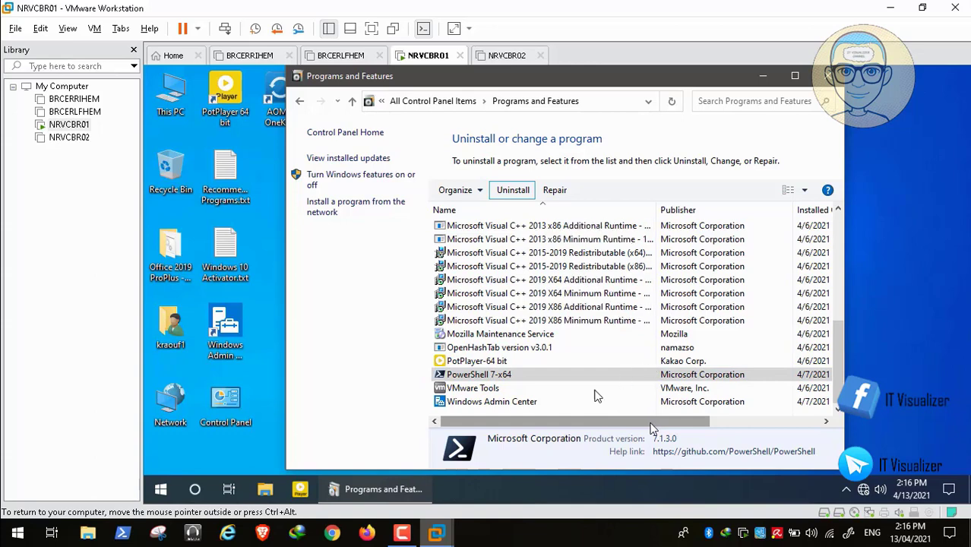
click(520, 192)
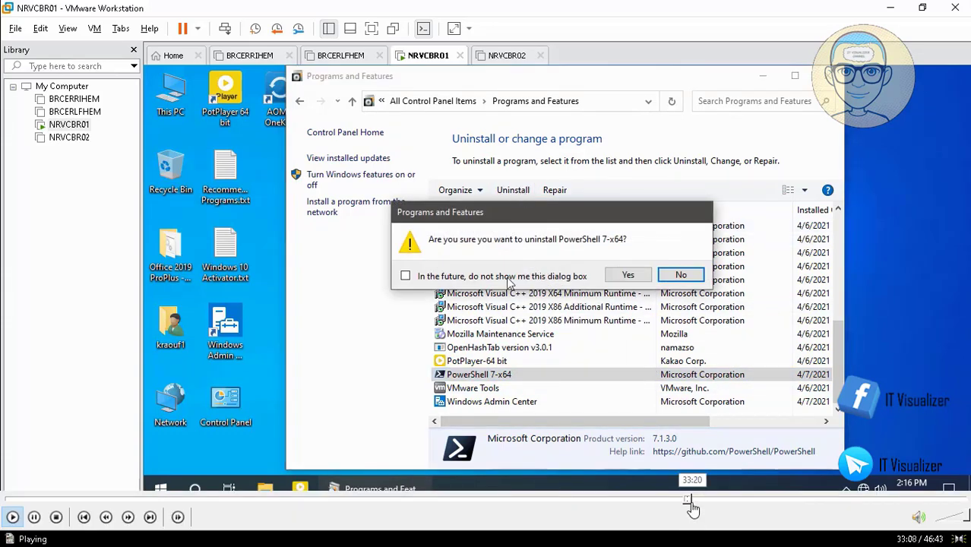
click(624, 275)
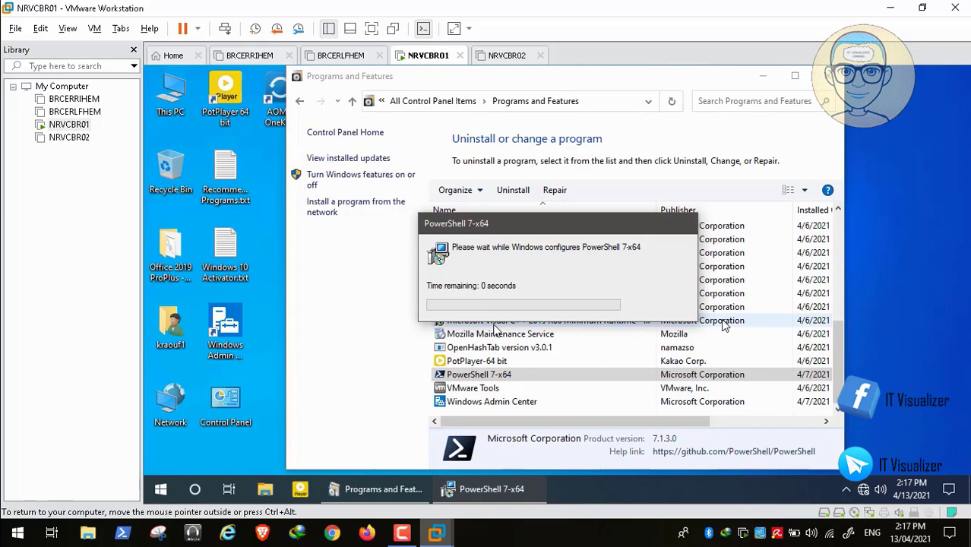
click(837, 219)
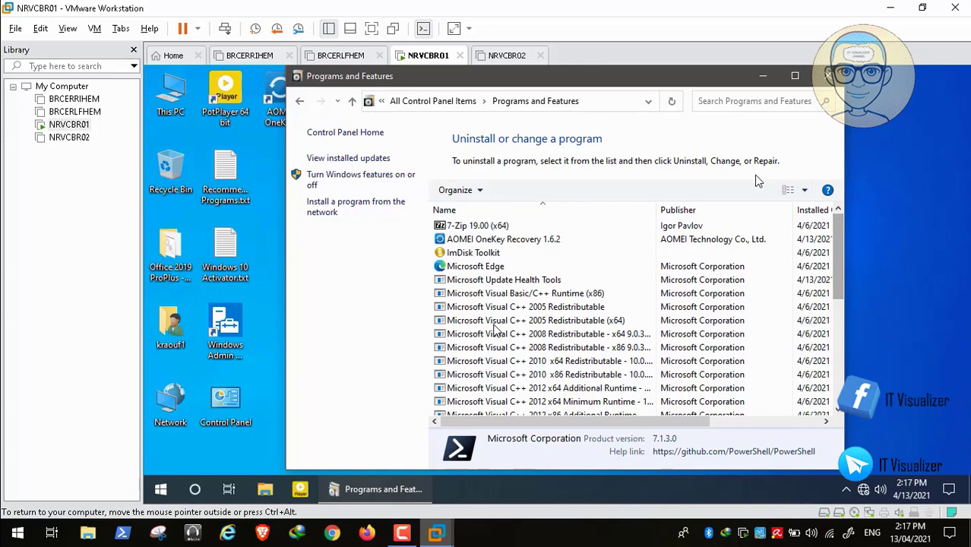
Step: Close Programs and Features, then restart the NRVCBR01 guest and request AOMEI OneKey Recovery at its startup prompt
click(828, 76)
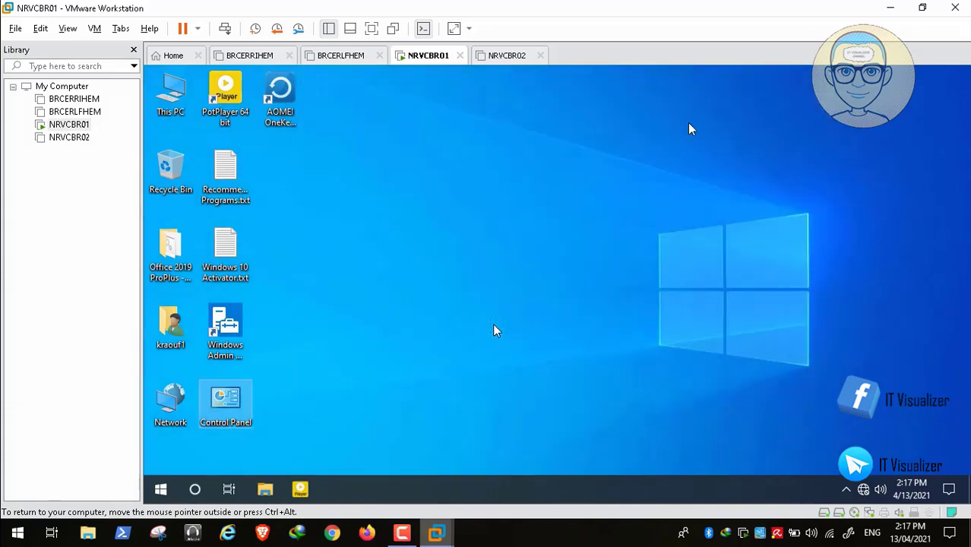
right_click(159, 494)
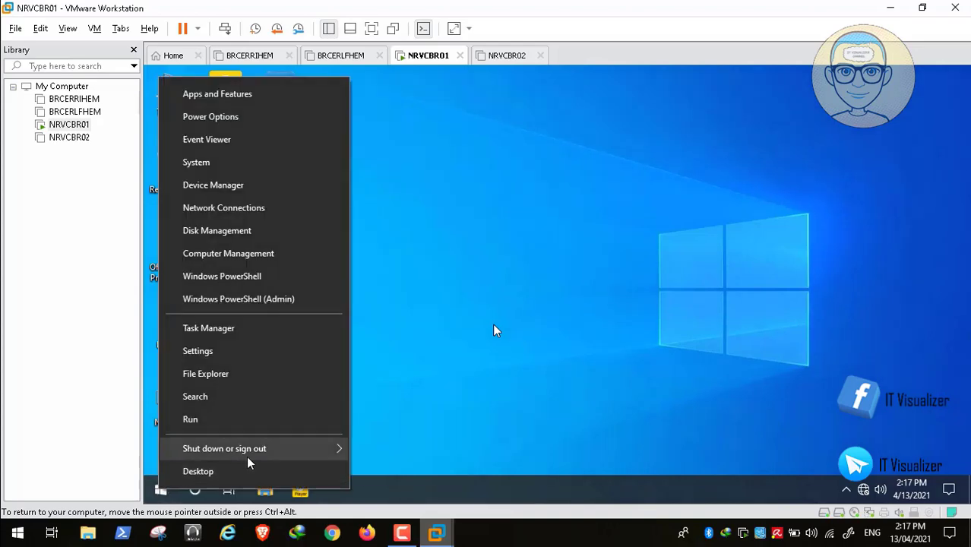
click(384, 445)
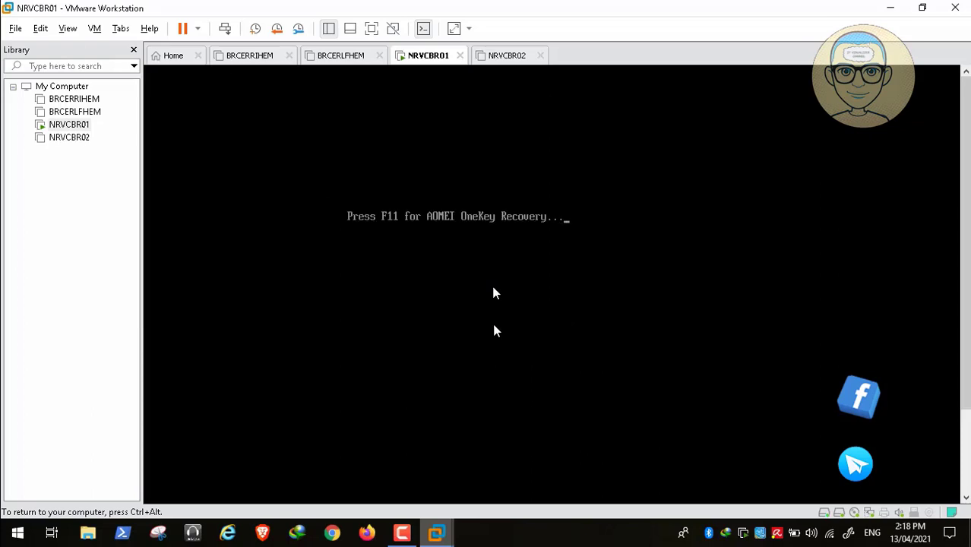
key(F11)
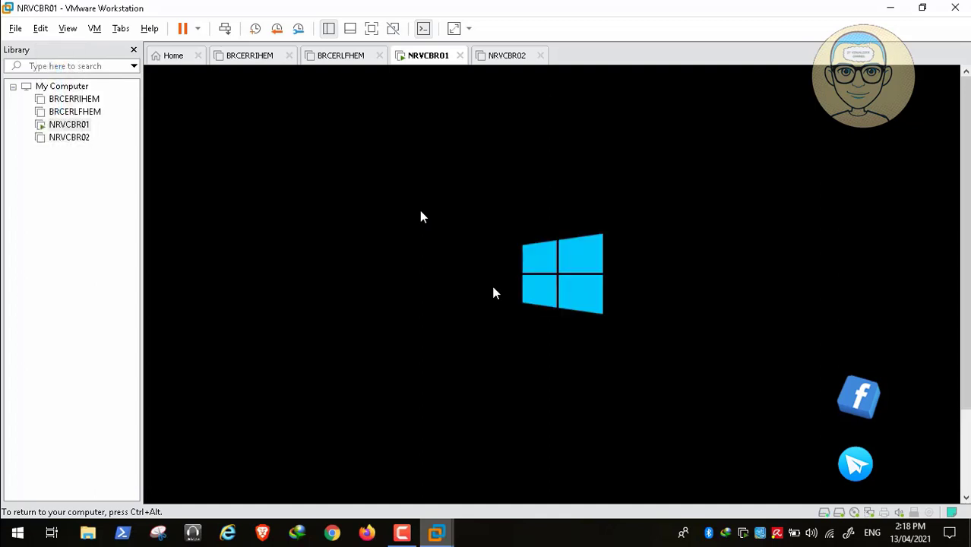
key(ctrl+alt)
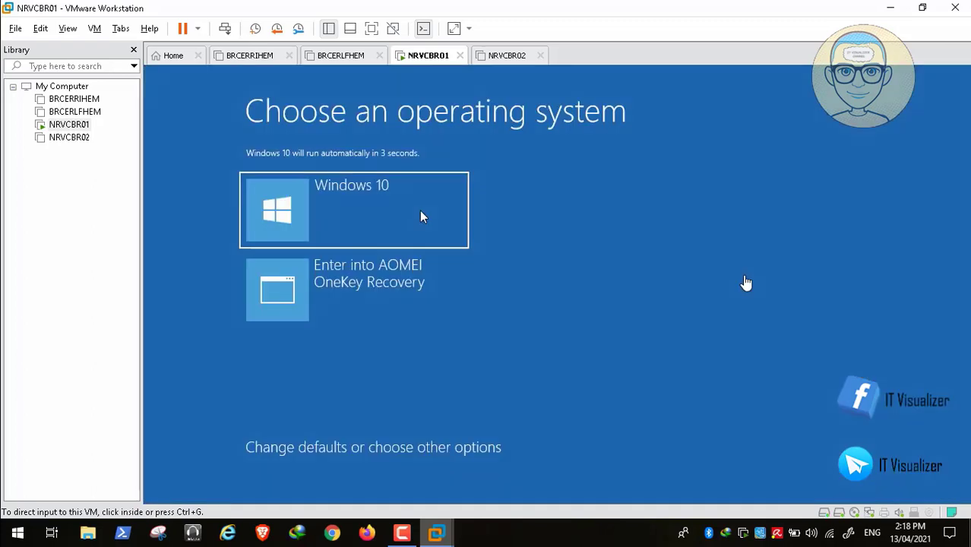
Step: Choose Enter into AOMEI OneKey Recovery as the operating system to start in the NRVCBR01 guest
click(673, 288)
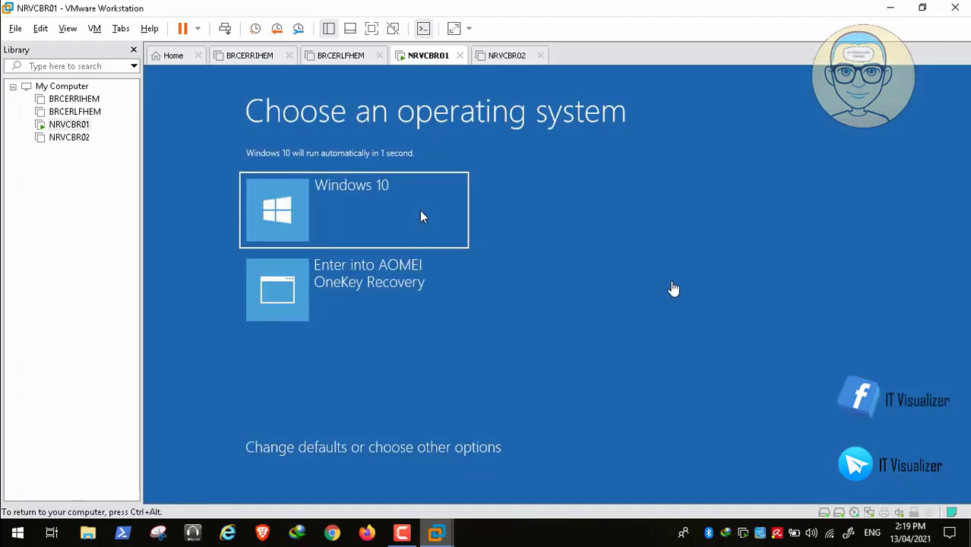
key(Down)
key(Return)
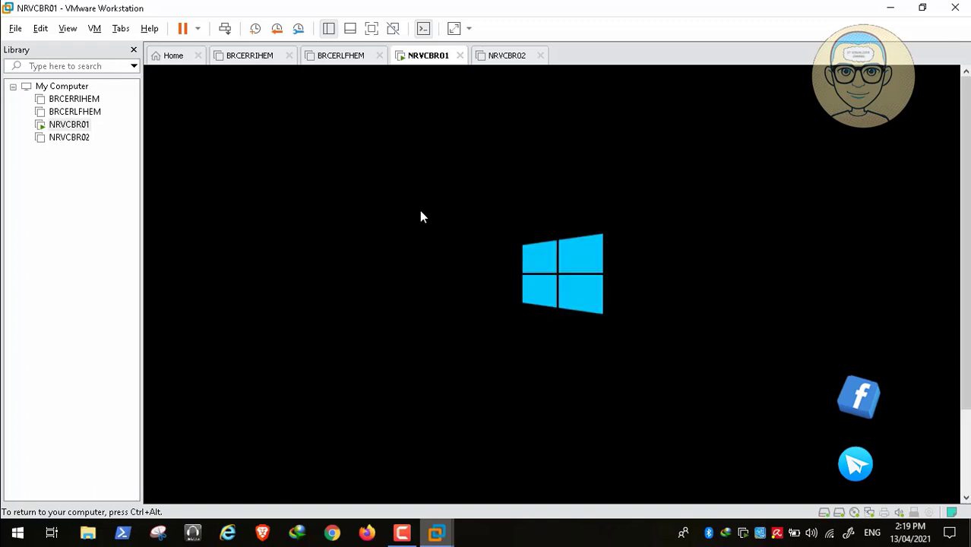
key(ctrl+alt)
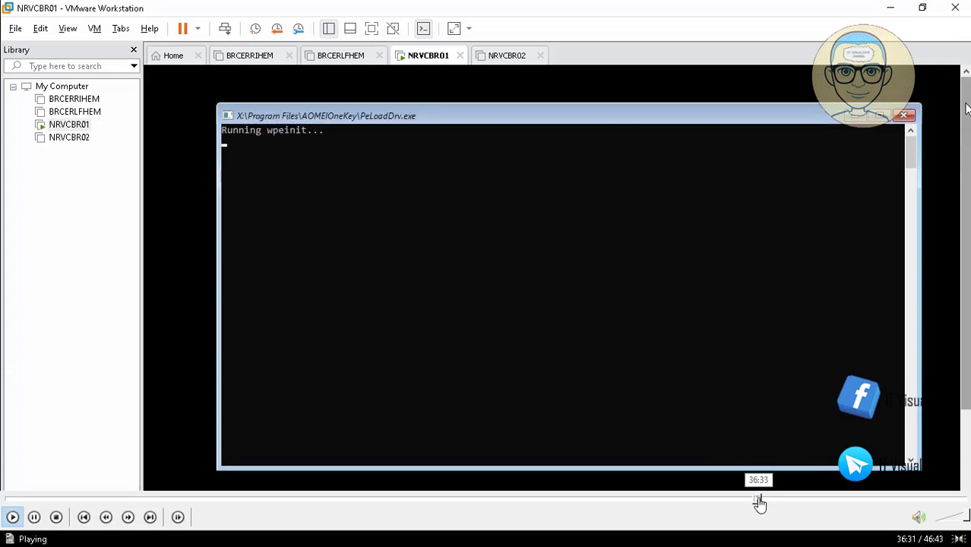
click(767, 502)
click(773, 502)
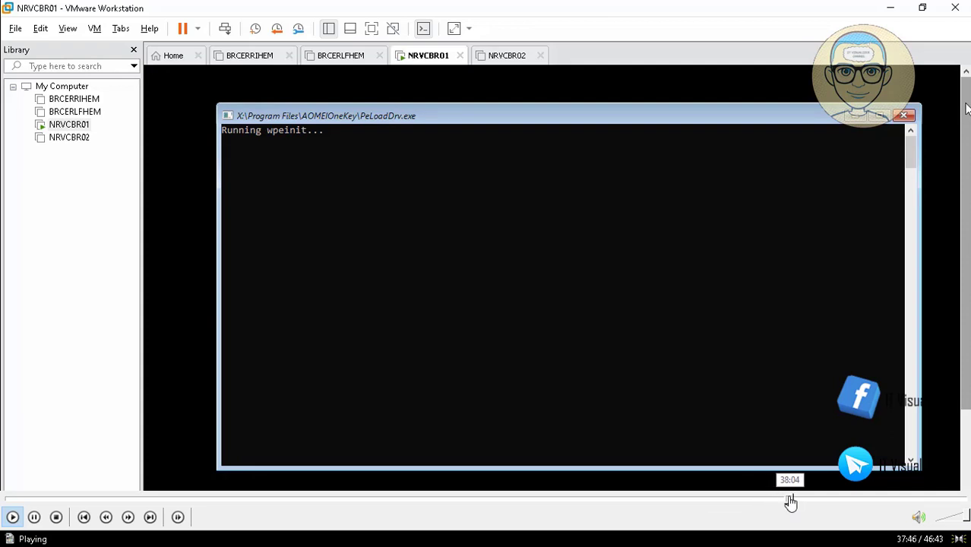
click(790, 502)
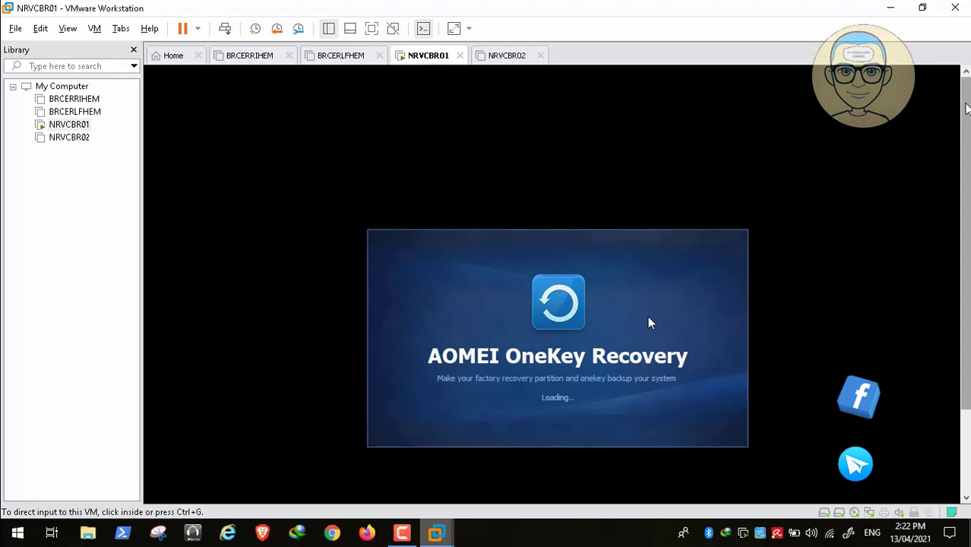
mouse_move(798, 498)
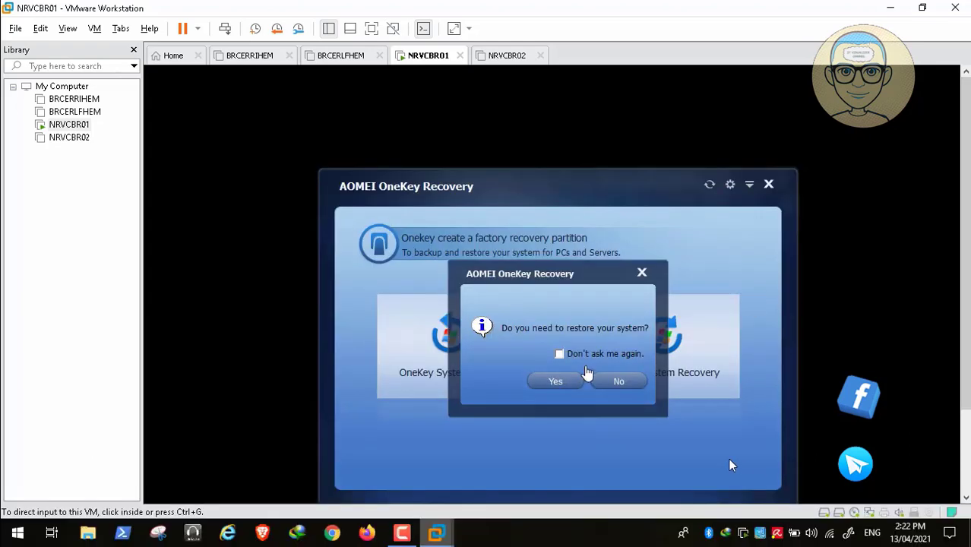
Step: Agree to restore the system from the AOMEI OneKey Recovery partition and start the restore to the original location on Disk 0
click(575, 314)
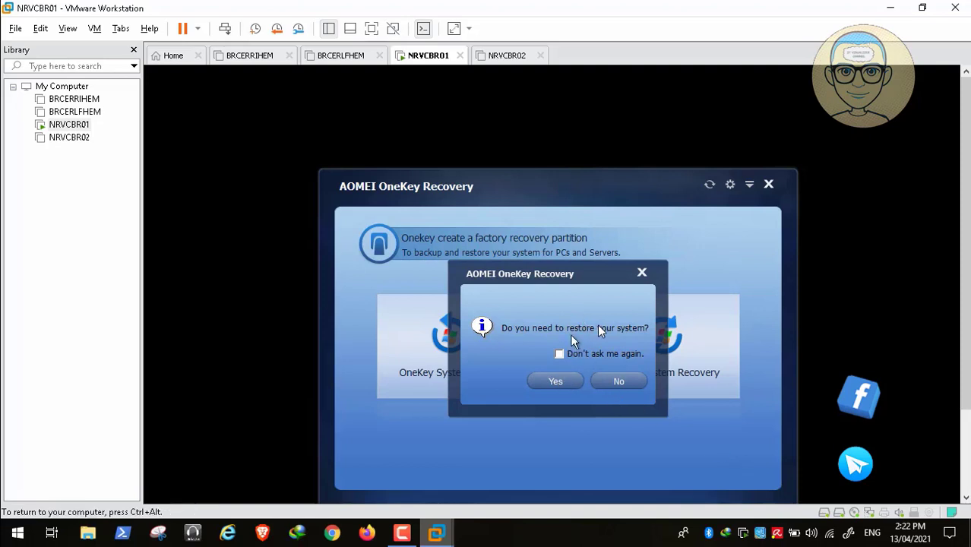
click(559, 380)
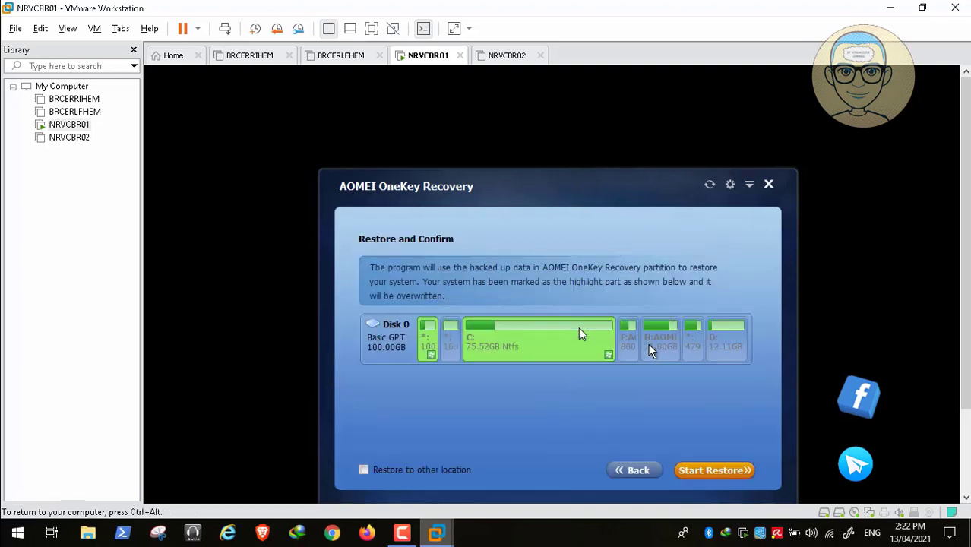
mouse_move(277, 528)
mouse_move(166, 529)
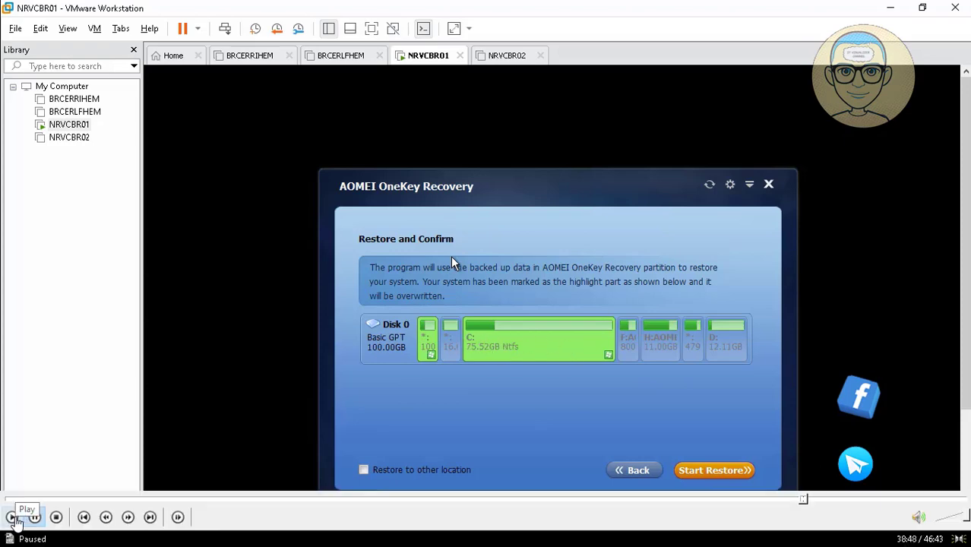
click(12, 517)
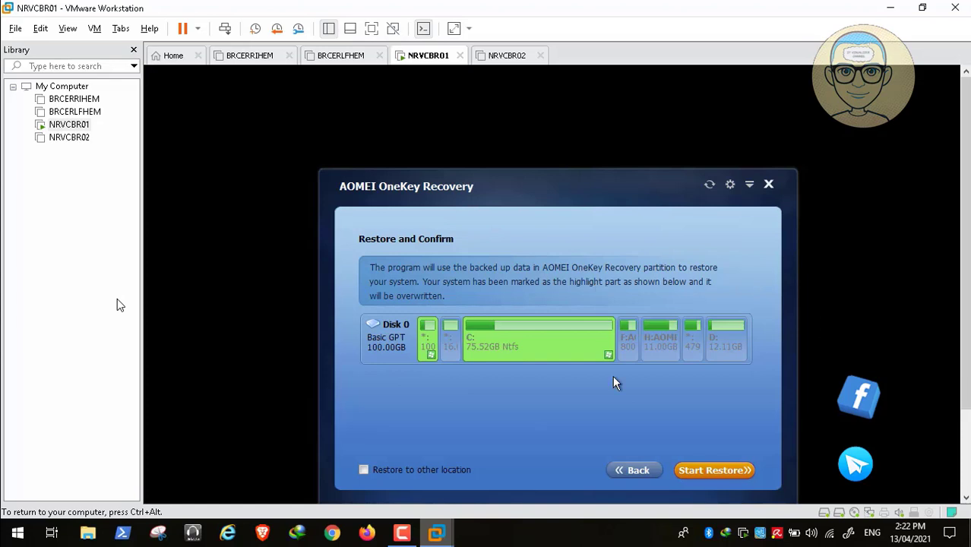
click(715, 471)
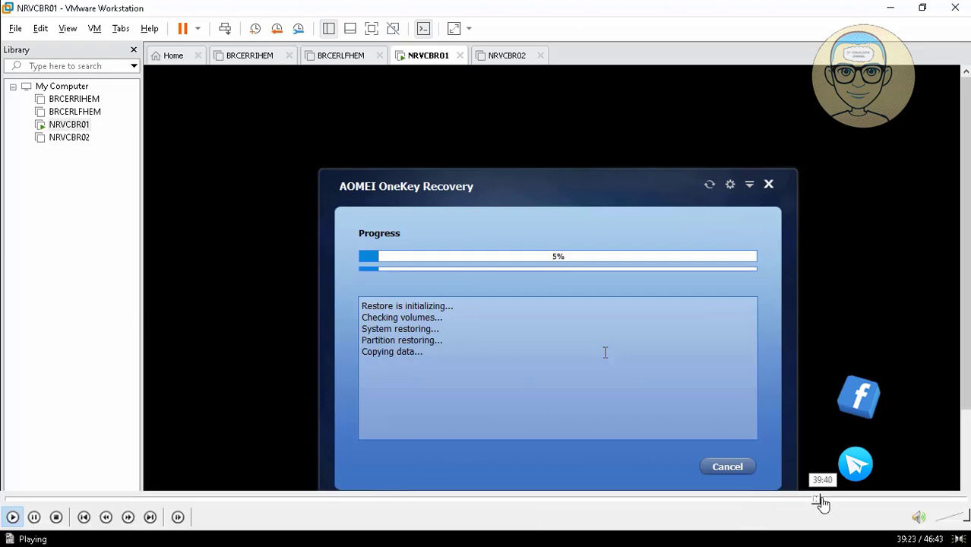
click(819, 501)
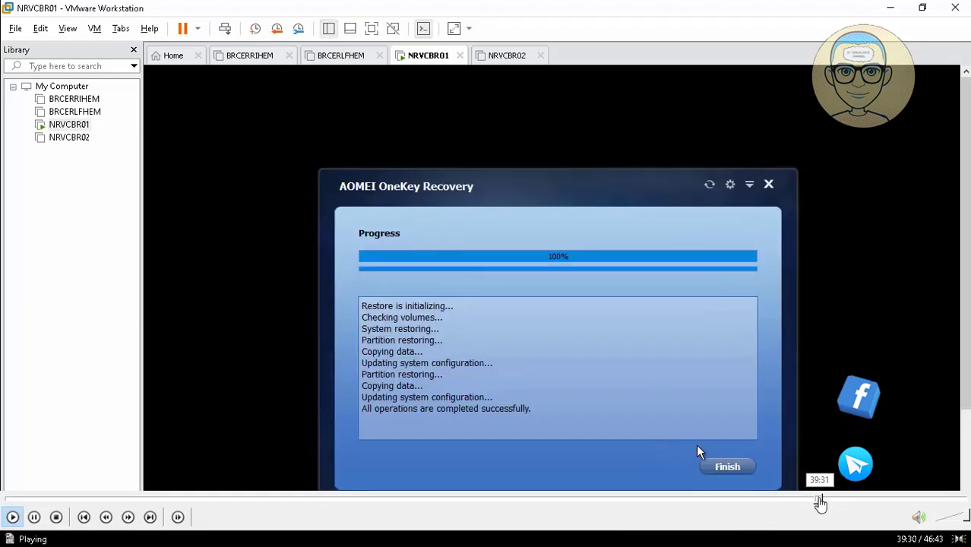
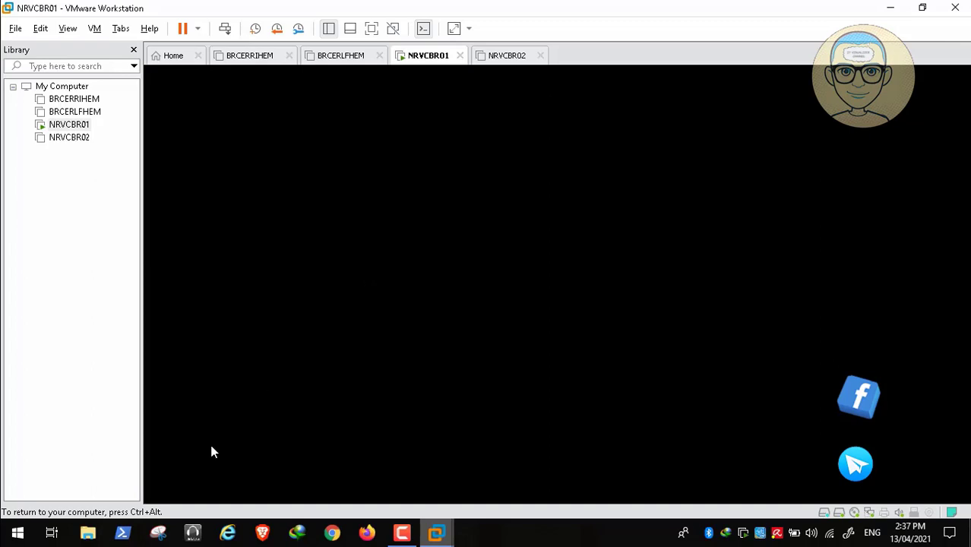
click(10, 518)
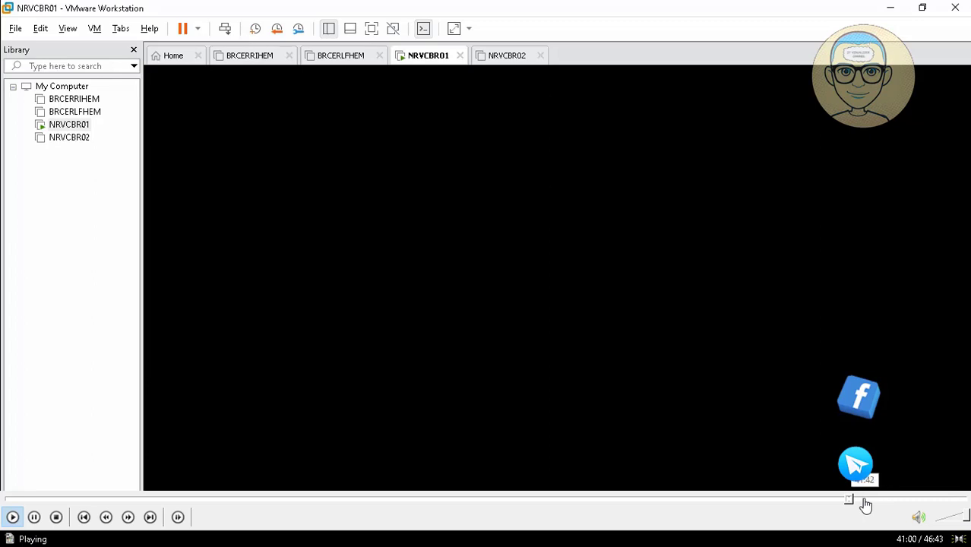
click(858, 499)
click(865, 500)
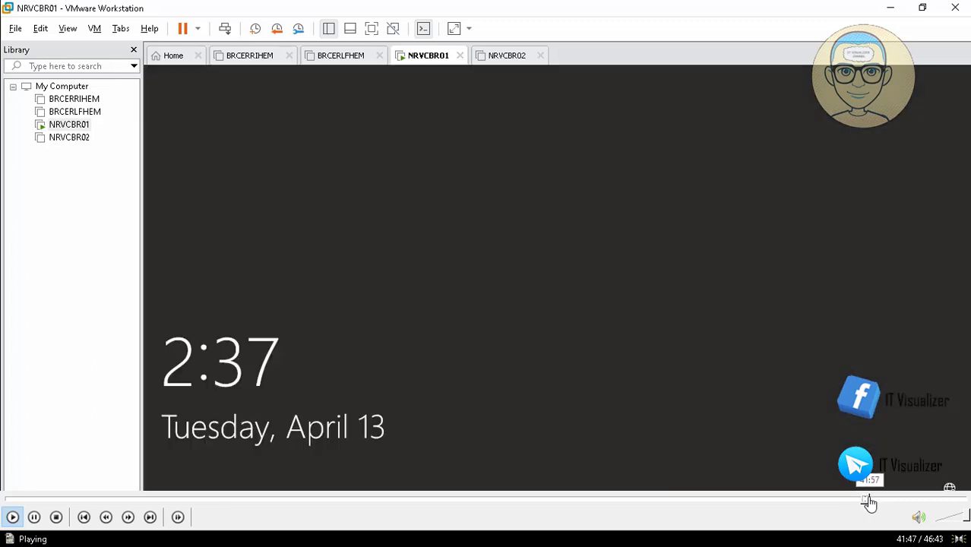
click(871, 501)
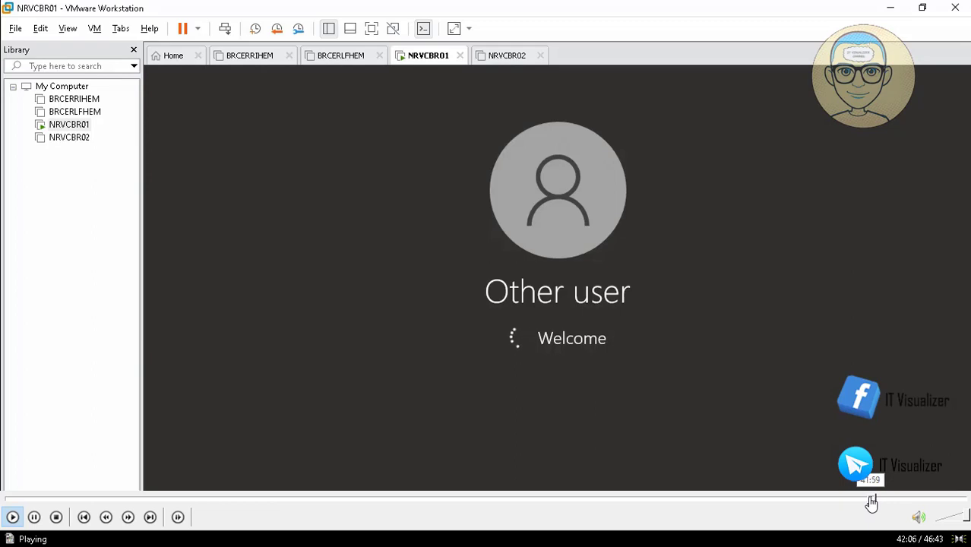
click(871, 502)
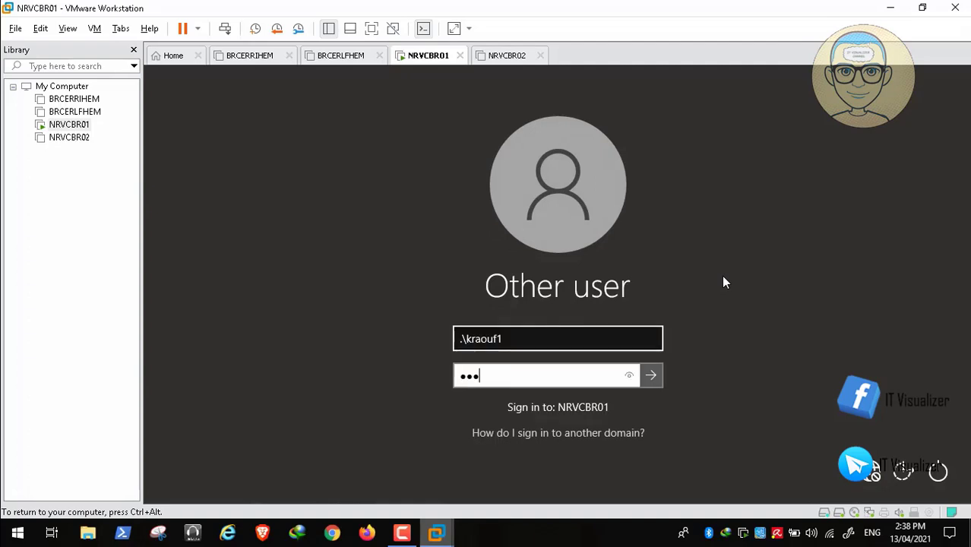
Step: Enter the local account's password and sign in to the restored NRVCBR01 guest
text(•••••)
key(Return)
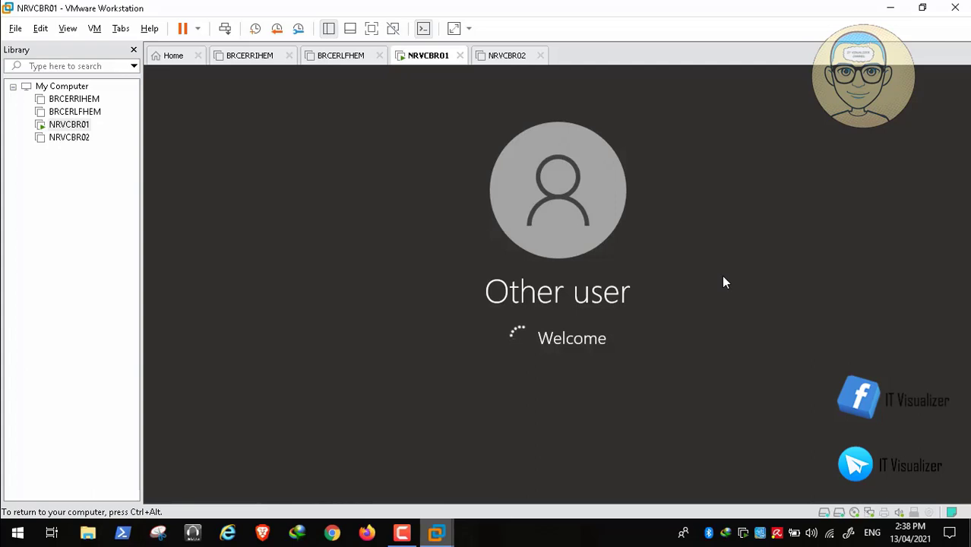
mouse_move(874, 504)
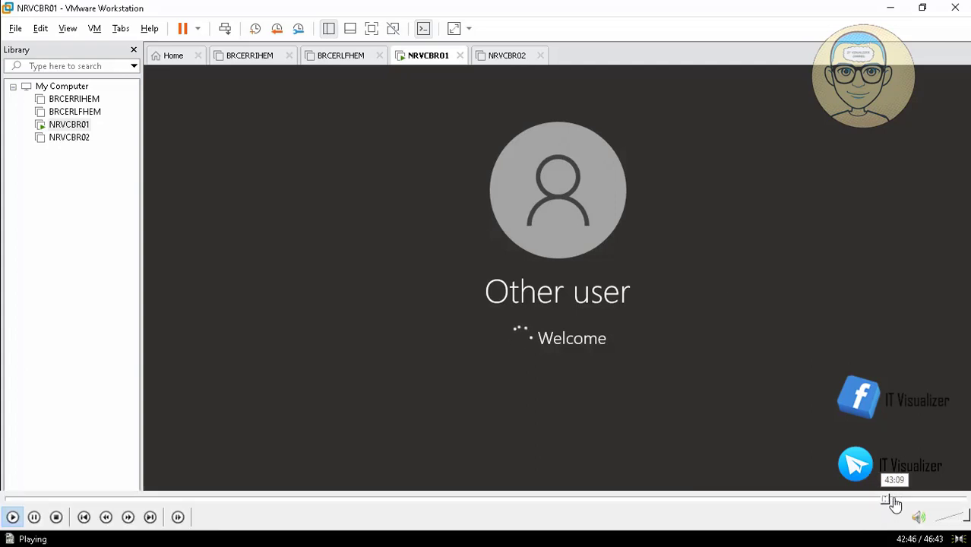
click(893, 500)
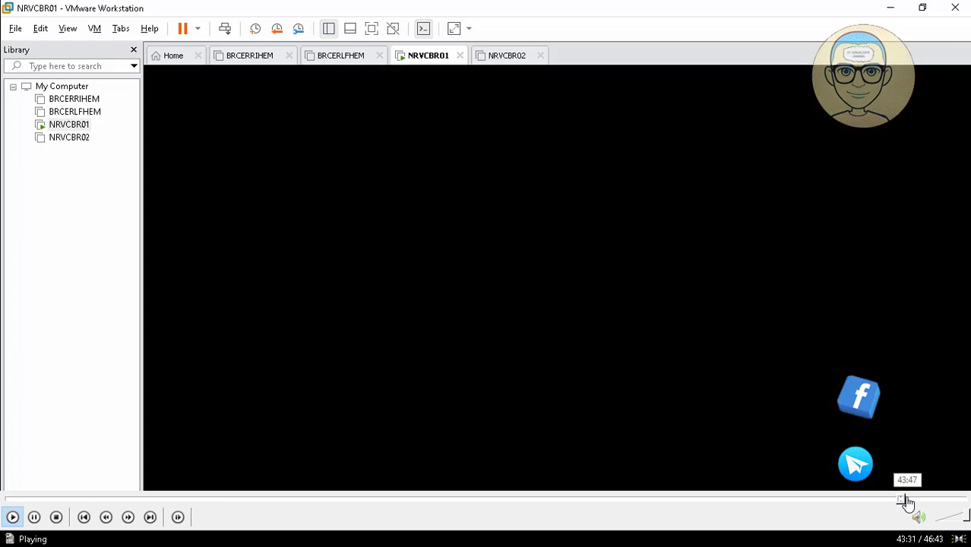
click(906, 501)
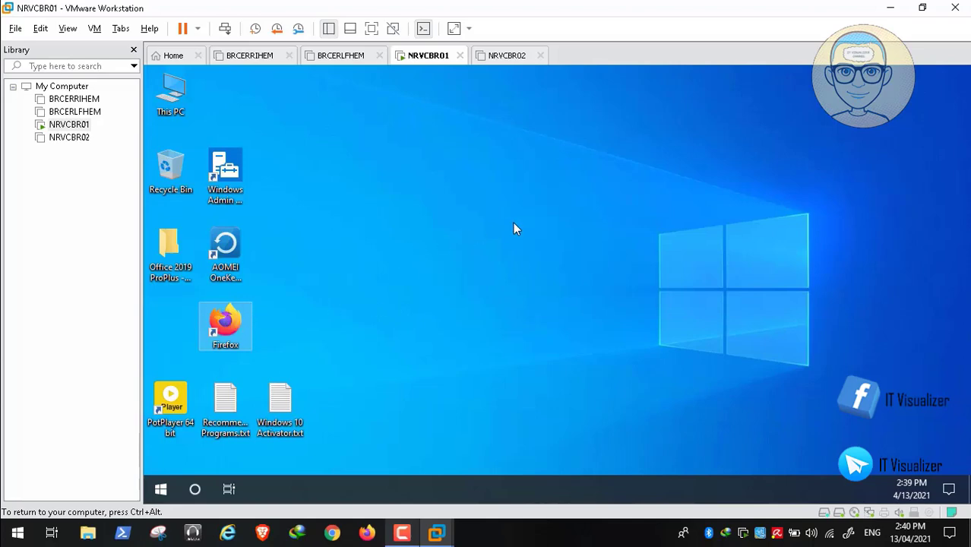
click(11, 518)
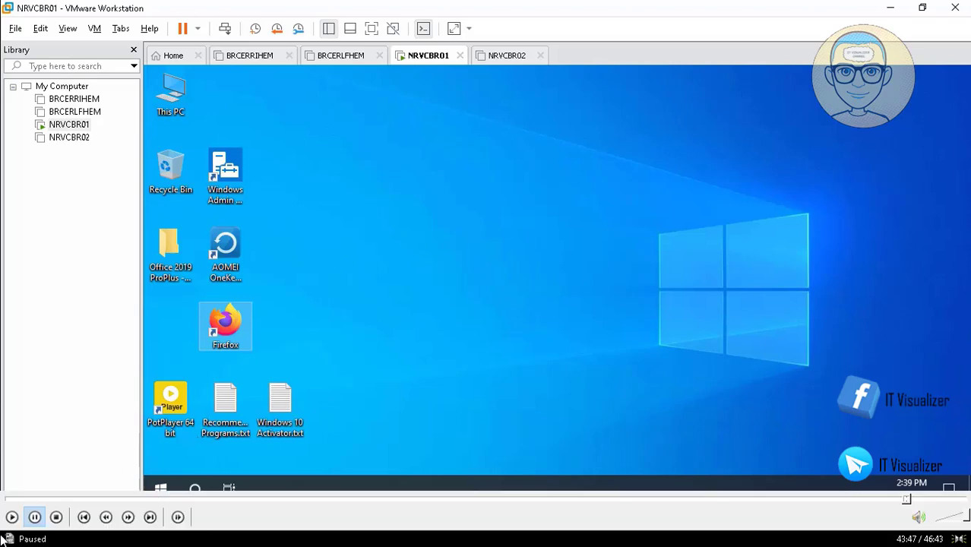
click(11, 518)
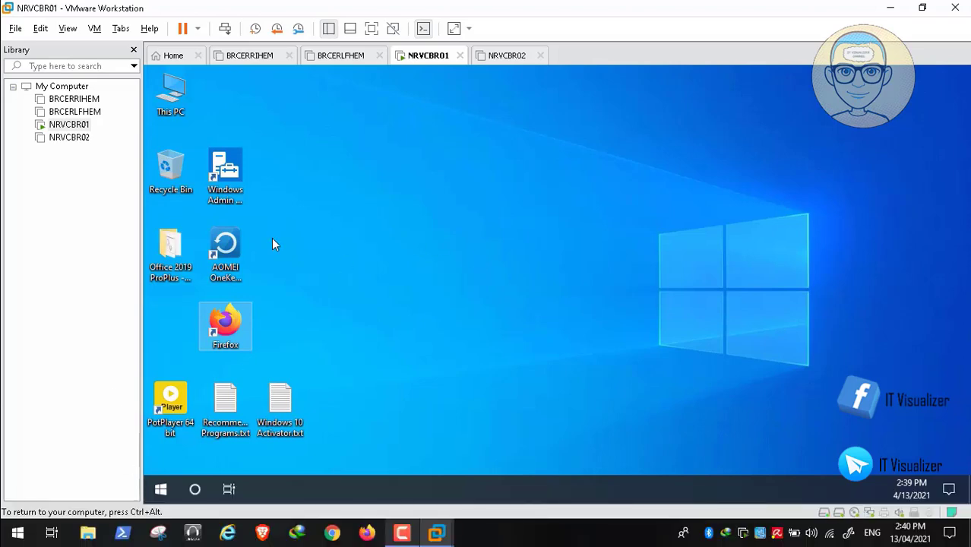
click(33, 518)
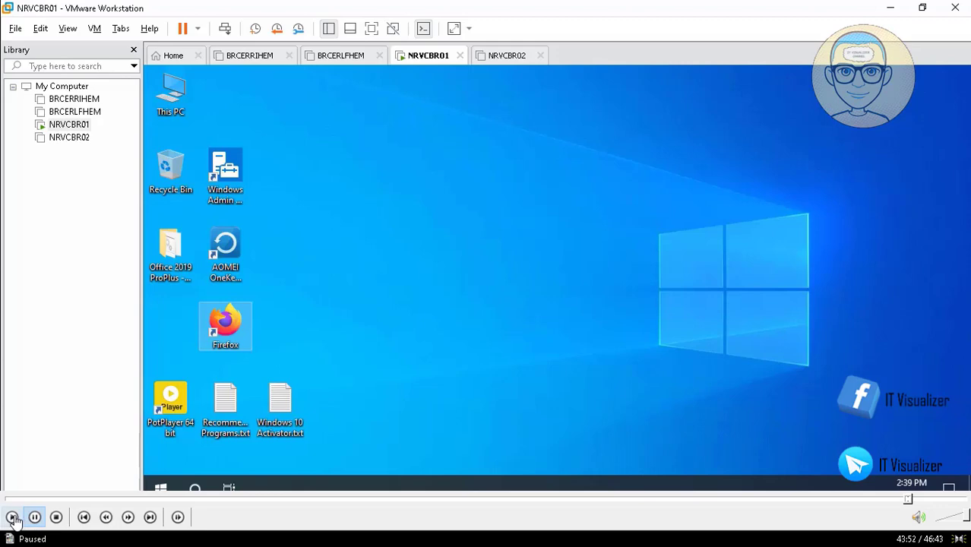
click(14, 519)
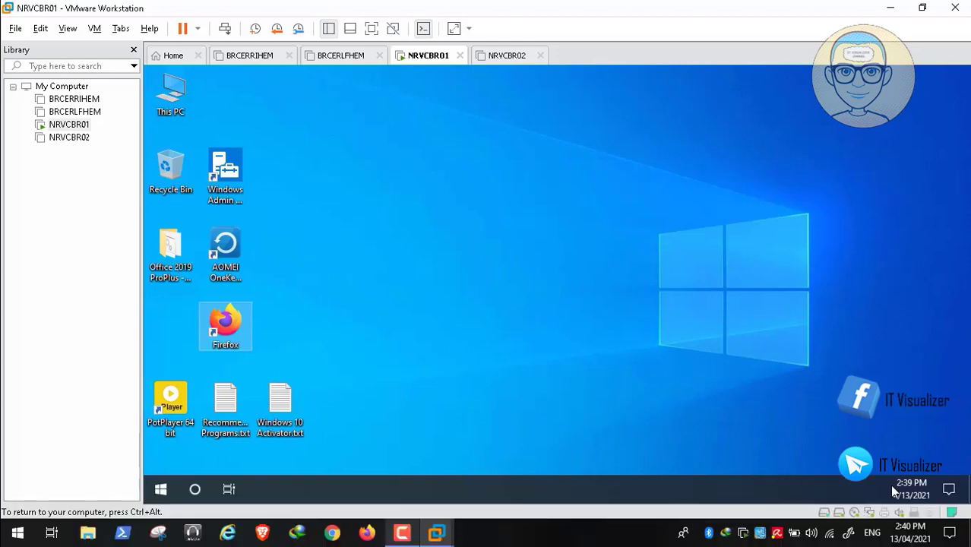
click(913, 500)
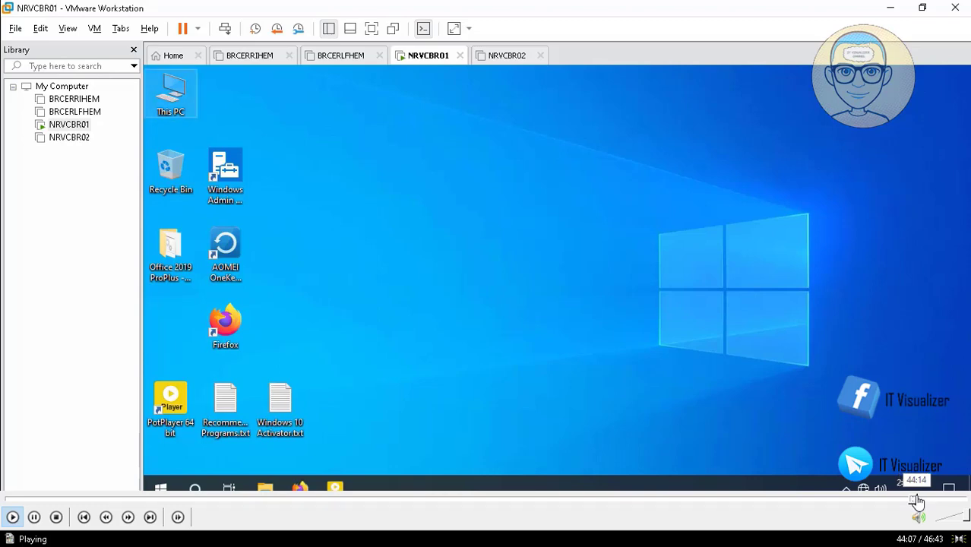
click(918, 500)
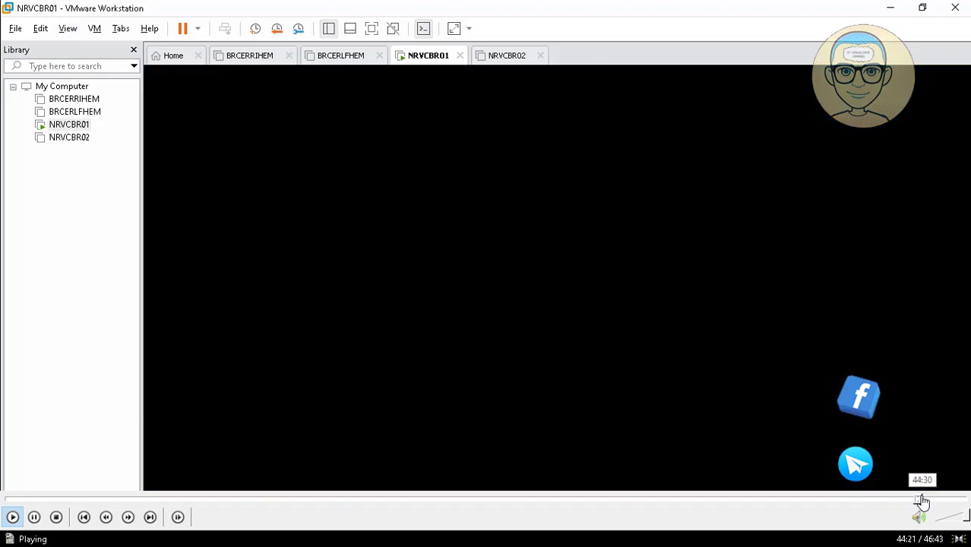
click(921, 500)
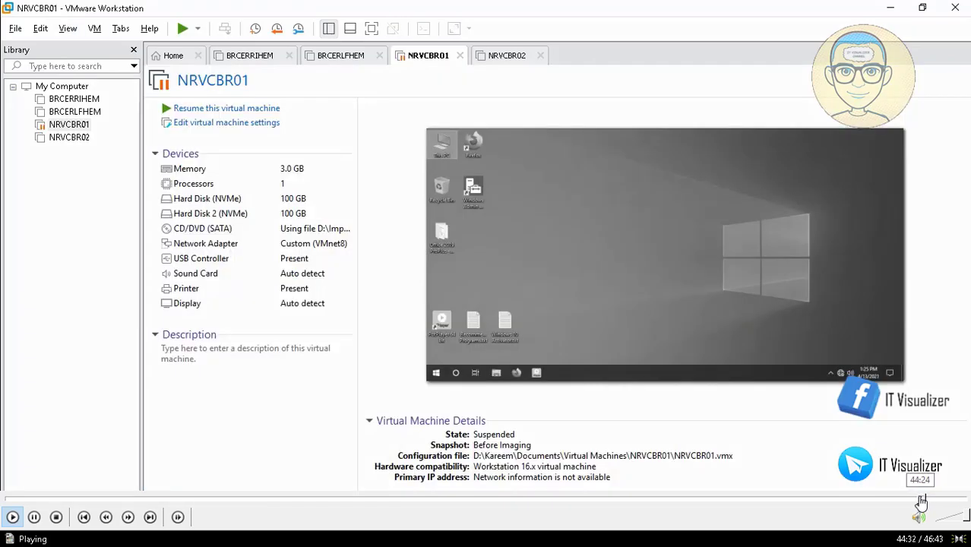
click(919, 500)
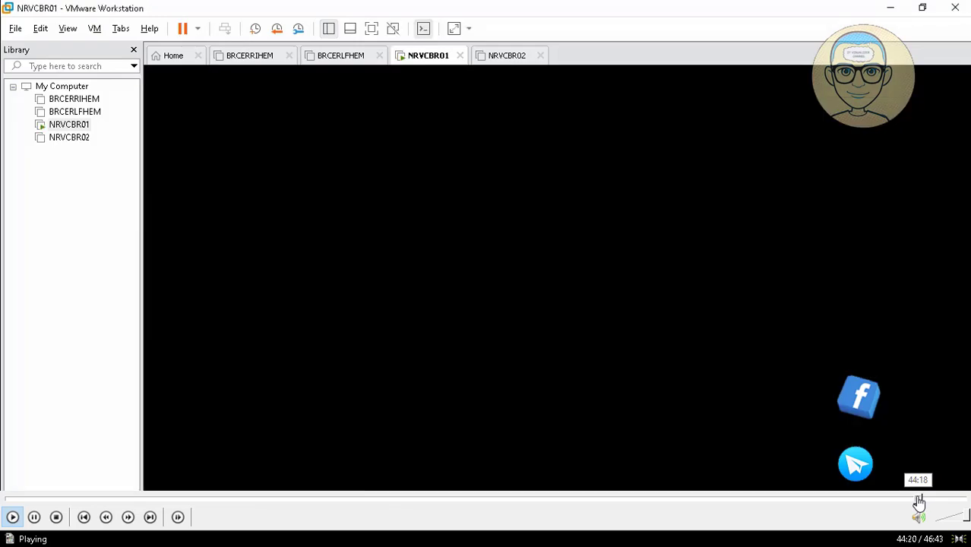
click(916, 500)
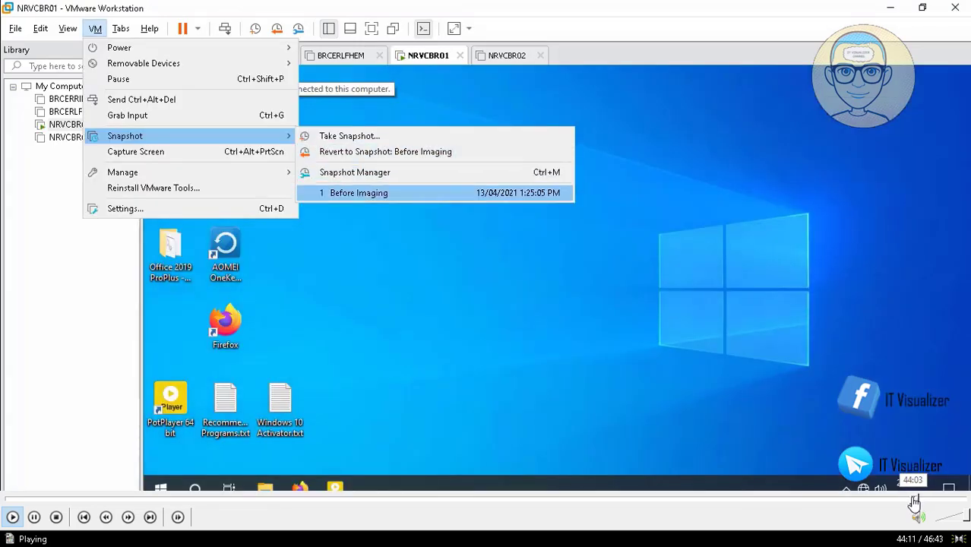
Step: Dismiss the Removable Devices hint and resume the suspended NRVCBR01 guest from its Before Imaging snapshot
click(914, 500)
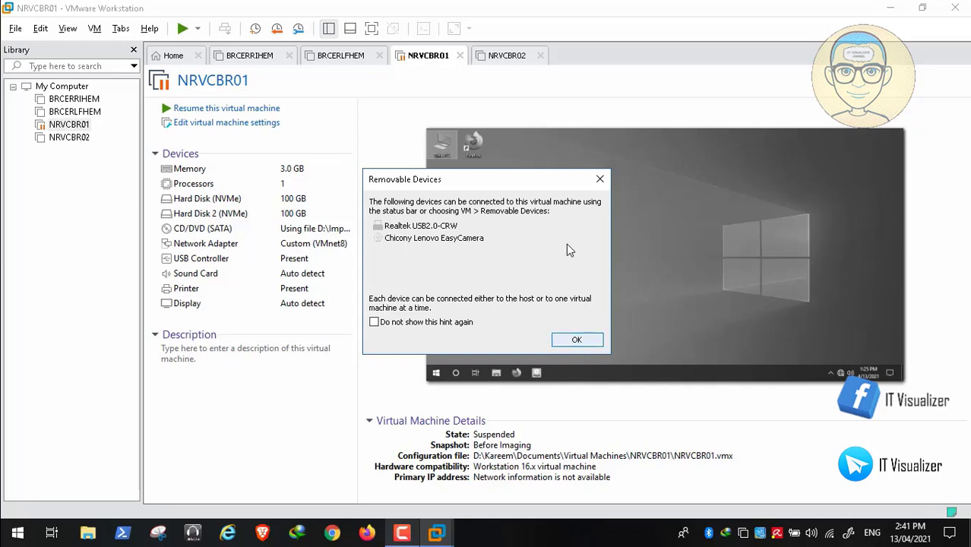
key(Return)
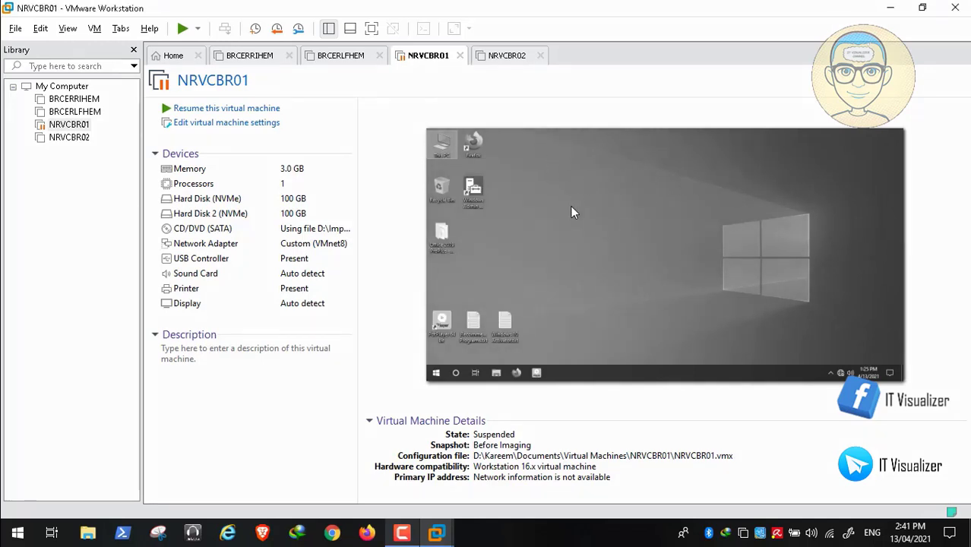
click(571, 252)
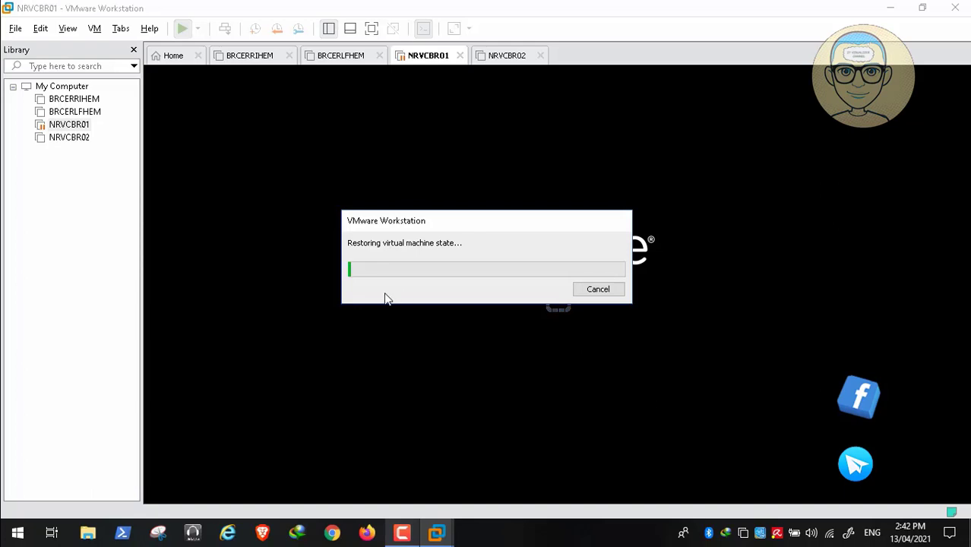
click(402, 533)
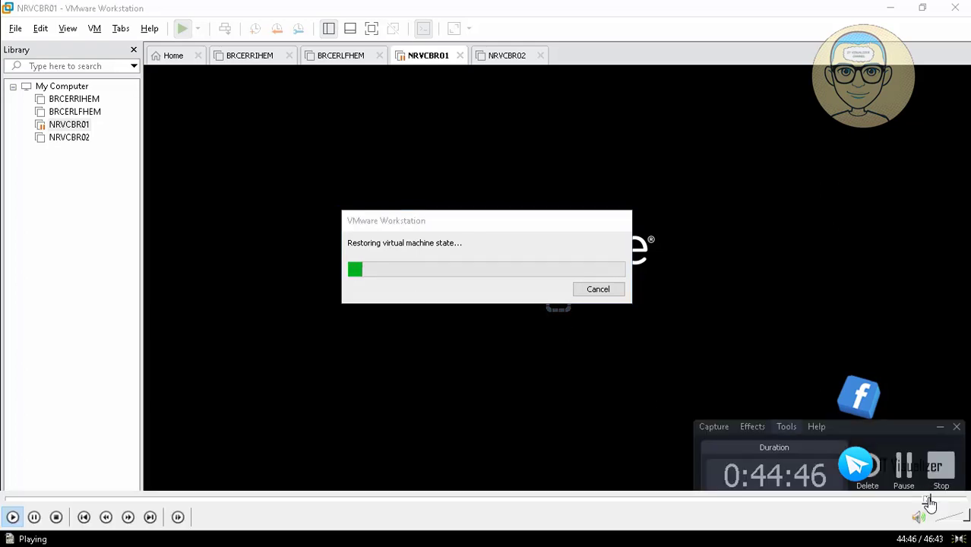
click(931, 498)
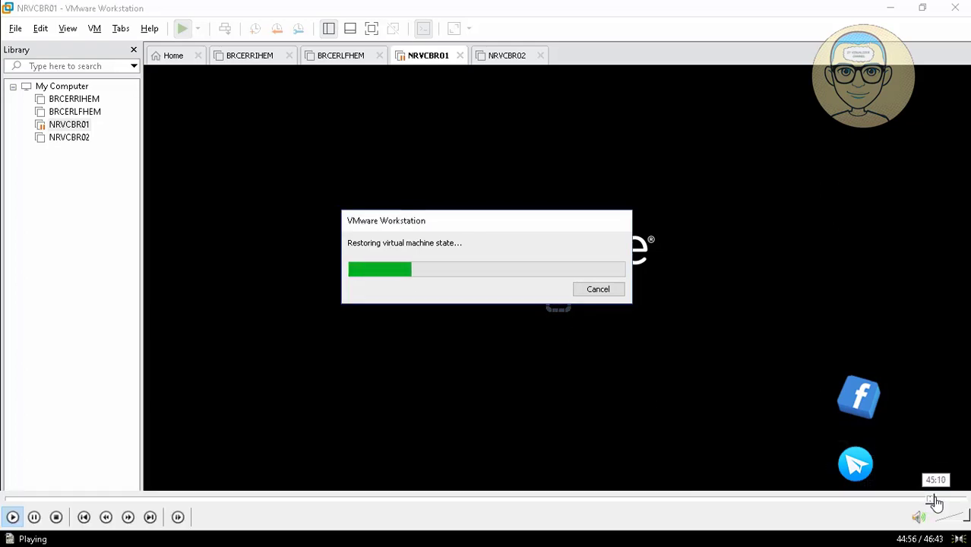
click(934, 498)
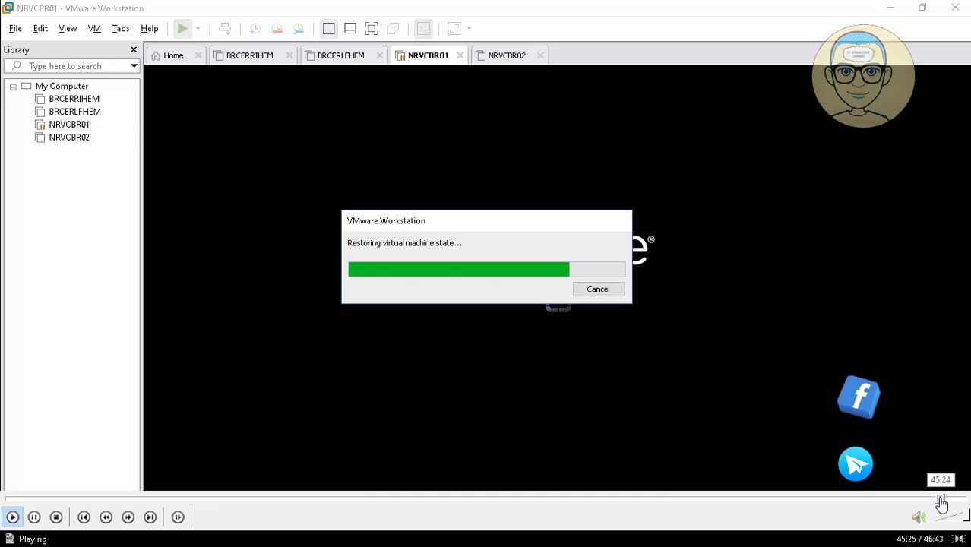
click(941, 499)
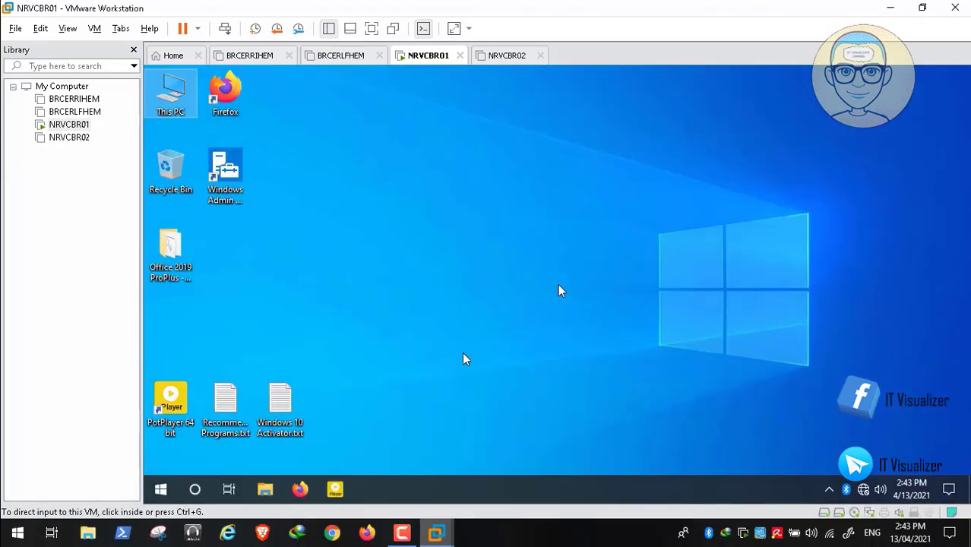
Step: Examine the contents of Local Disk (D:) in the NRVCBR01 guest's File Explorer and close the window
click(466, 359)
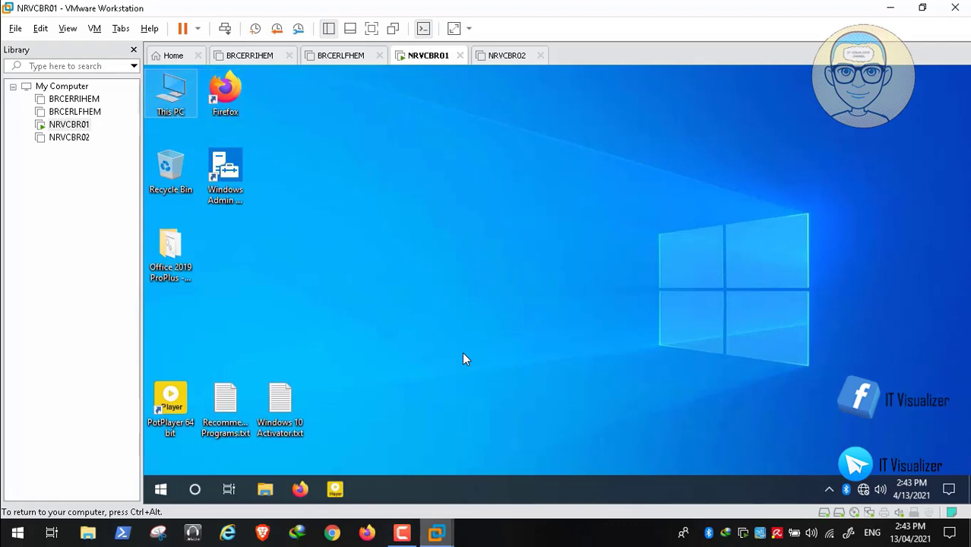
key(super+e)
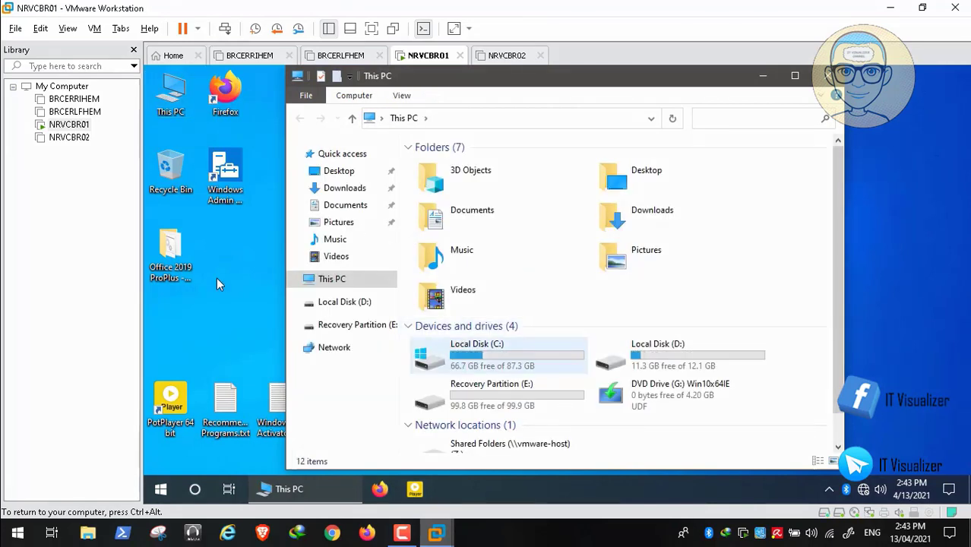
click(335, 303)
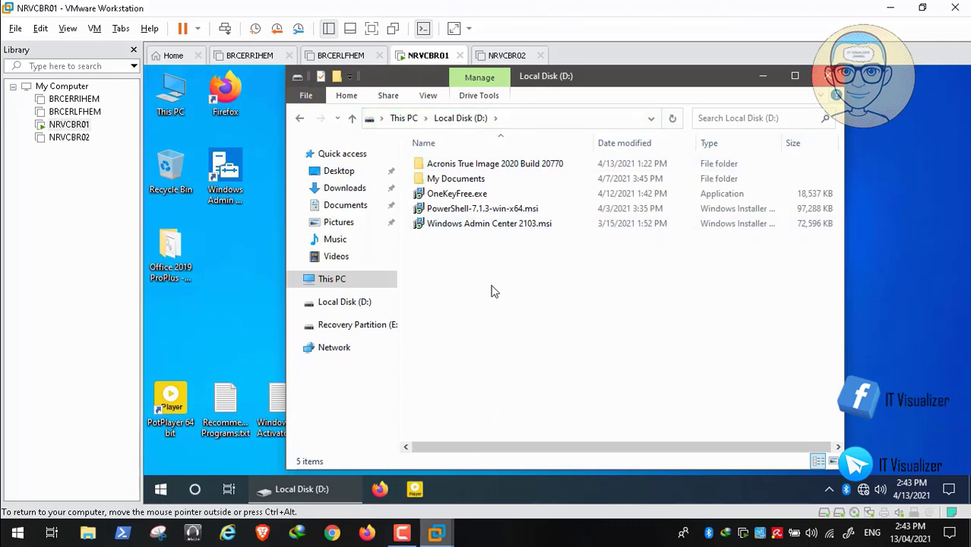
key(alt+F4)
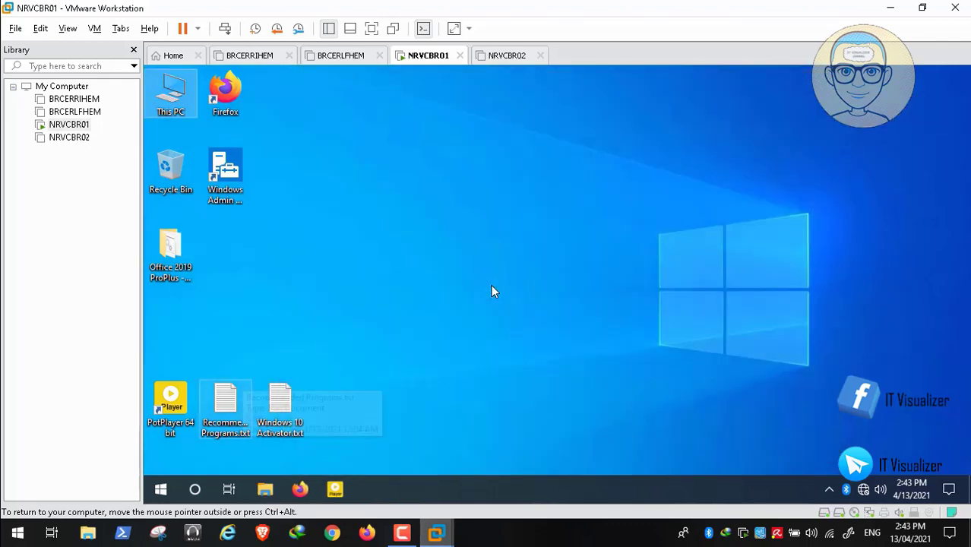
Step: Shut down Windows in the NRVCBR01 guest
key(super+x)
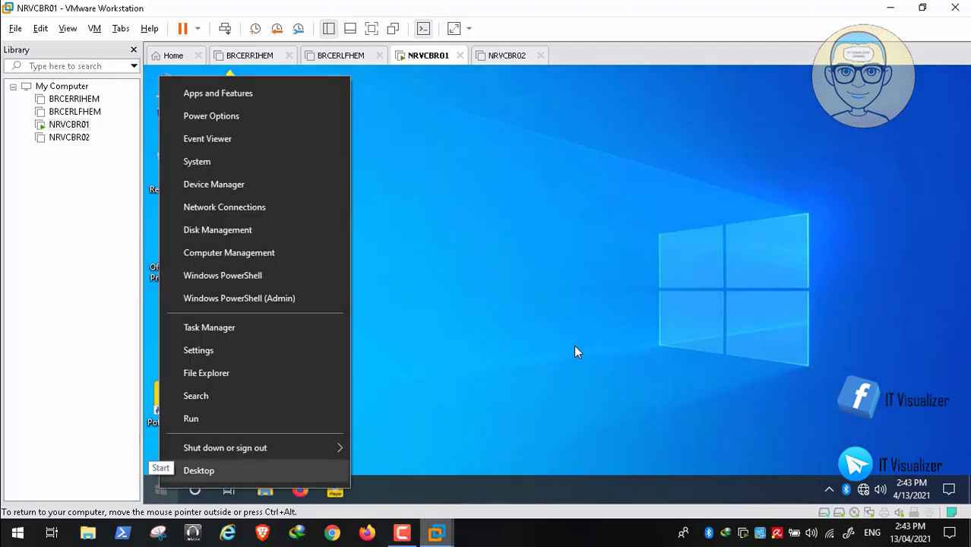
key(Up)
key(Right)
key(Up)
key(Up)
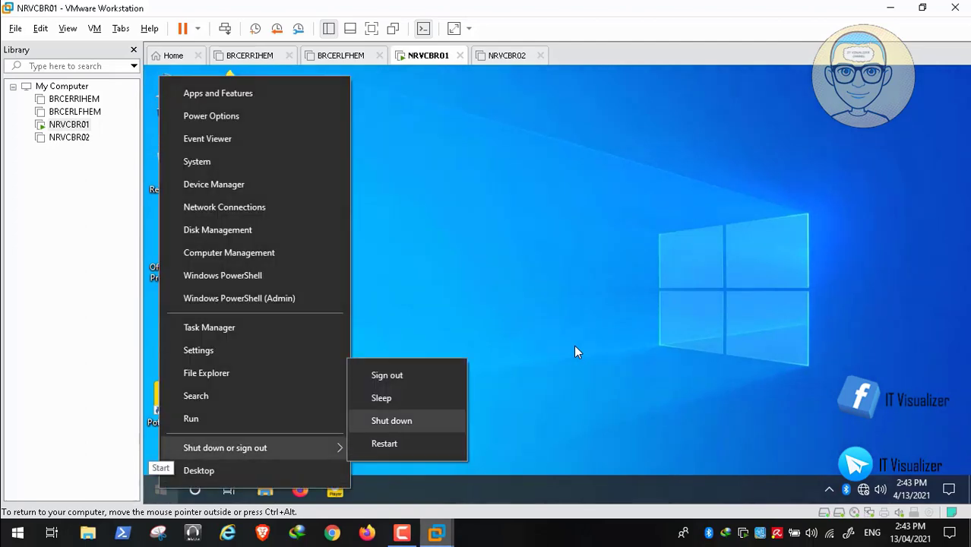
key(Return)
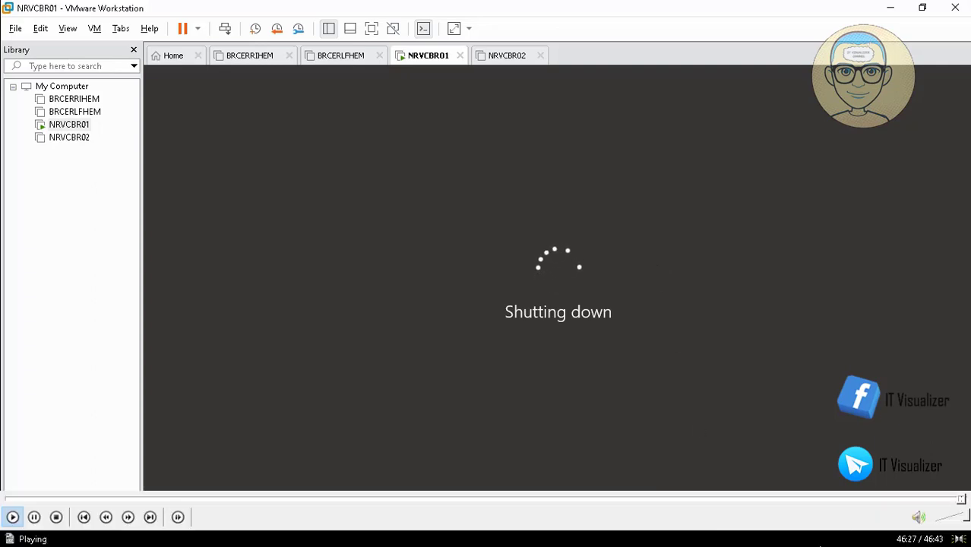
Step: Leave full-screen playback of Video19.mp4 and close the video player
double_click(588, 263)
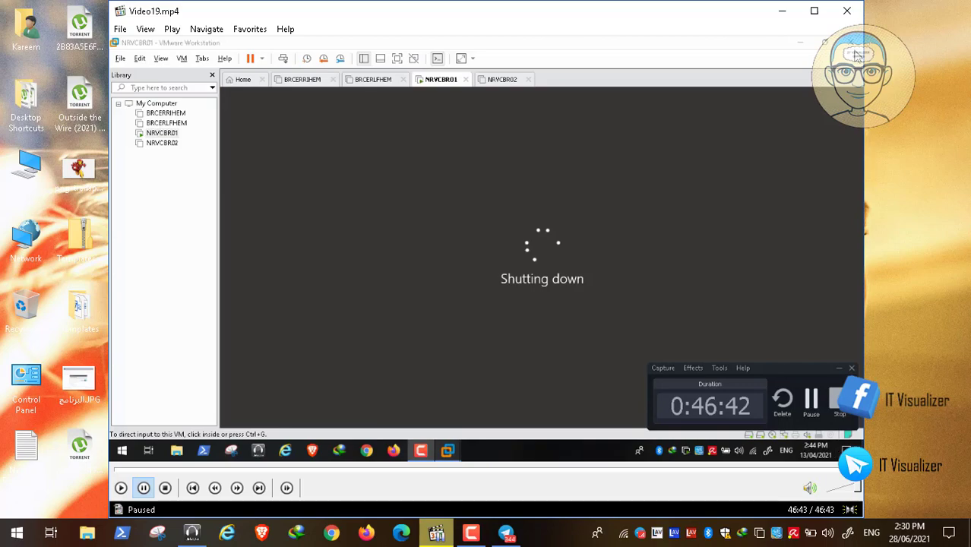
click(851, 21)
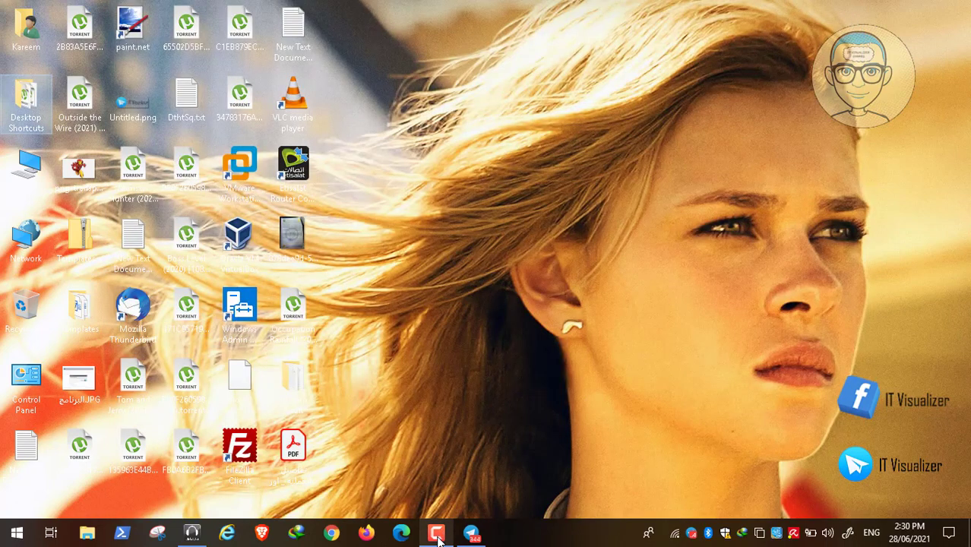
click(436, 534)
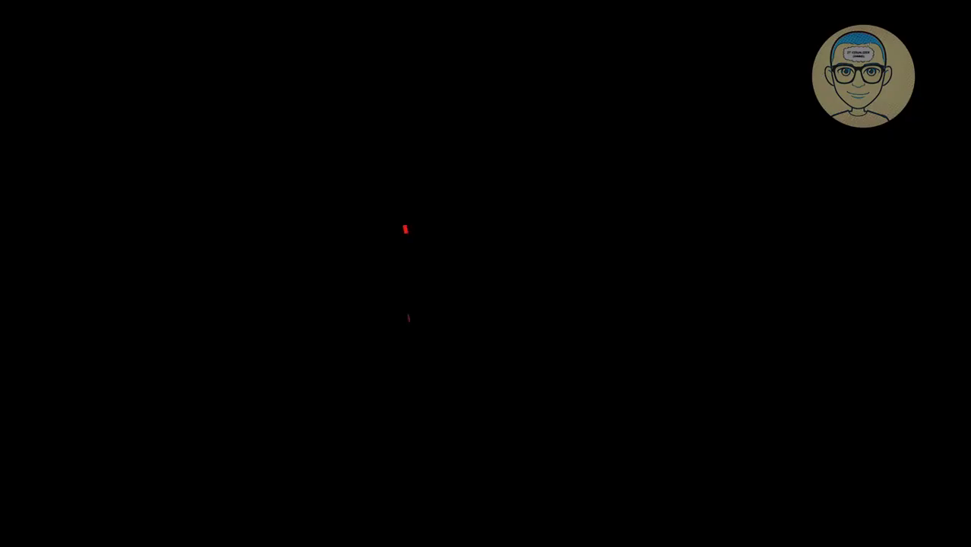